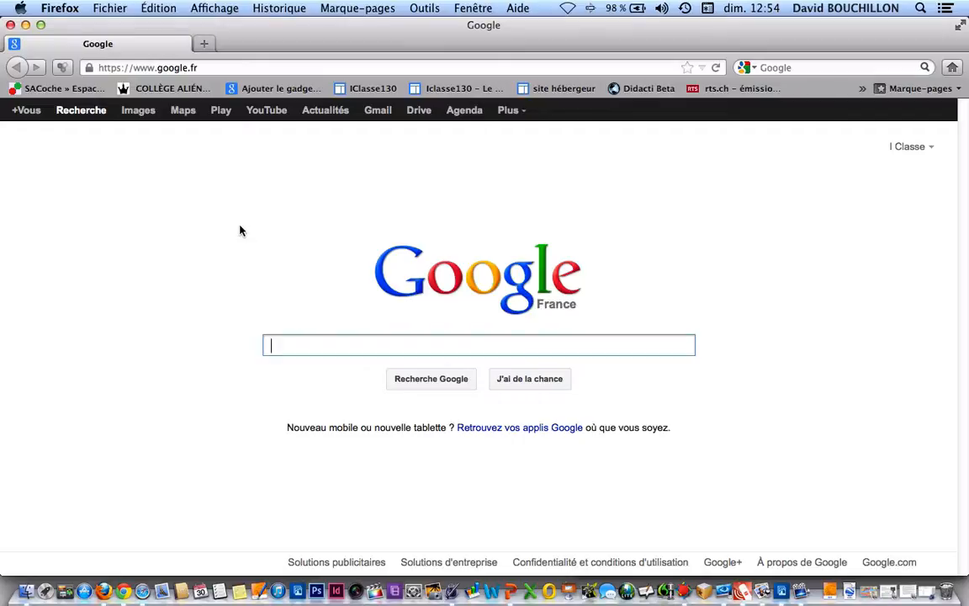
Step: Search Google for 'scribble maps' and open the scribblemaps.com home page
{"action": "type", "text": "sc"}
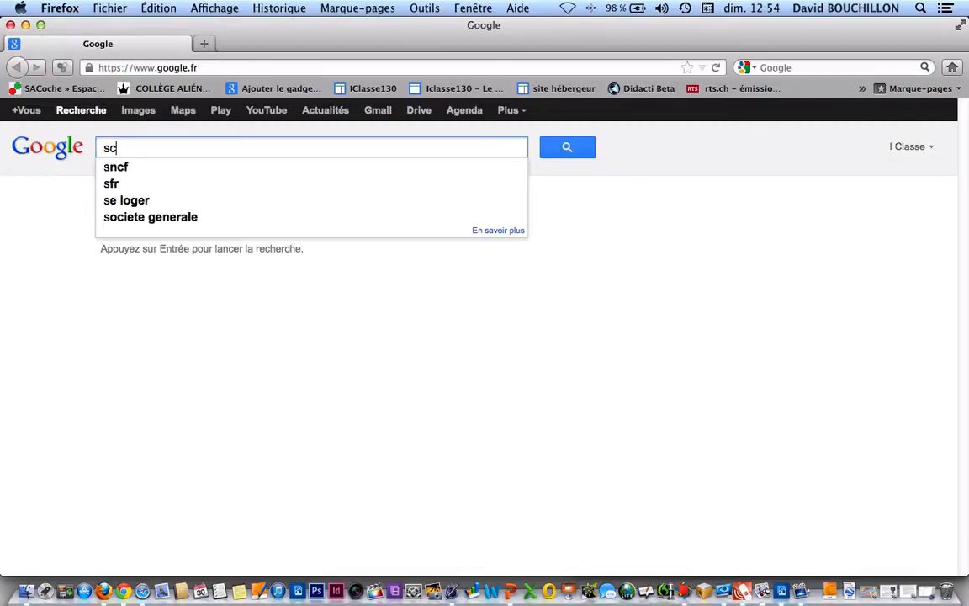
{"action": "type", "text": "ribble ma"}
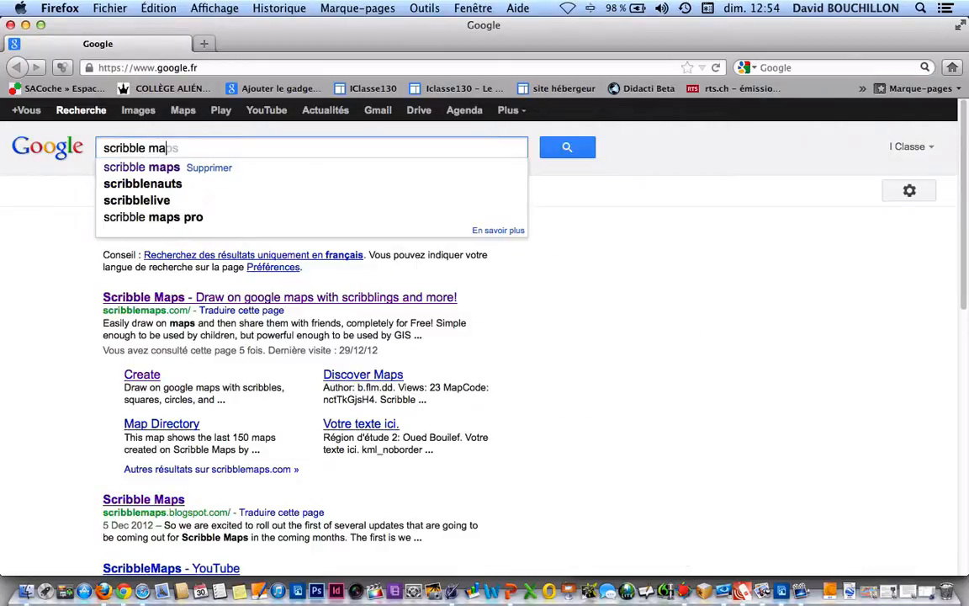
{"action": "type", "text": "ps"}
{"action": "key", "text": "Return"}
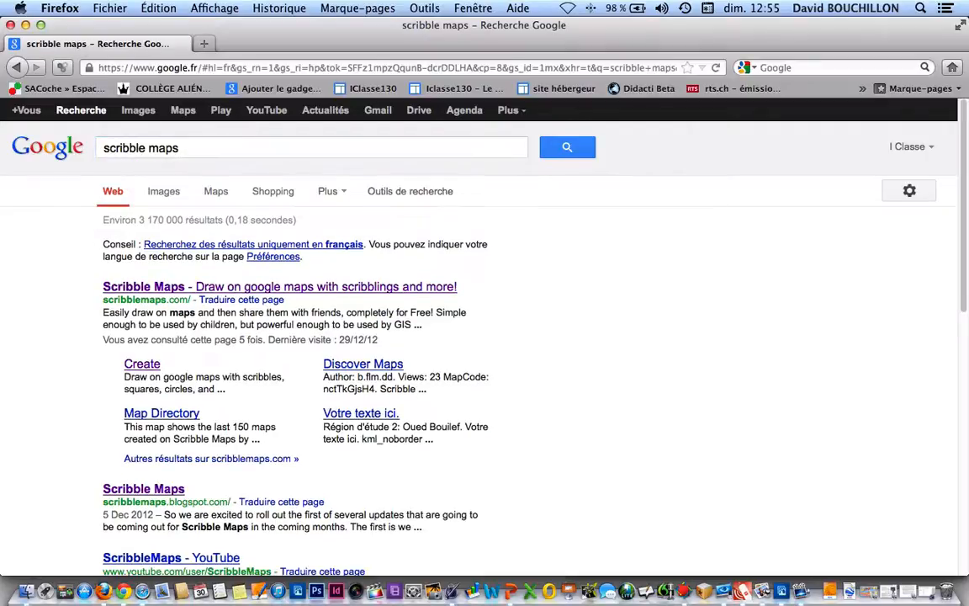
{"action": "left_click", "coordinate": [270, 289]}
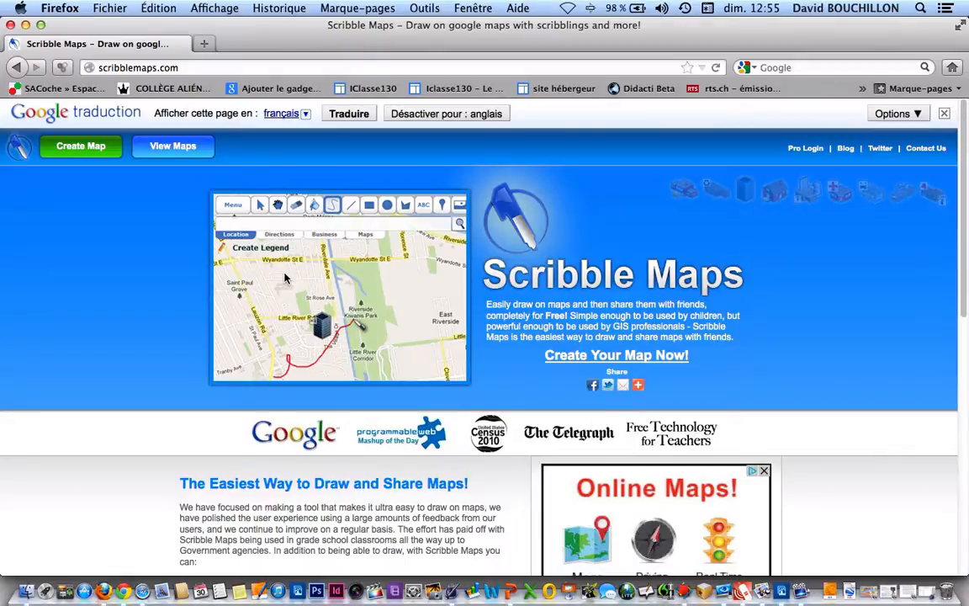
Step: Dismiss the translation bar, create a new map, and close the Cartes récentes dialog
{"action": "left_click", "coordinate": [944, 114]}
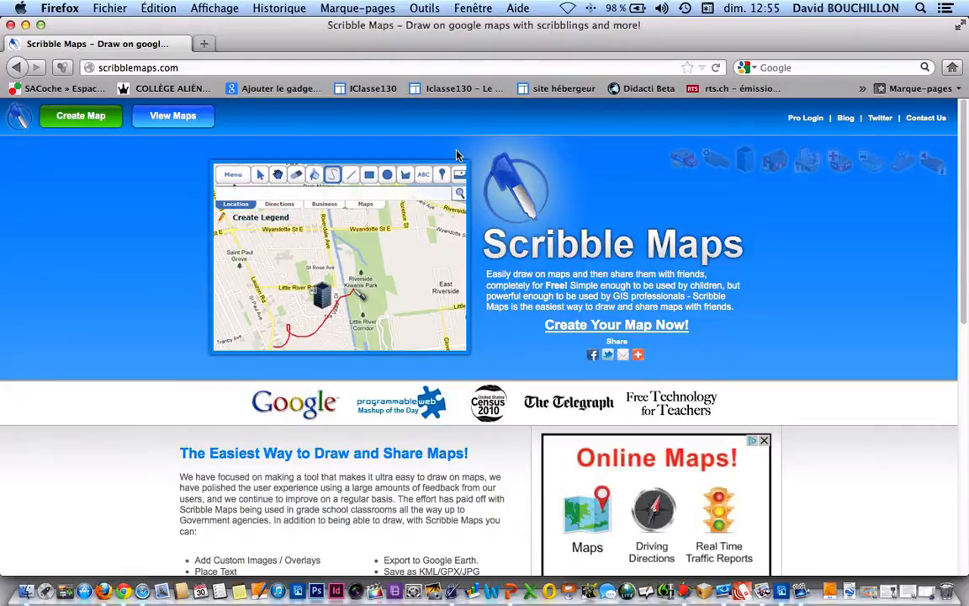
{"action": "left_click", "coordinate": [80, 116]}
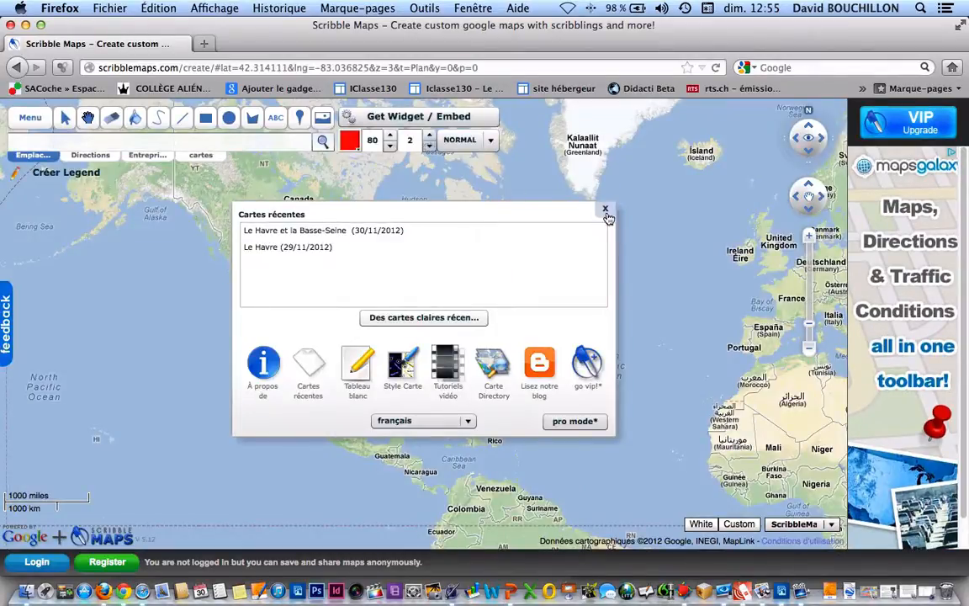
{"action": "left_click", "coordinate": [605, 210]}
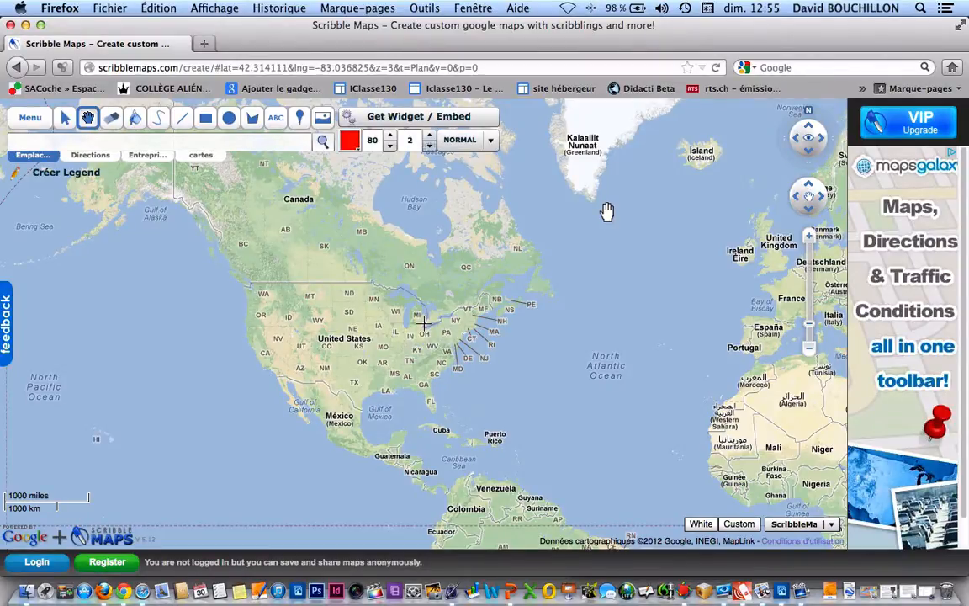
Step: Search the map for 'Le Havre' and close the Le Havre, France info bubble
{"action": "left_click", "coordinate": [276, 139]}
{"action": "type", "text": "Le Havr"}
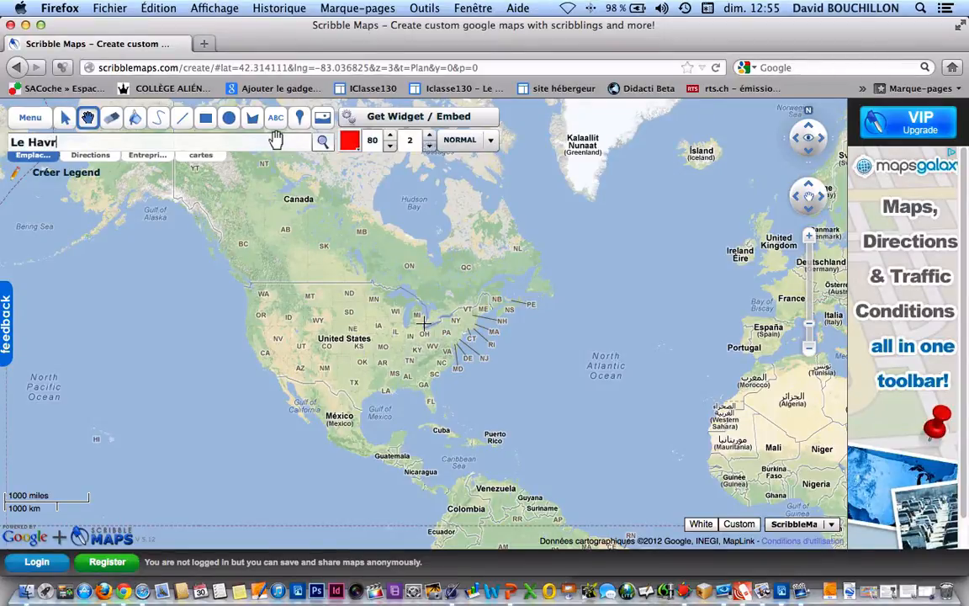
{"action": "type", "text": "e"}
{"action": "key", "text": "Return"}
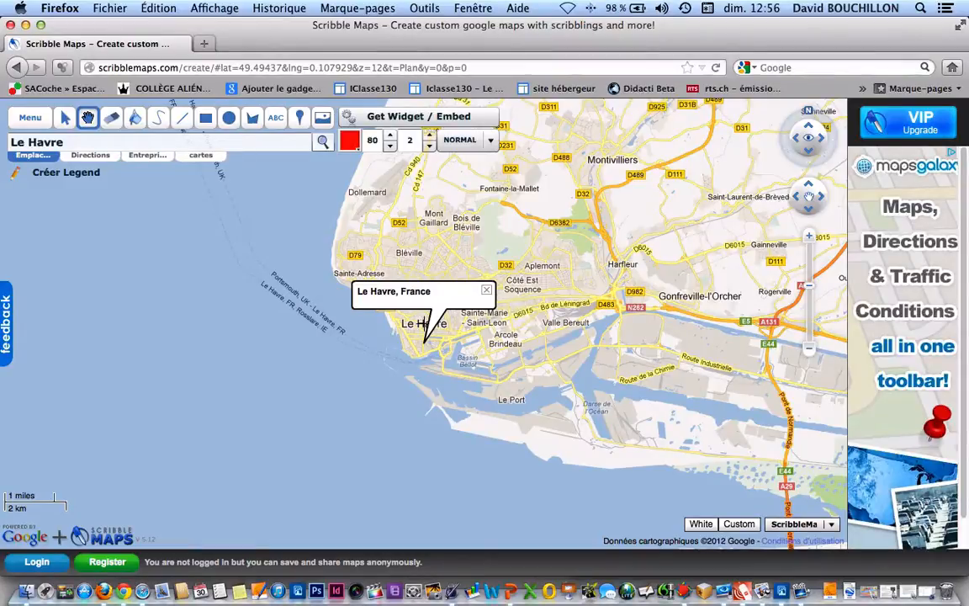
{"action": "left_click", "coordinate": [486, 290]}
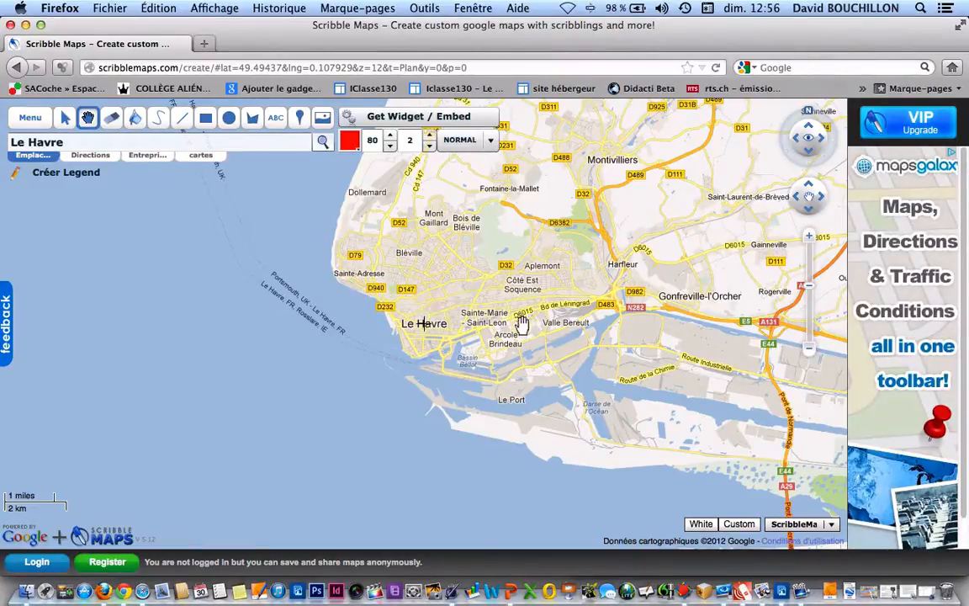
Step: Try Google Satellite and Google Map as base layers, then settle on OpenStreetMap (Mapnik)
{"action": "left_click", "coordinate": [831, 526]}
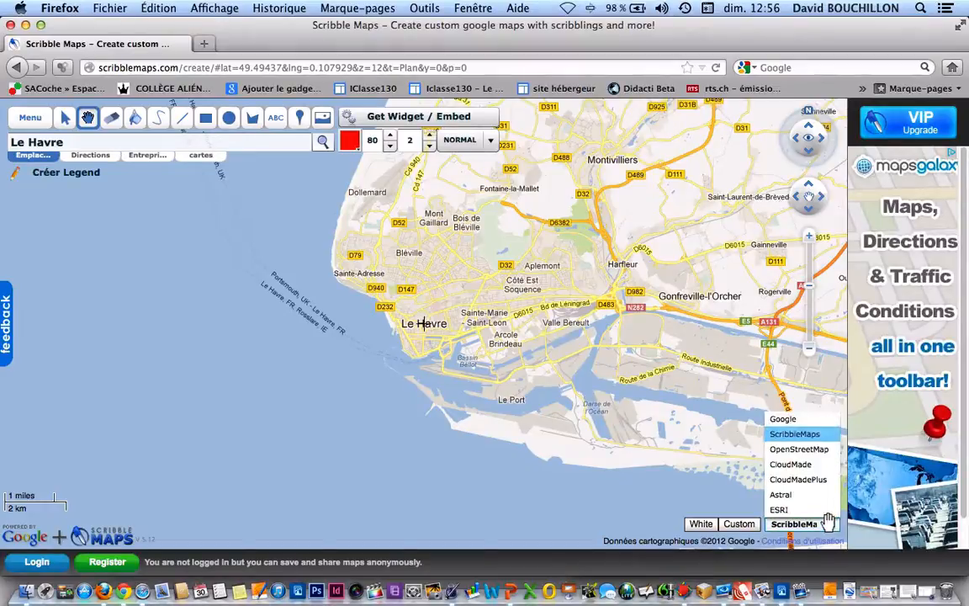
{"action": "left_click", "coordinate": [822, 419]}
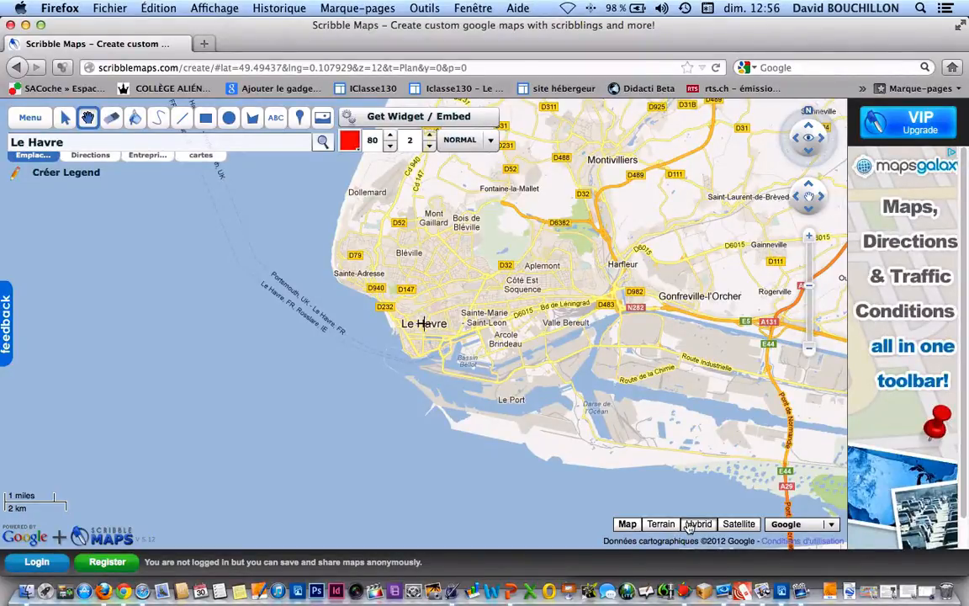
{"action": "left_click", "coordinate": [739, 525]}
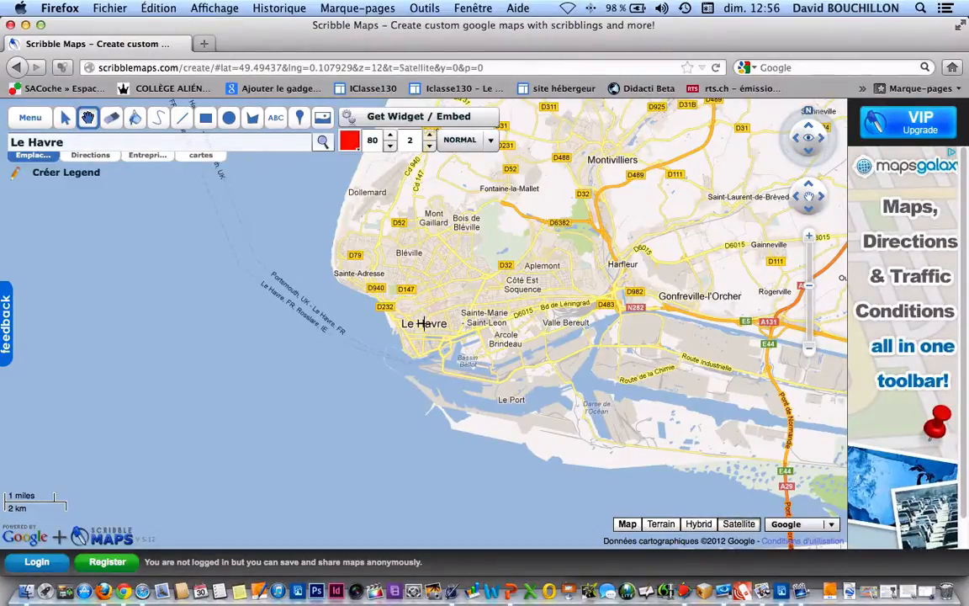
{"action": "left_click", "coordinate": [628, 525]}
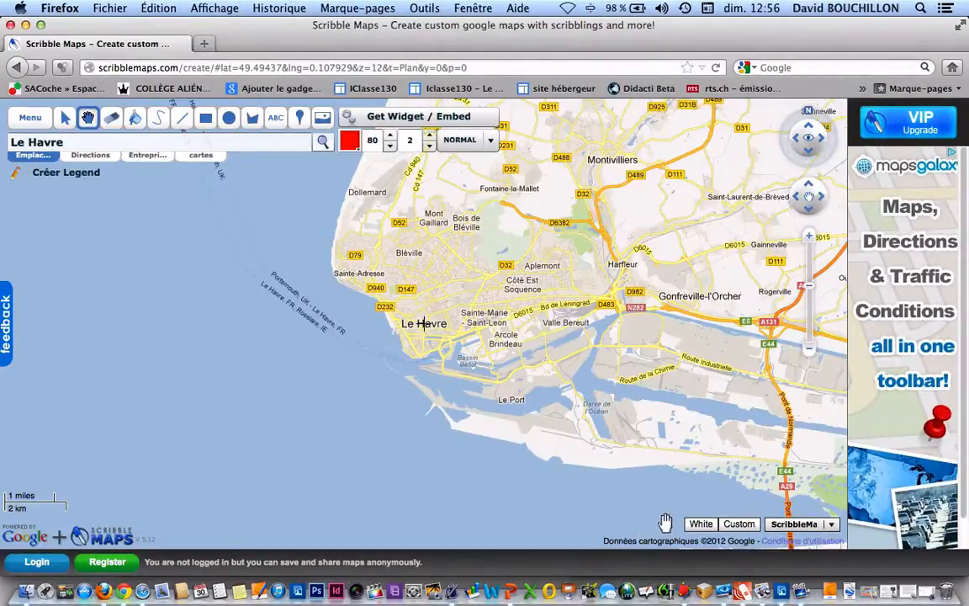
{"action": "left_click", "coordinate": [831, 524]}
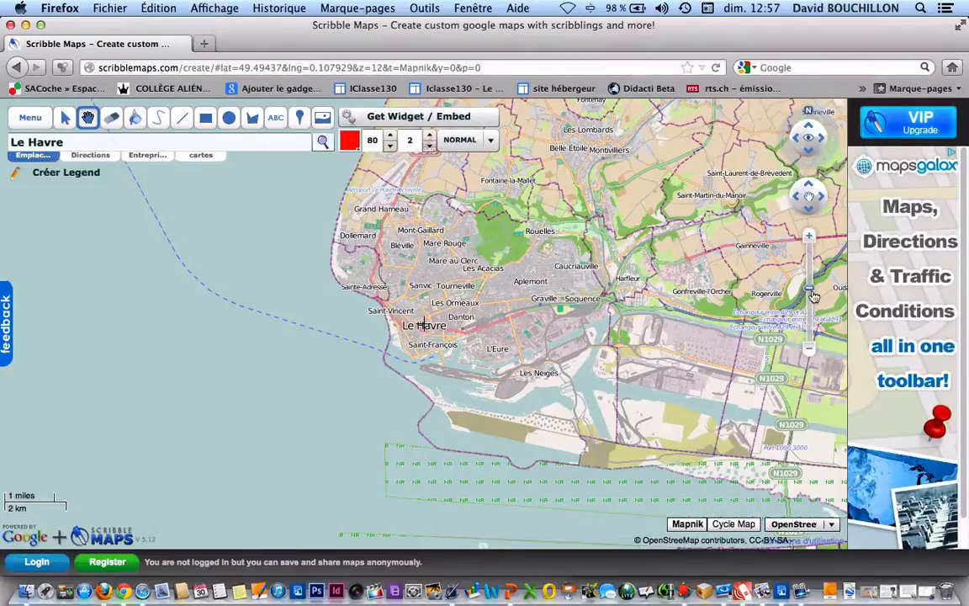
Step: Zoom in to level 16 and pan east across the port from Quai Colbert to the riverbank
{"action": "left_click_drag", "start_coordinate": [814, 295], "coordinate": [812, 274]}
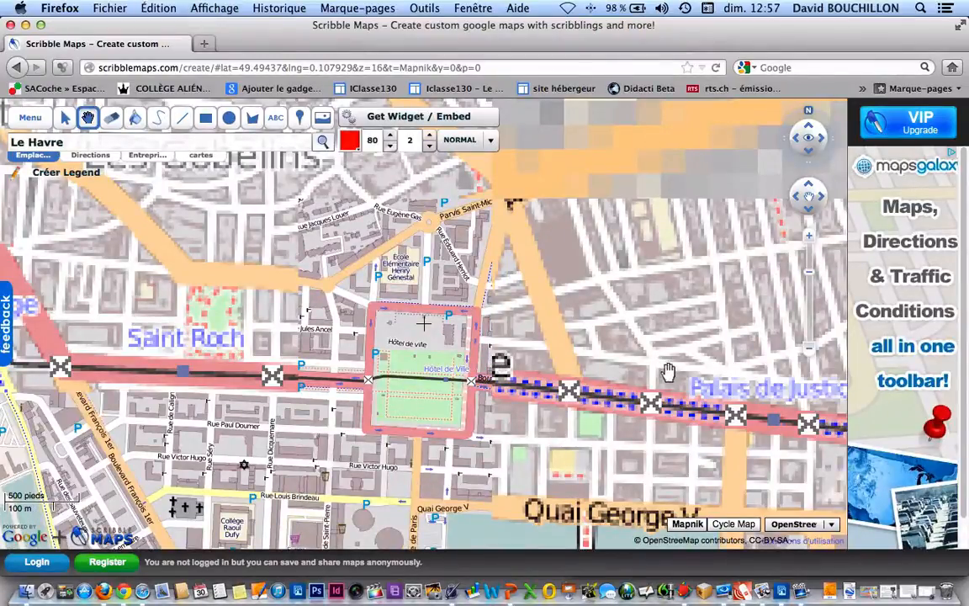
{"action": "left_click_drag", "start_coordinate": [640, 396], "coordinate": [33, 309]}
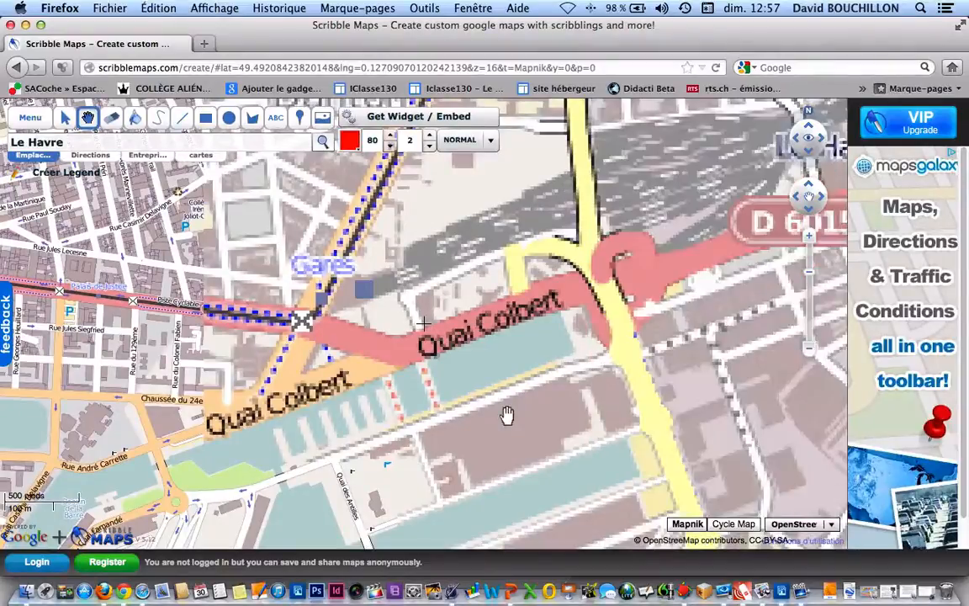
{"action": "left_click_drag", "start_coordinate": [662, 411], "coordinate": [202, 317]}
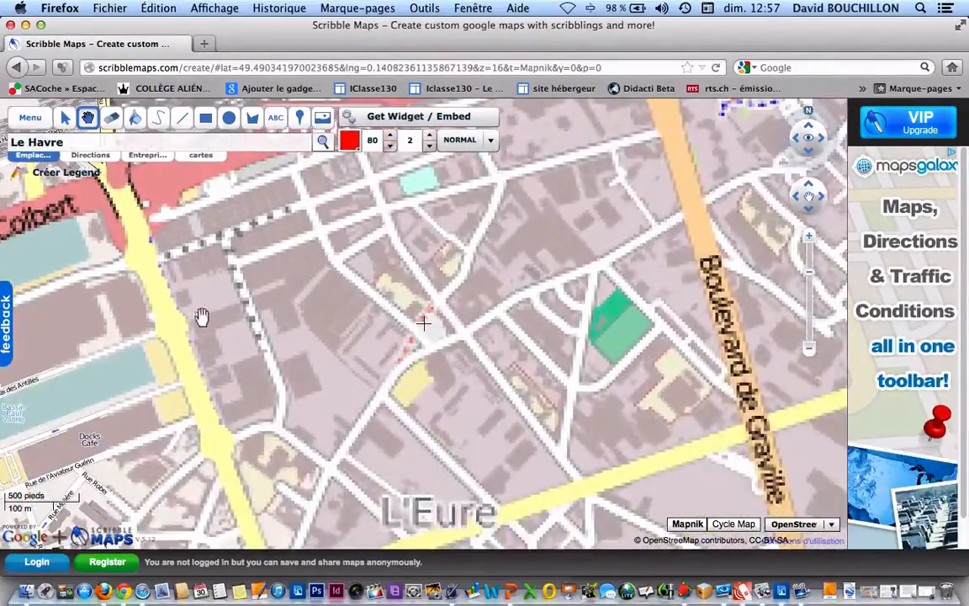
{"action": "left_click_drag", "start_coordinate": [645, 372], "coordinate": [140, 340]}
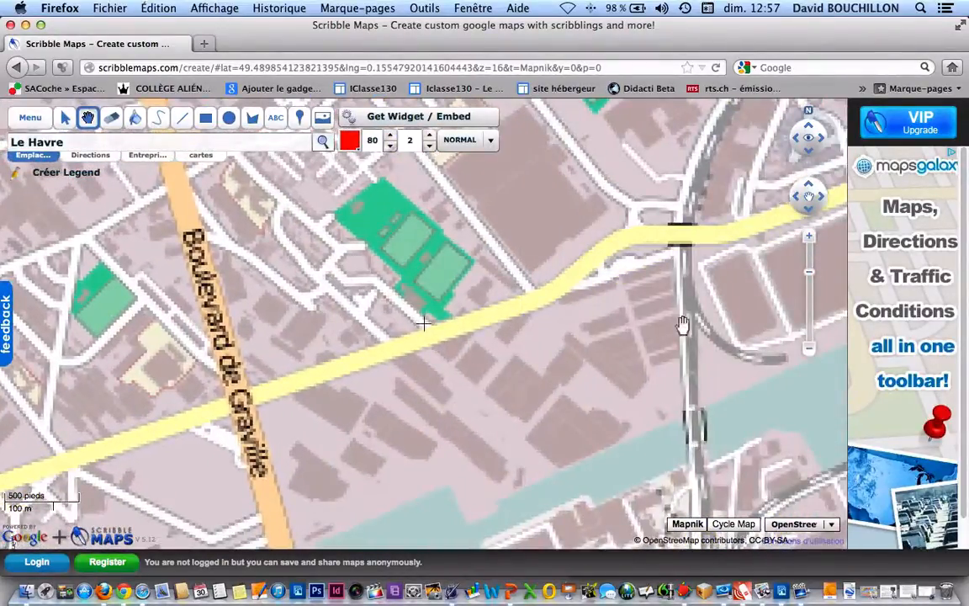
{"action": "left_click_drag", "start_coordinate": [683, 323], "coordinate": [82, 449]}
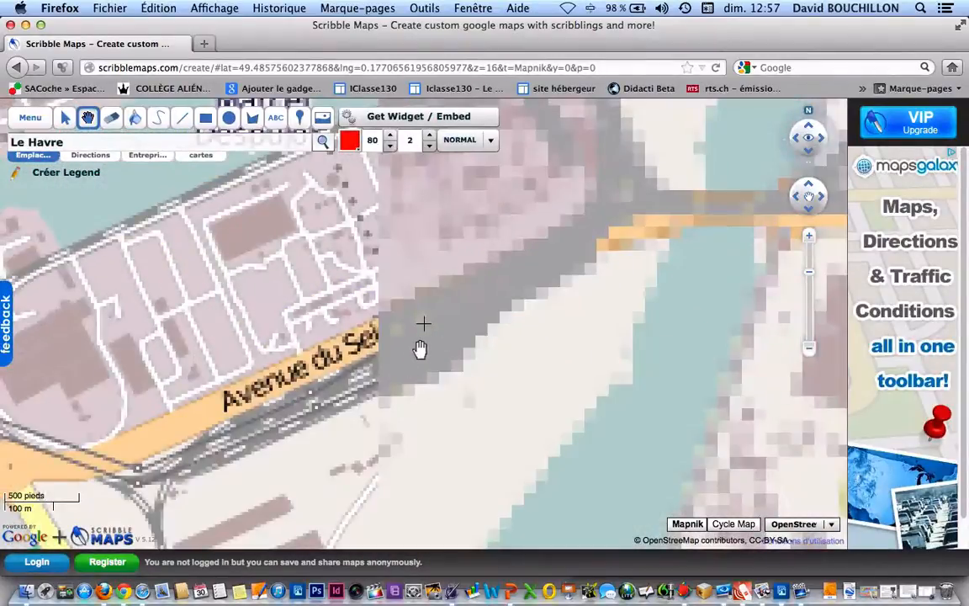
{"action": "left_click", "coordinate": [808, 352]}
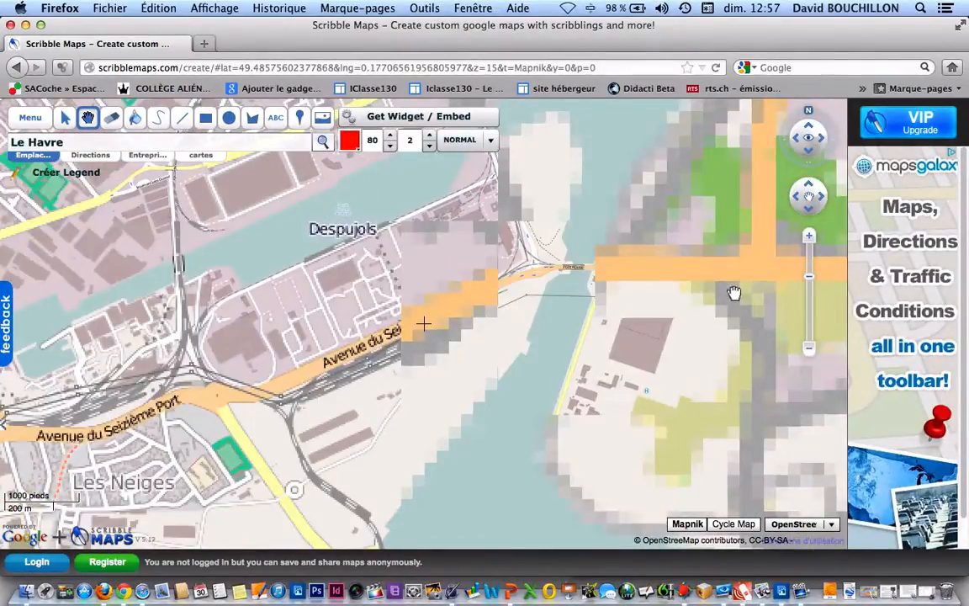
{"action": "left_click_drag", "start_coordinate": [733, 292], "coordinate": [120, 398]}
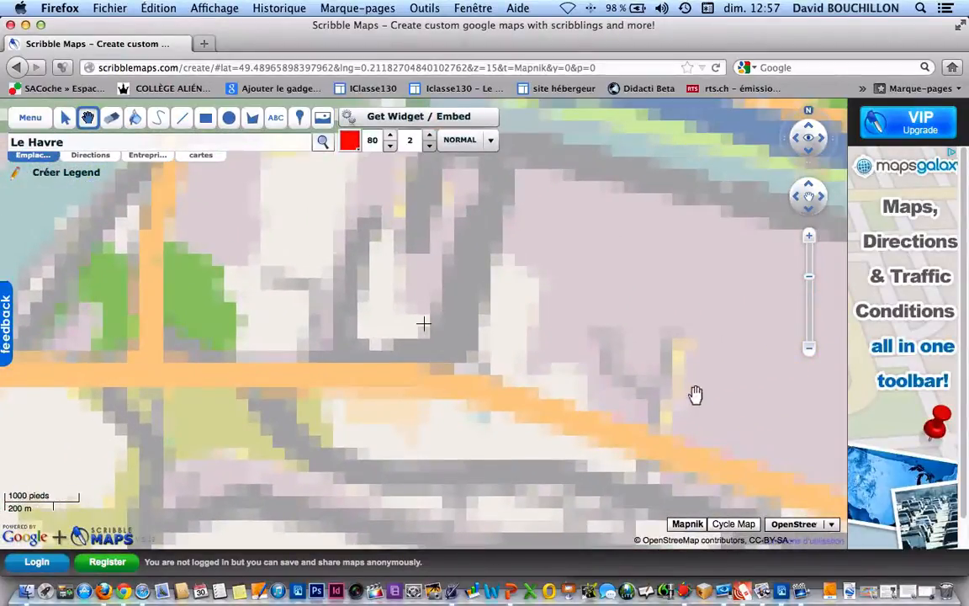
{"action": "left_click_drag", "start_coordinate": [695, 395], "coordinate": [561, 393]}
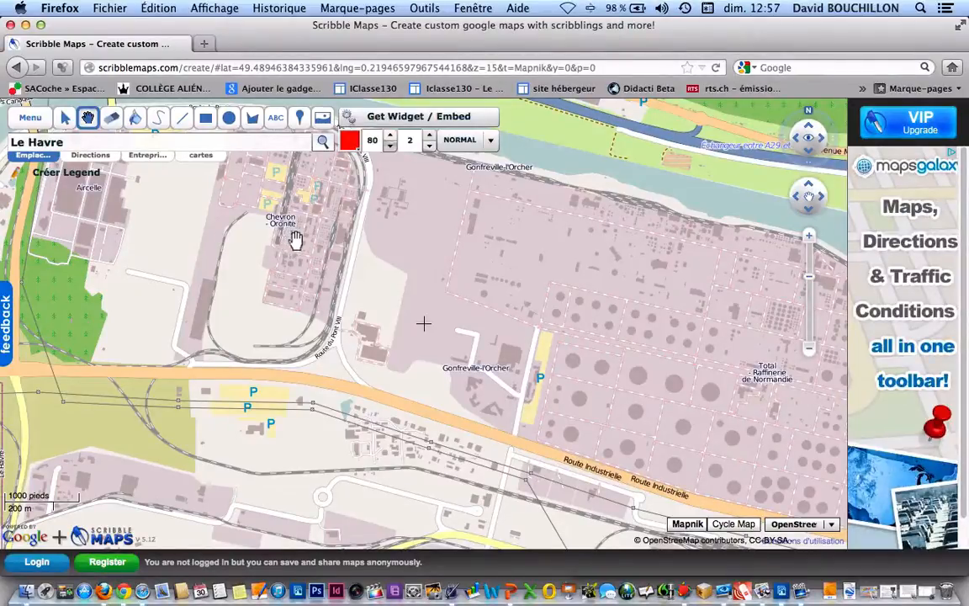
Step: Zoom out to level 13 and frame central Le Havre with Bléville and Sainte-Adresse
{"action": "left_click", "coordinate": [808, 347]}
{"action": "left_click", "coordinate": [807, 347]}
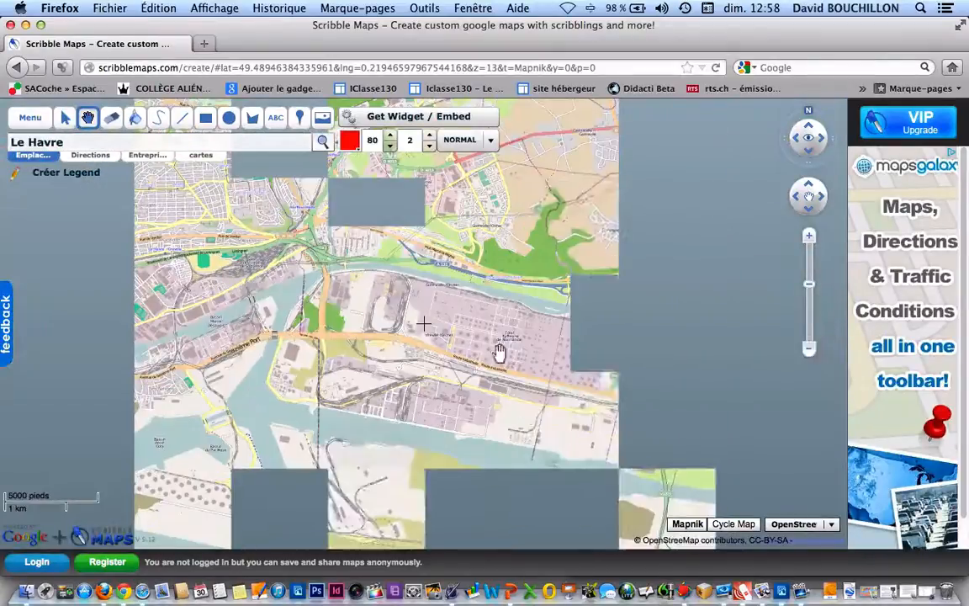
{"action": "left_click_drag", "start_coordinate": [193, 283], "coordinate": [374, 343]}
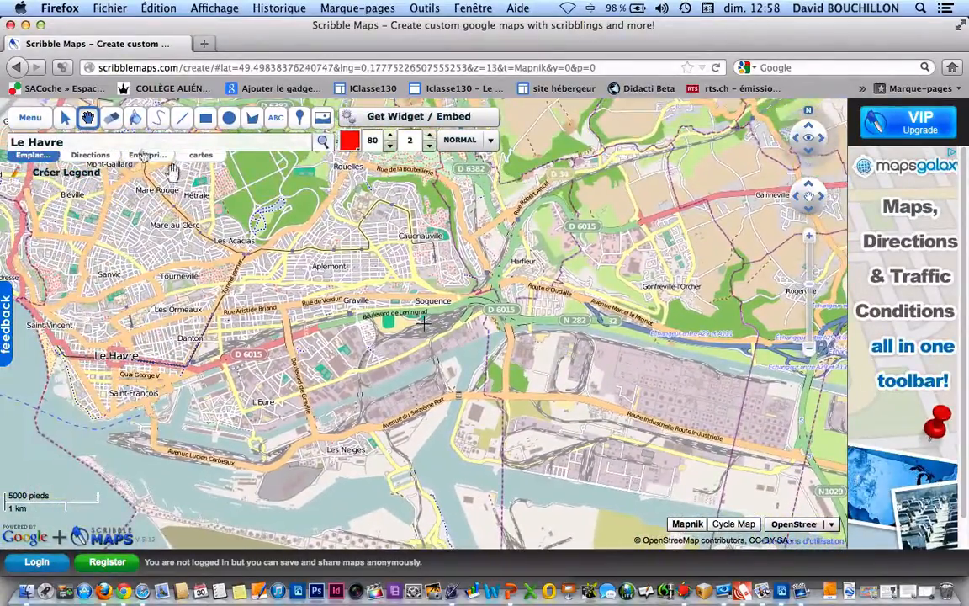
{"action": "left_click_drag", "start_coordinate": [296, 307], "coordinate": [419, 357]}
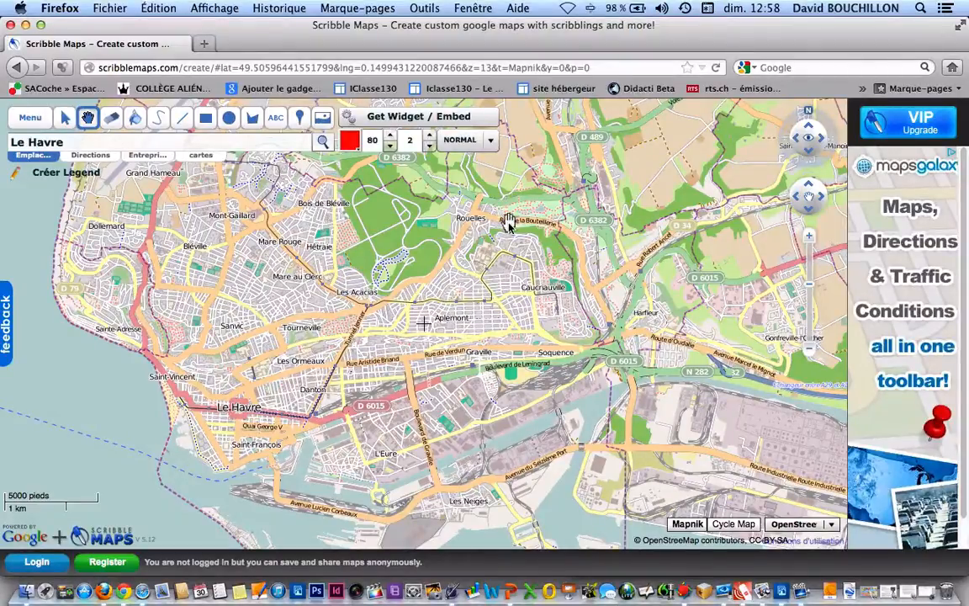
{"action": "left_click_drag", "start_coordinate": [345, 246], "coordinate": [368, 267]}
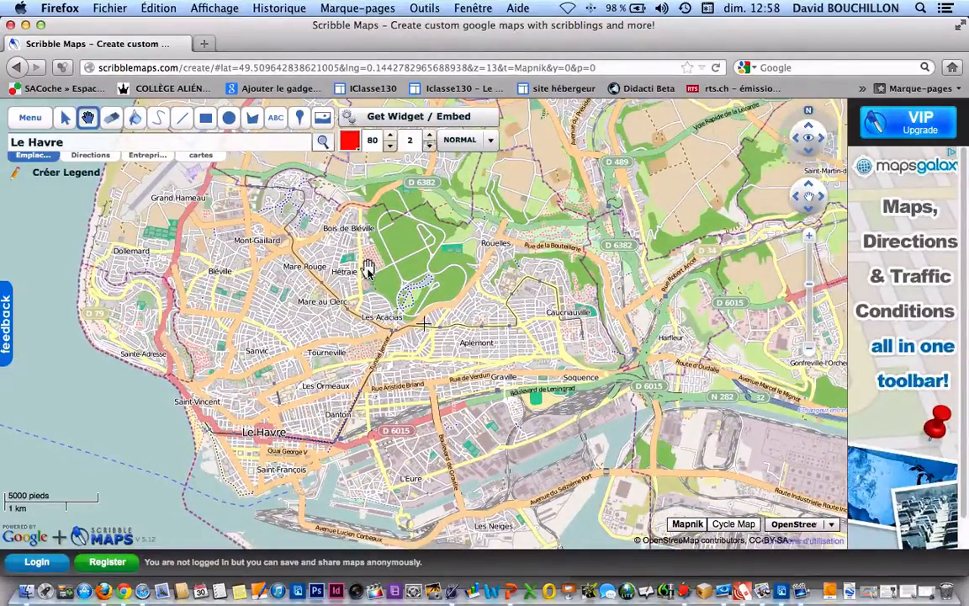
Step: In the legend creator, make the entry a Marker using the white Numeric Tabs marker 1
{"action": "left_click", "coordinate": [91, 172]}
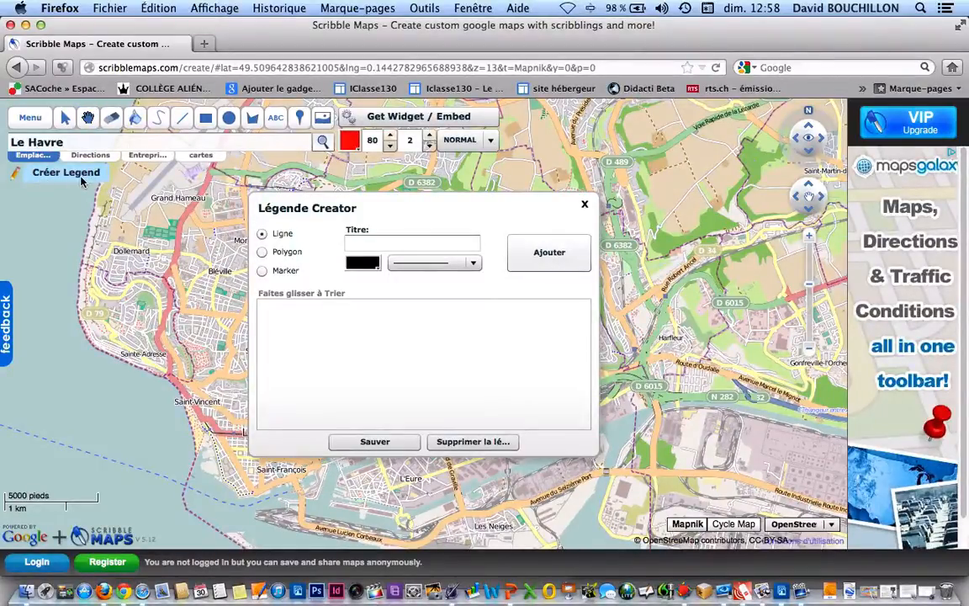
{"action": "left_click", "coordinate": [261, 271]}
{"action": "left_click", "coordinate": [375, 268]}
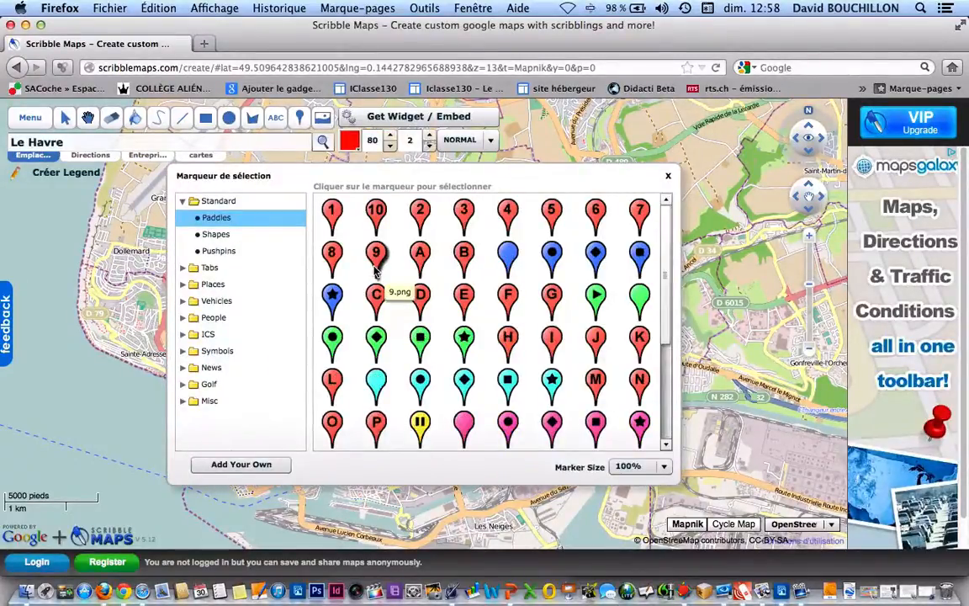
{"action": "left_click", "coordinate": [208, 269]}
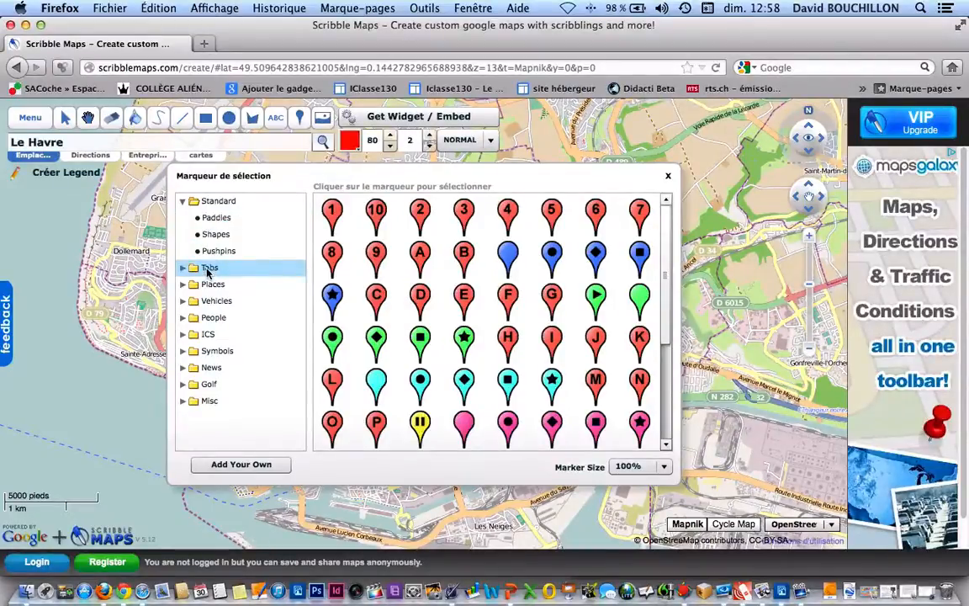
{"action": "left_click", "coordinate": [208, 269]}
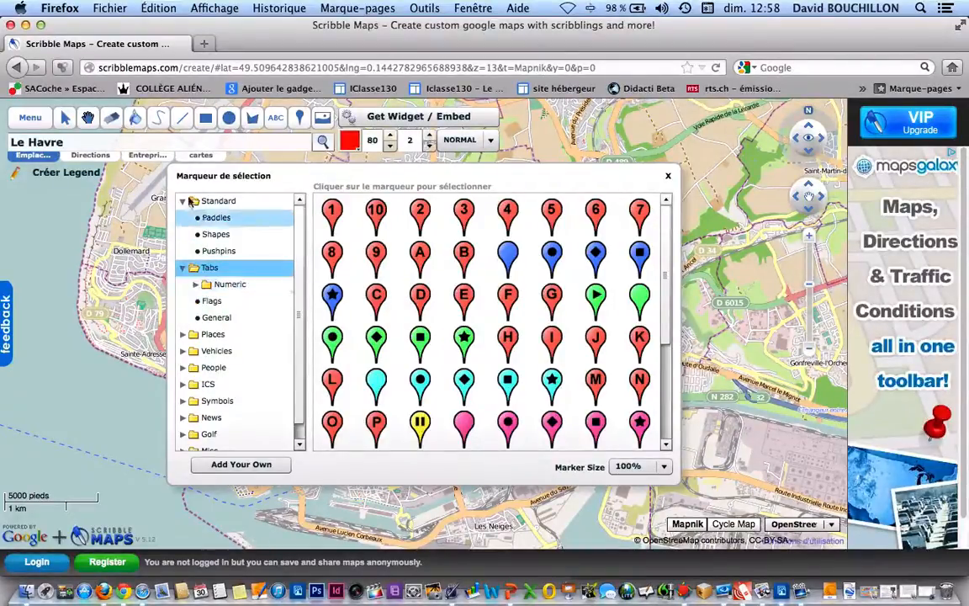
{"action": "left_click", "coordinate": [199, 283]}
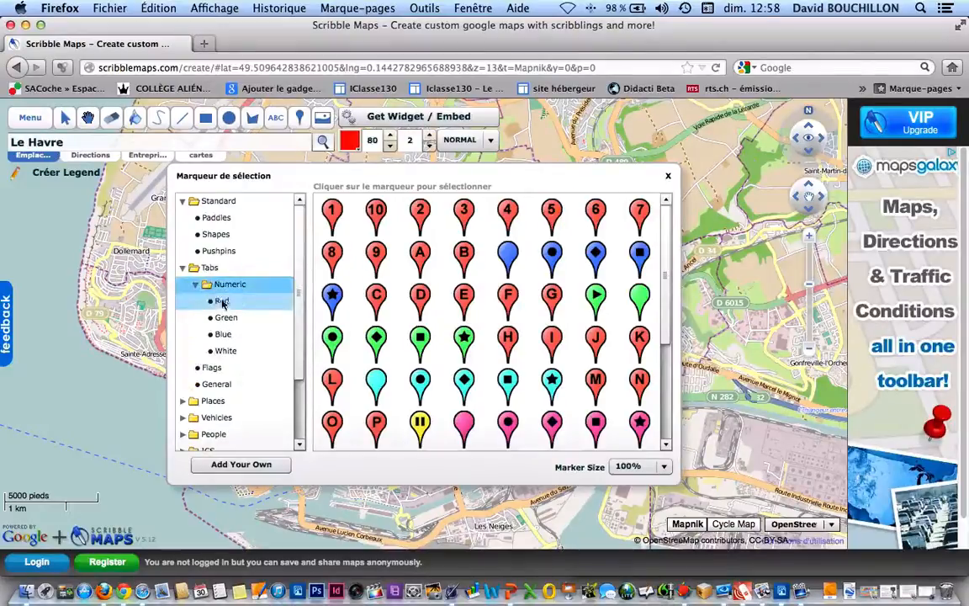
{"action": "left_click", "coordinate": [229, 350]}
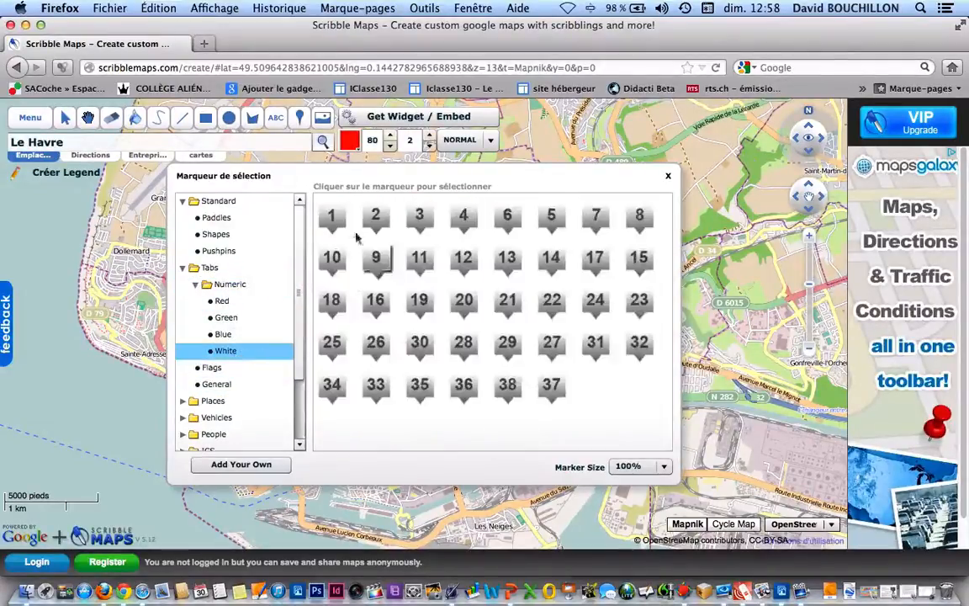
{"action": "left_click", "coordinate": [329, 218]}
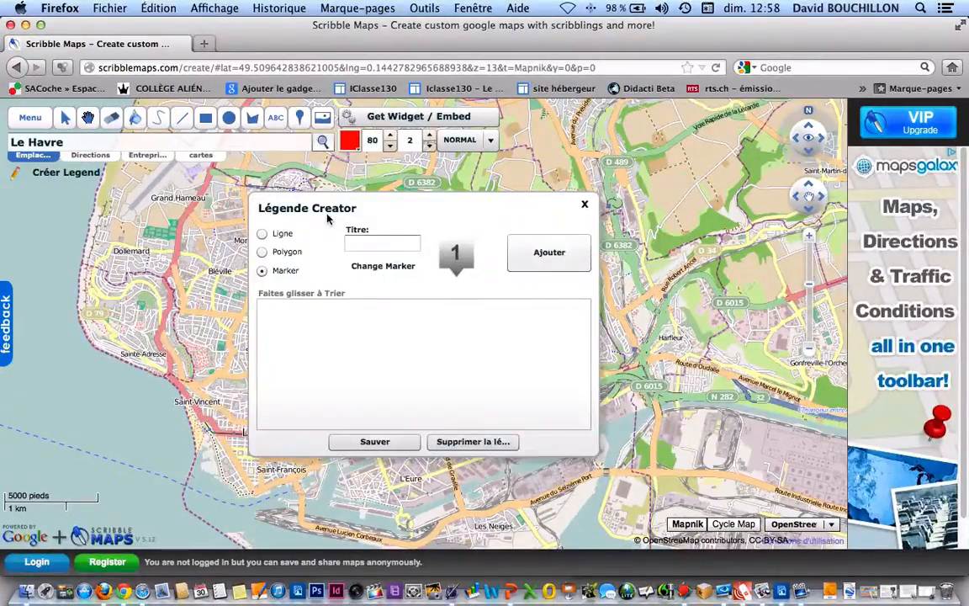
Step: Add the legend entry 'Une vaste zone industrialo-portuaire' with marker 1
{"action": "left_click", "coordinate": [357, 249]}
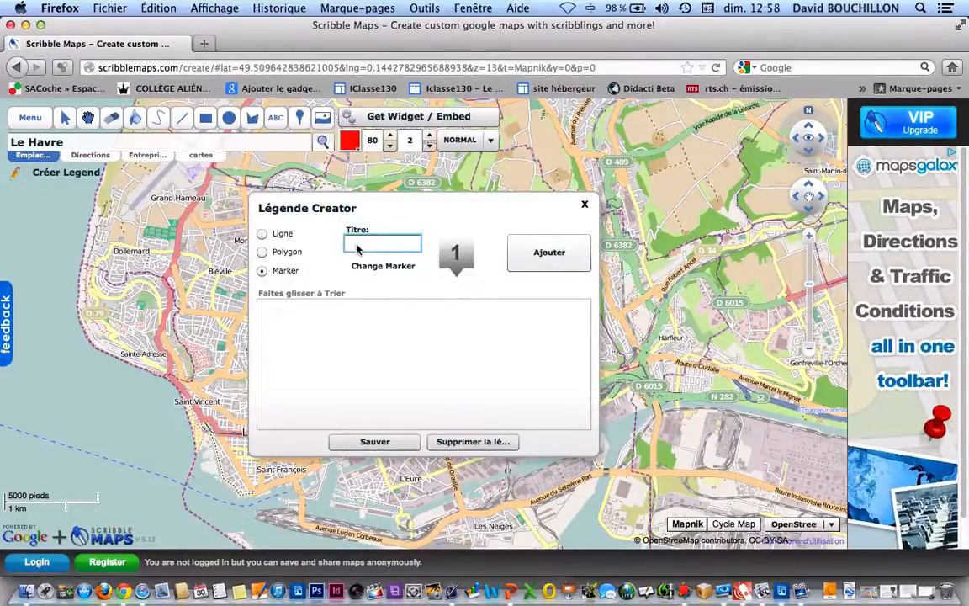
{"action": "type", "text": "Une vaste zone -"}
{"action": "key", "text": "BackSpace"}
{"action": "type", "text": "industriali"}
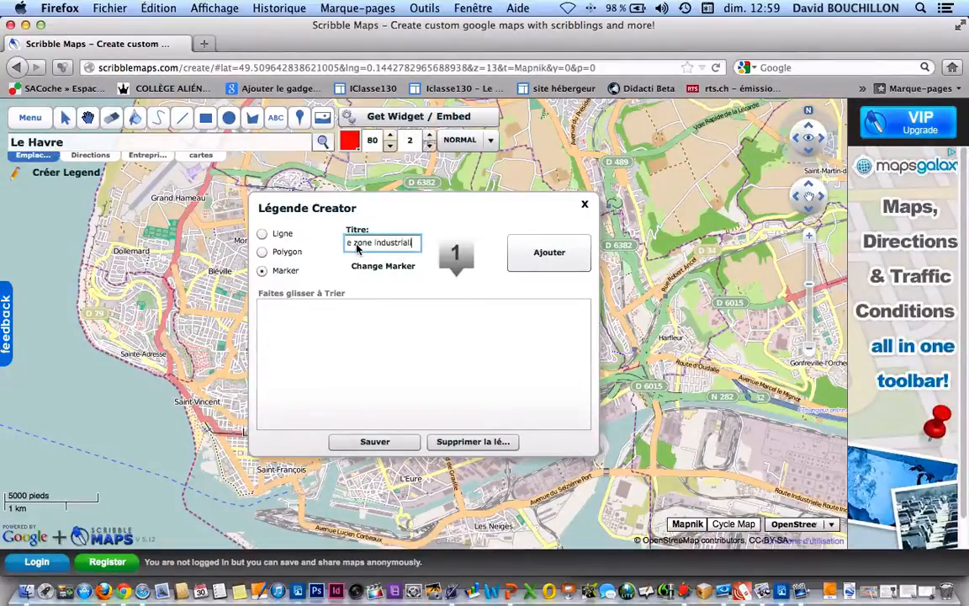
{"action": "key", "text": "BackSpace"}
{"action": "type", "text": "p"}
{"action": "type", "text": "o-po"}
{"action": "type", "text": "rtuaire"}
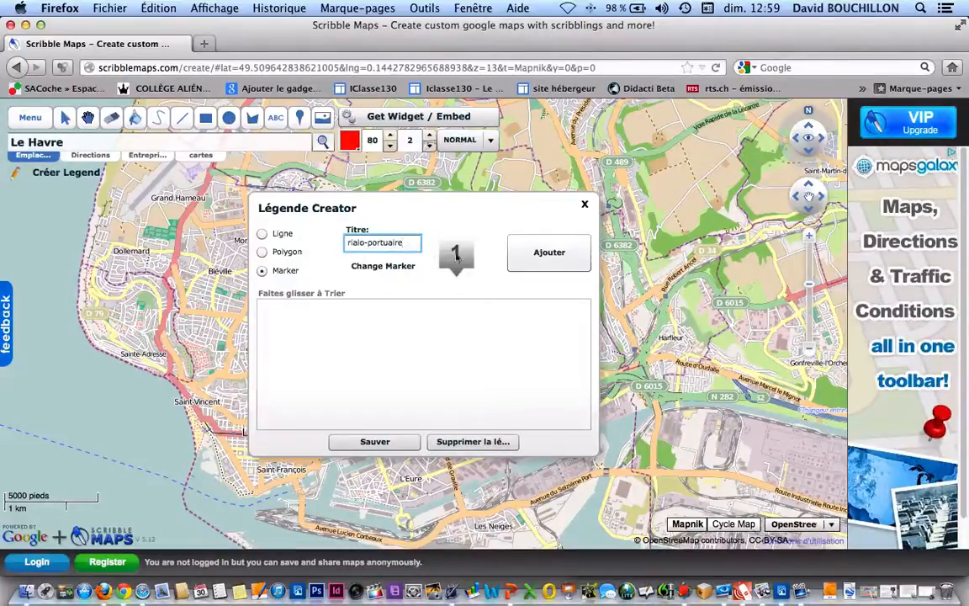
{"action": "left_click", "coordinate": [566, 263]}
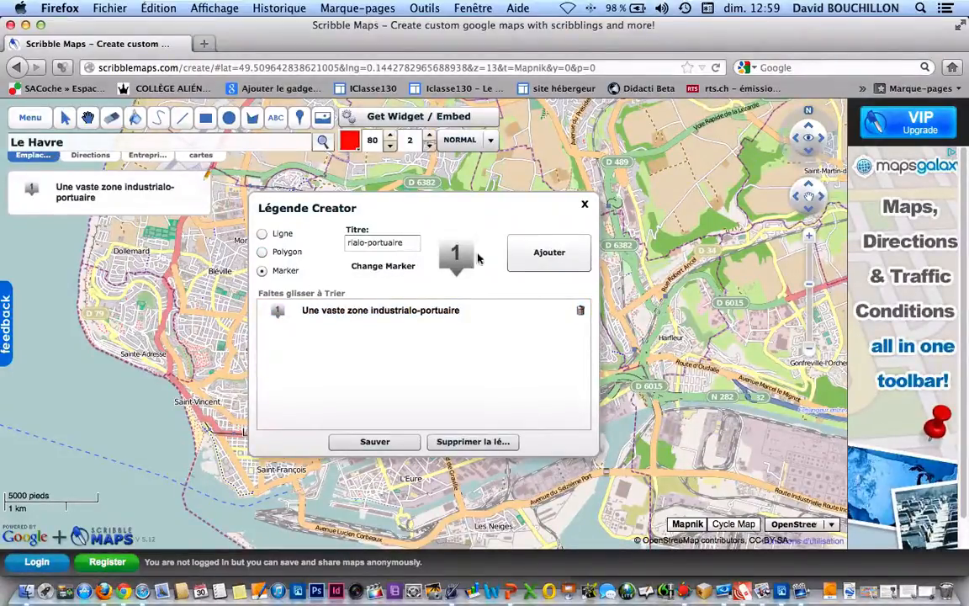
Step: Set white marker 2 for the next entry and select the old title text
{"action": "left_click", "coordinate": [392, 266]}
{"action": "left_click", "coordinate": [375, 223]}
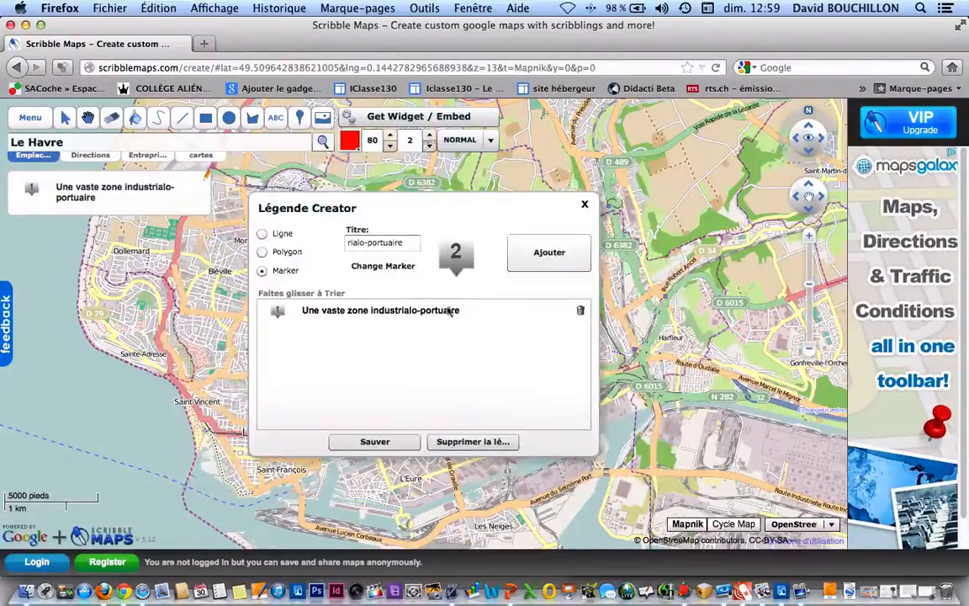
{"action": "triple_click", "coordinate": [404, 244]}
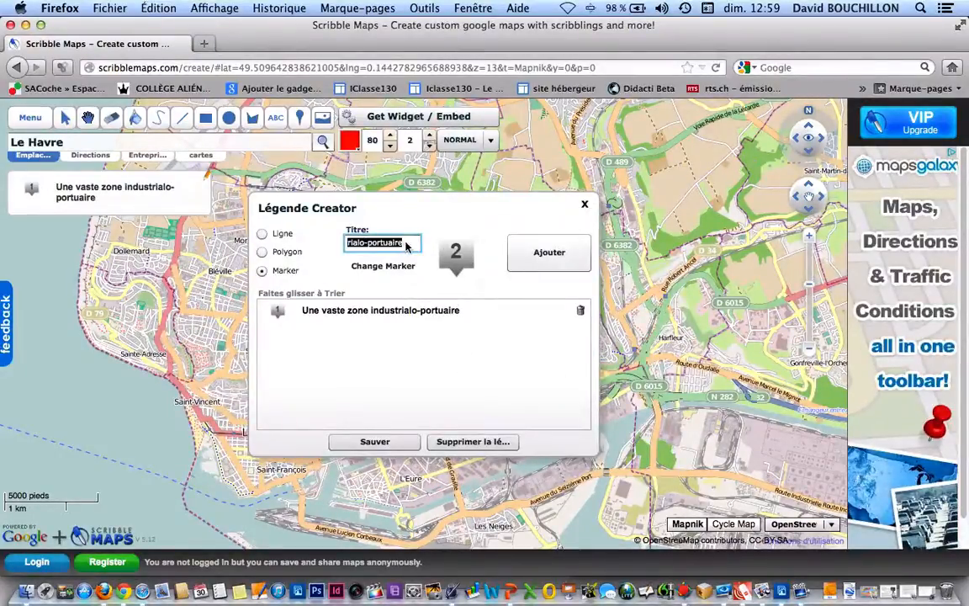
Step: Replace the title with 'Un espace intégré à l'espace français, européen et mondial' and add it
{"action": "type", "text": "Un e"}
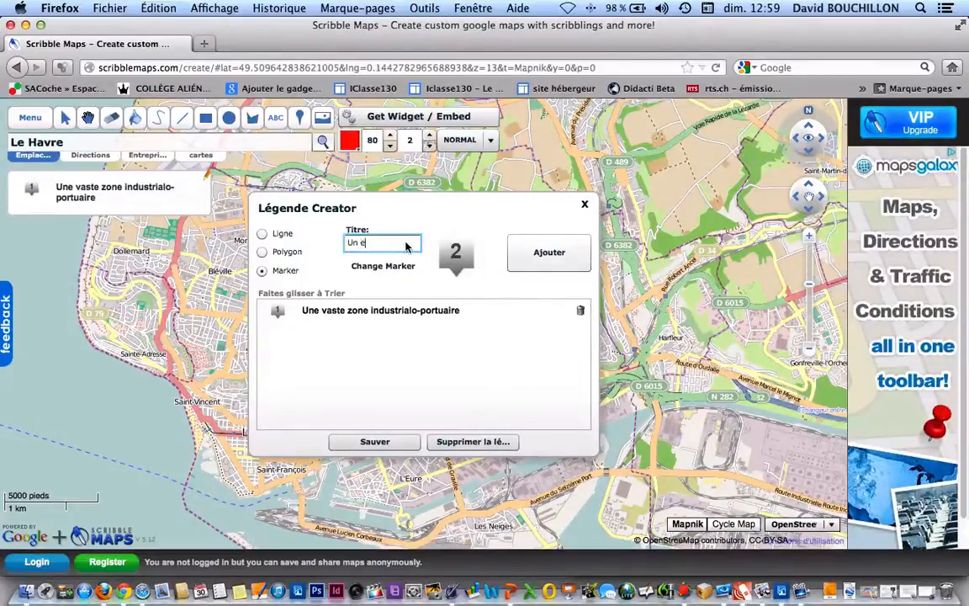
{"action": "type", "text": "space intégré à l'"}
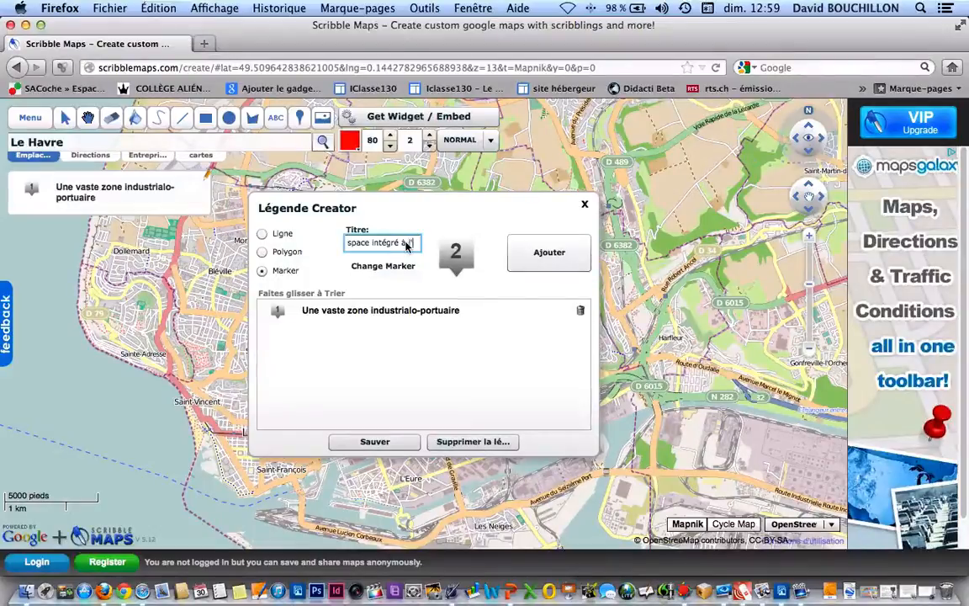
{"action": "type", "text": "espace"}
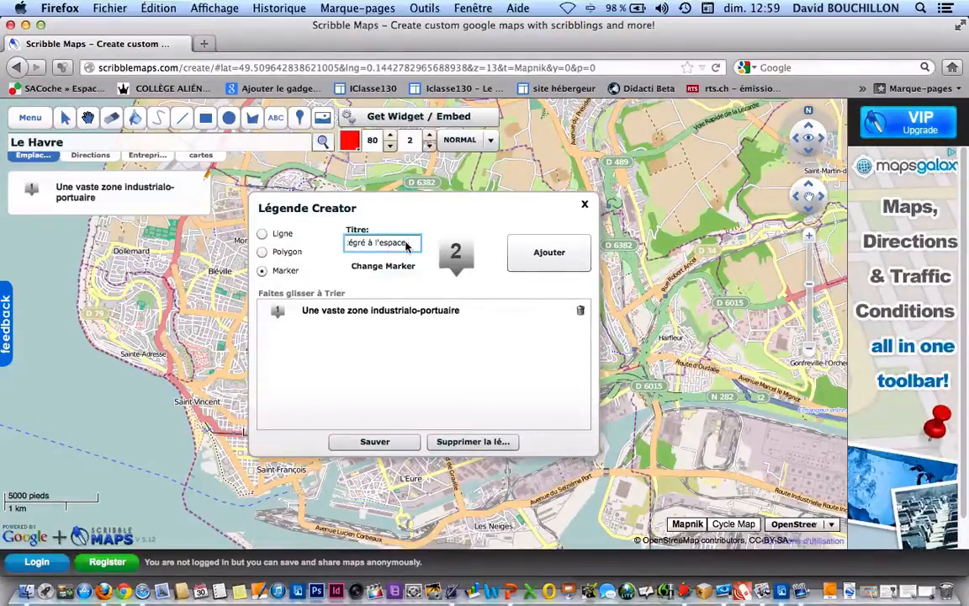
{"action": "type", "text": " français, euro"}
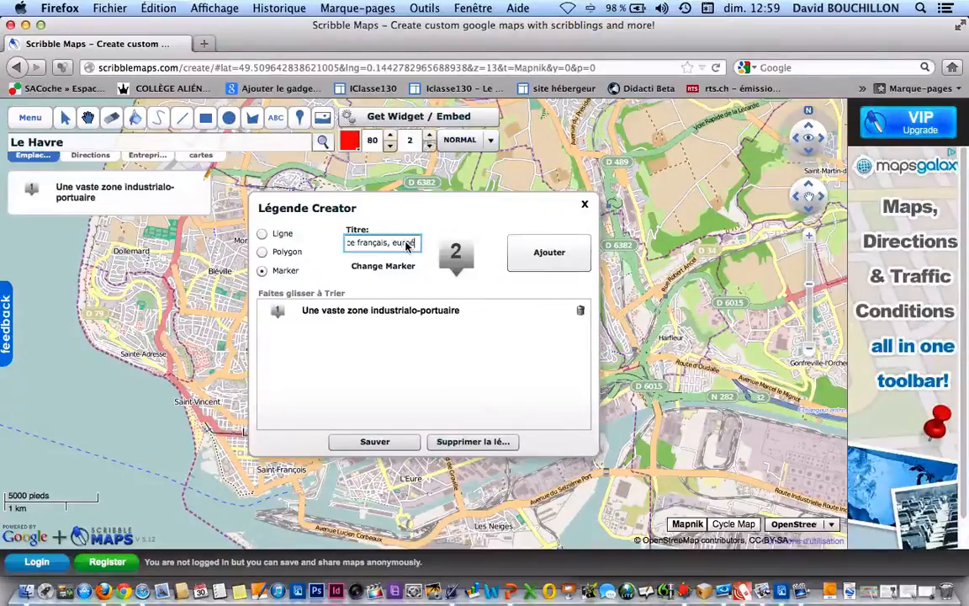
{"action": "type", "text": "péen et m"}
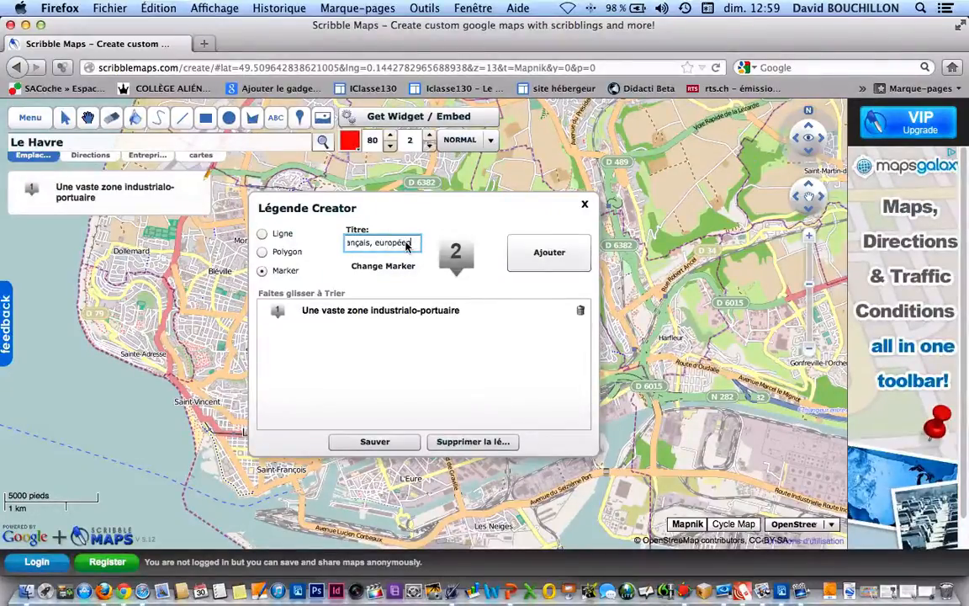
{"action": "type", "text": "ondial"}
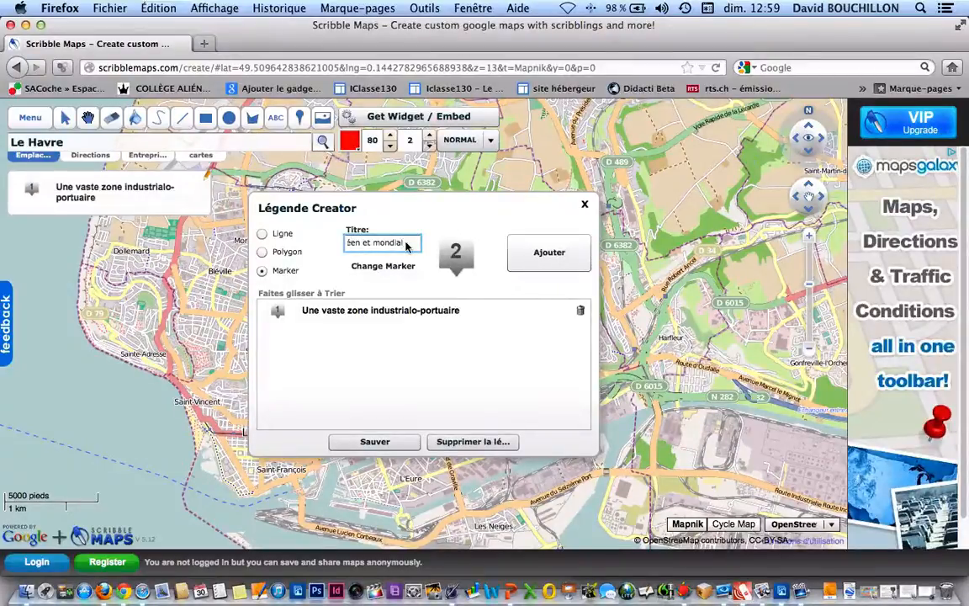
{"action": "left_click", "coordinate": [543, 252]}
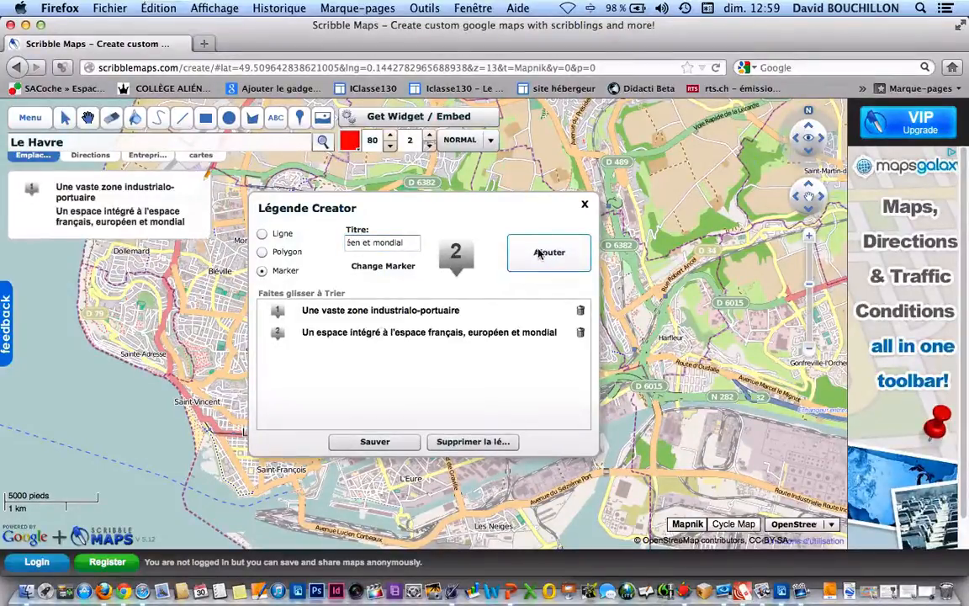
Step: Add a white marker 3 entry 'Un espace soucieux du développement durable' and save the legend
{"action": "left_click", "coordinate": [405, 265]}
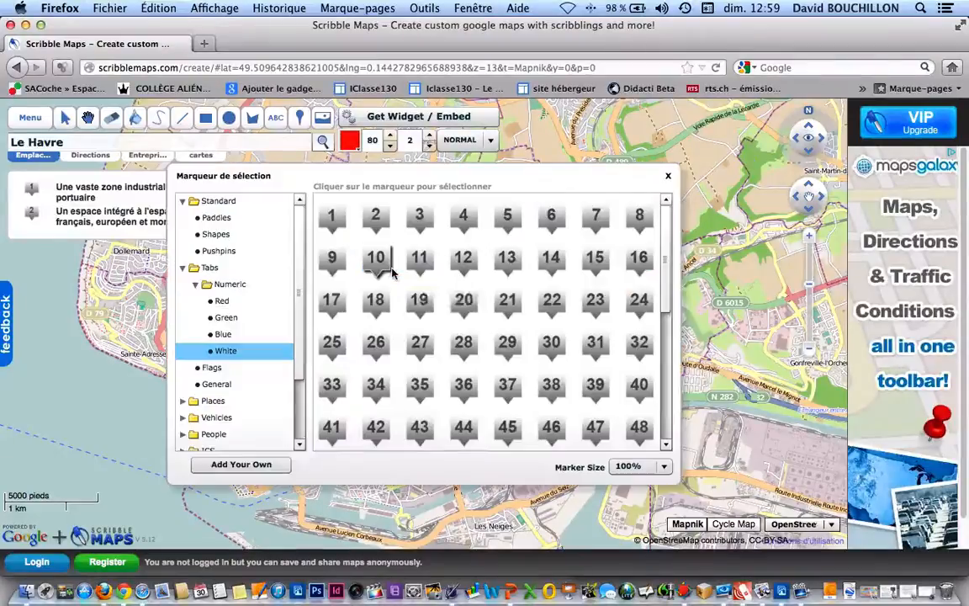
{"action": "left_click", "coordinate": [431, 216]}
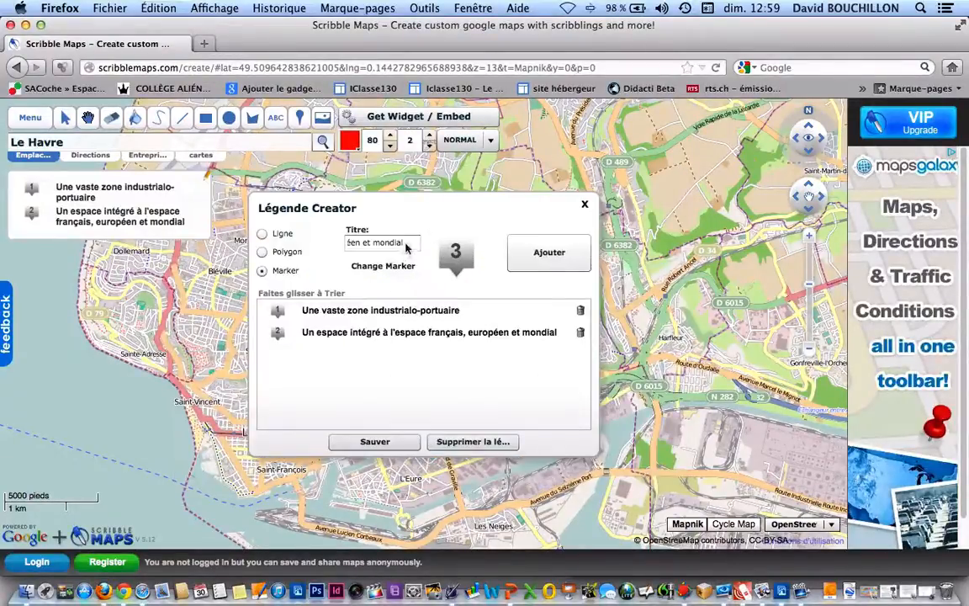
{"action": "mouse_move", "coordinate": [408, 243]}
{"action": "left_mouse_down"}
{"action": "mouse_move", "coordinate": [308, 245]}
{"action": "mouse_move", "coordinate": [405, 243]}
{"action": "mouse_move", "coordinate": [389, 244]}
{"action": "left_mouse_up"}
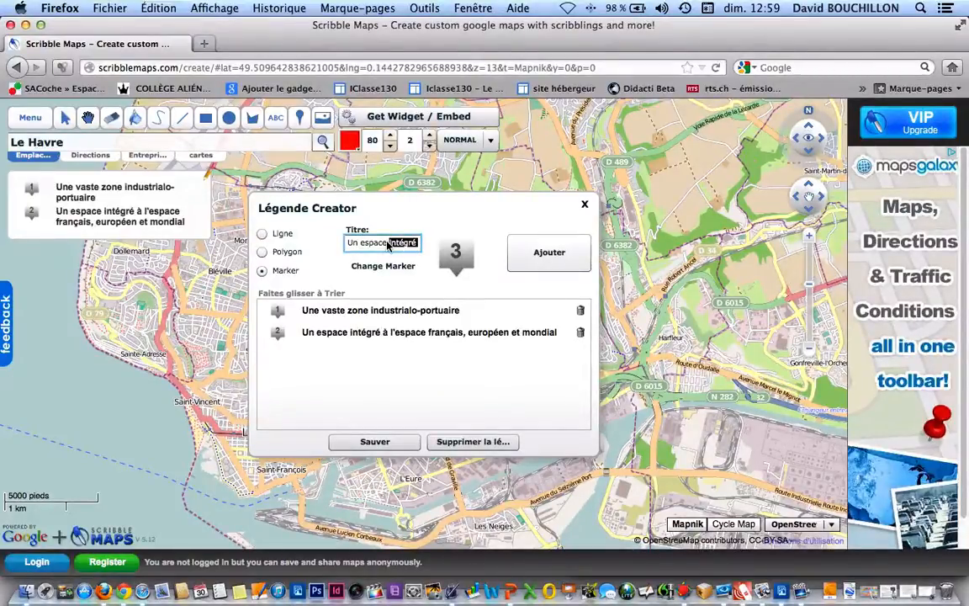
{"action": "type", "text": "sou"}
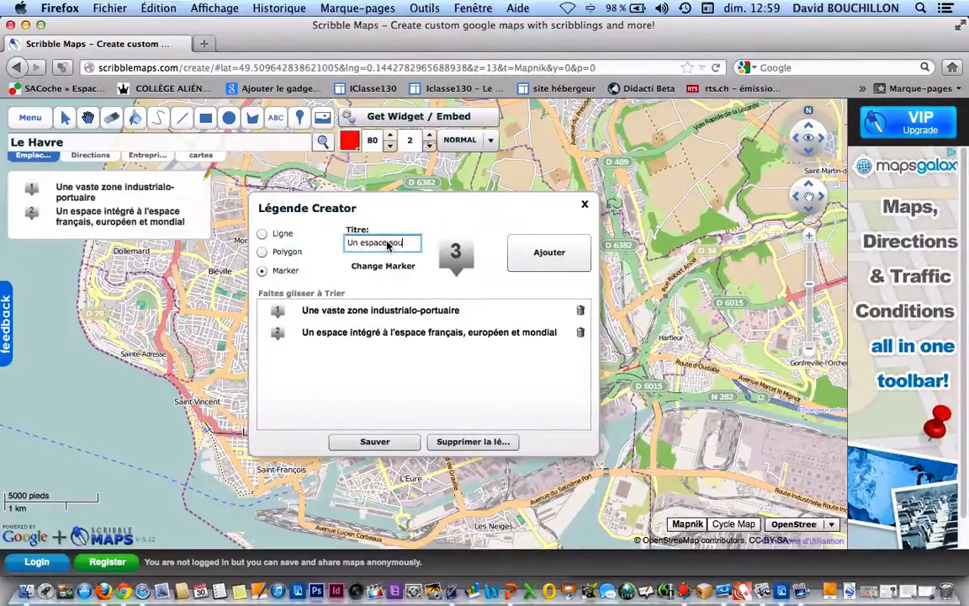
{"action": "type", "text": "cieux"}
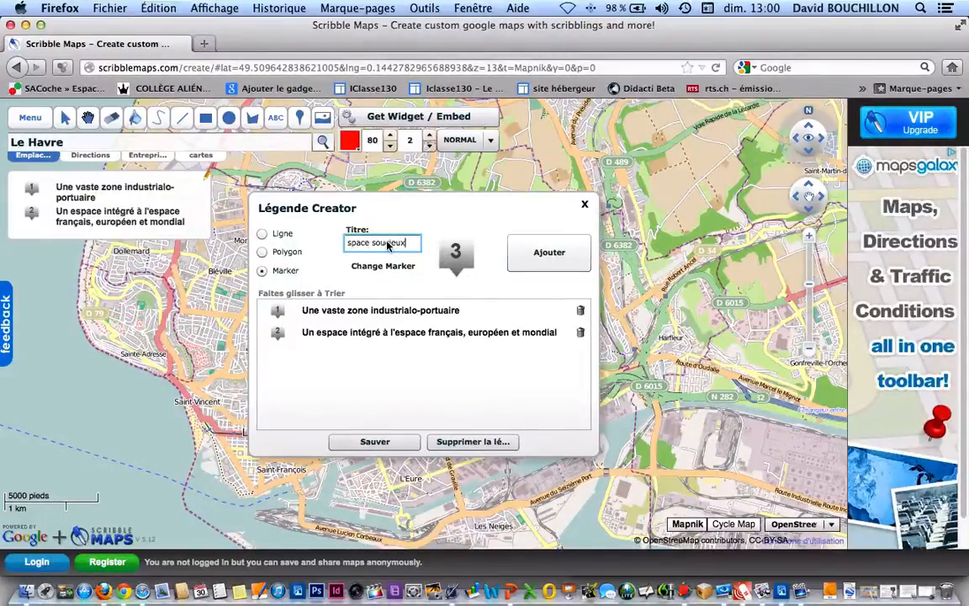
{"action": "type", "text": " du dé"}
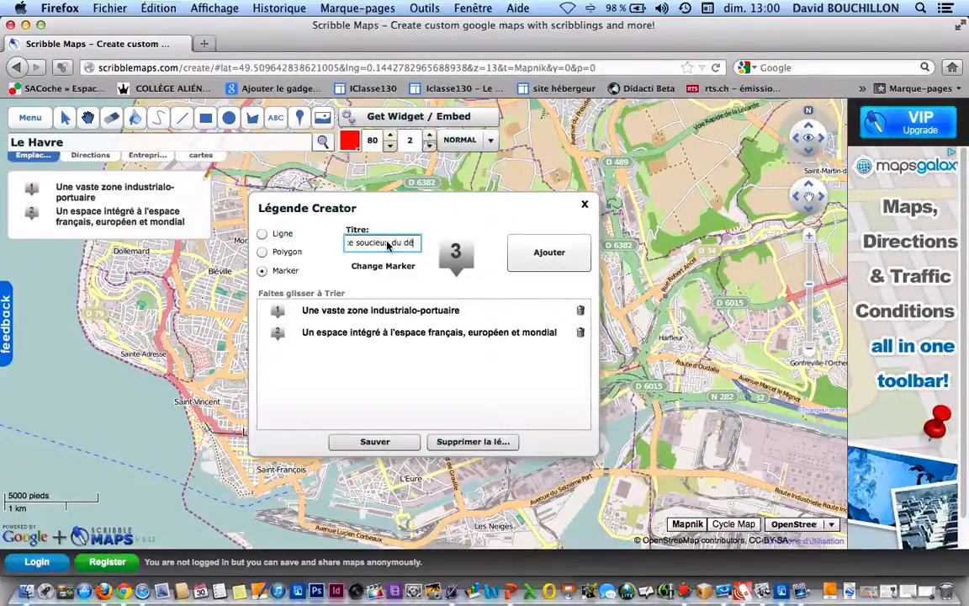
{"action": "type", "text": "veloppement durable"}
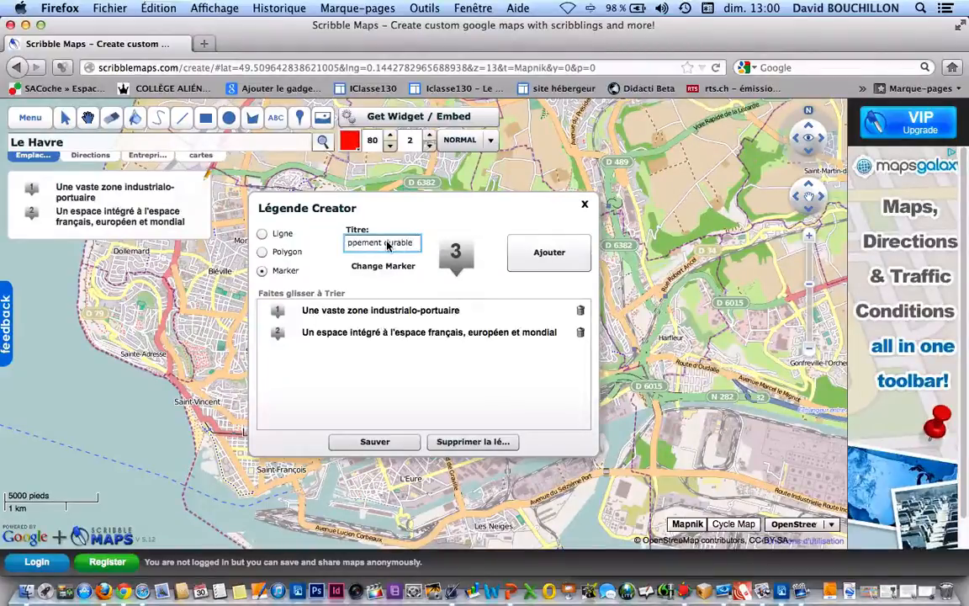
{"action": "left_click", "coordinate": [567, 262]}
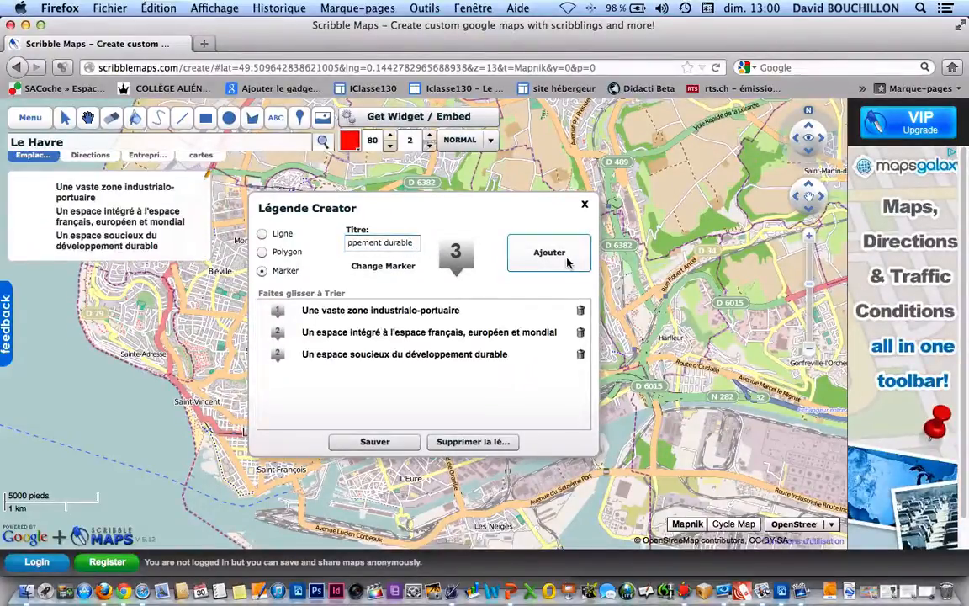
{"action": "left_click", "coordinate": [407, 443]}
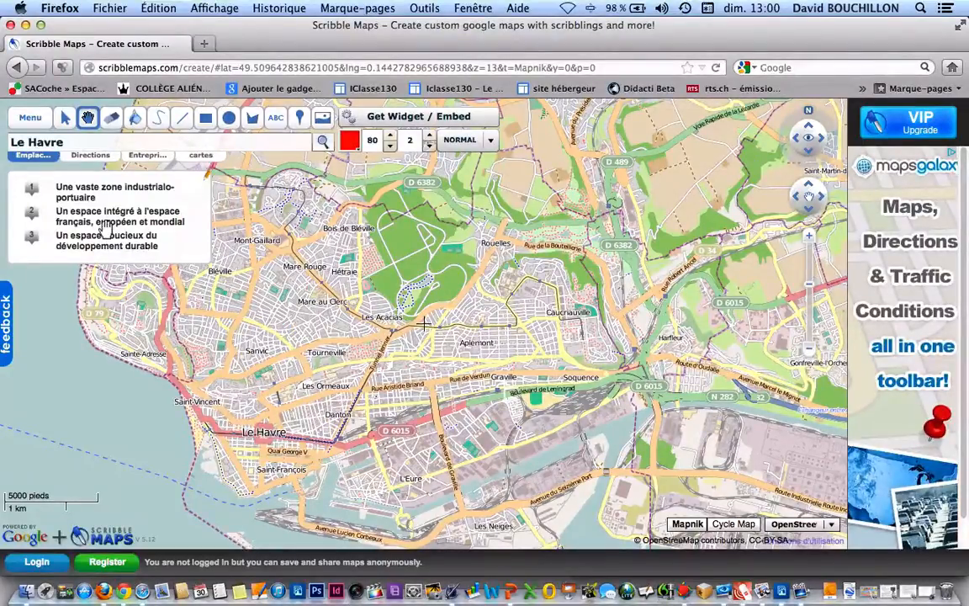
Step: Pan the map right to reveal the coast from Dollemard to Sainte-Adresse, then pick the select tool
{"action": "left_click_drag", "start_coordinate": [281, 238], "coordinate": [396, 236]}
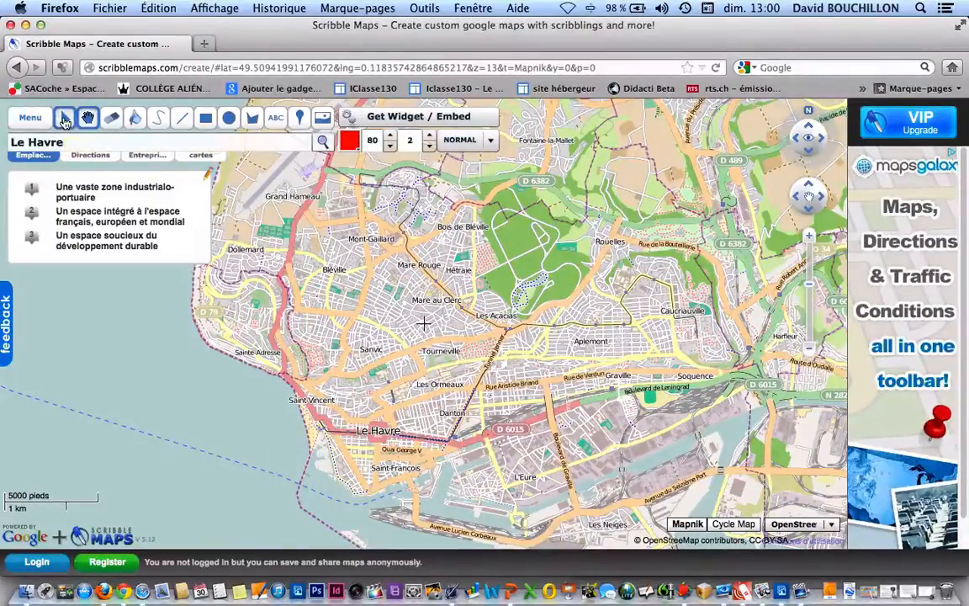
{"action": "left_click", "coordinate": [65, 121]}
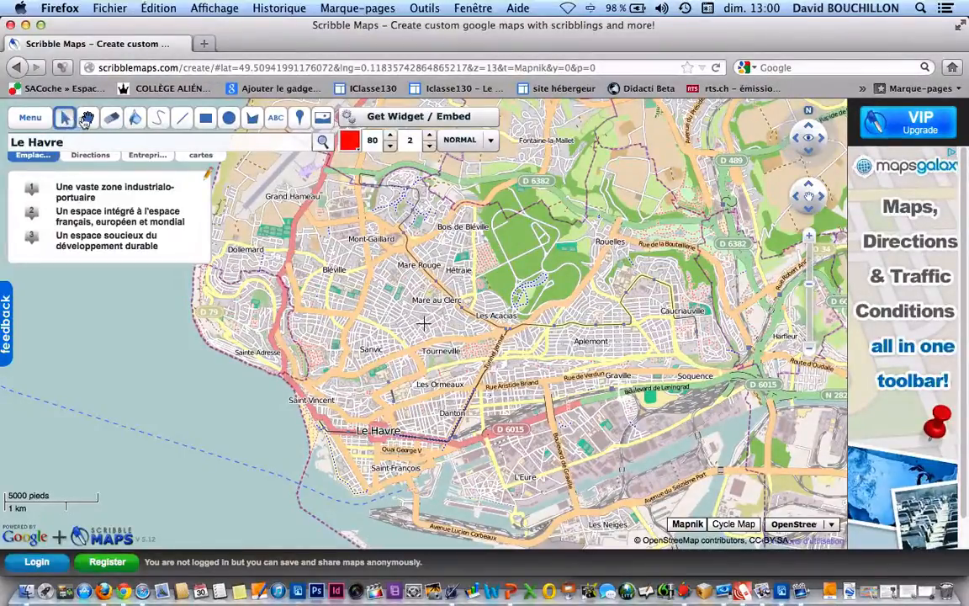
{"action": "left_click", "coordinate": [88, 117]}
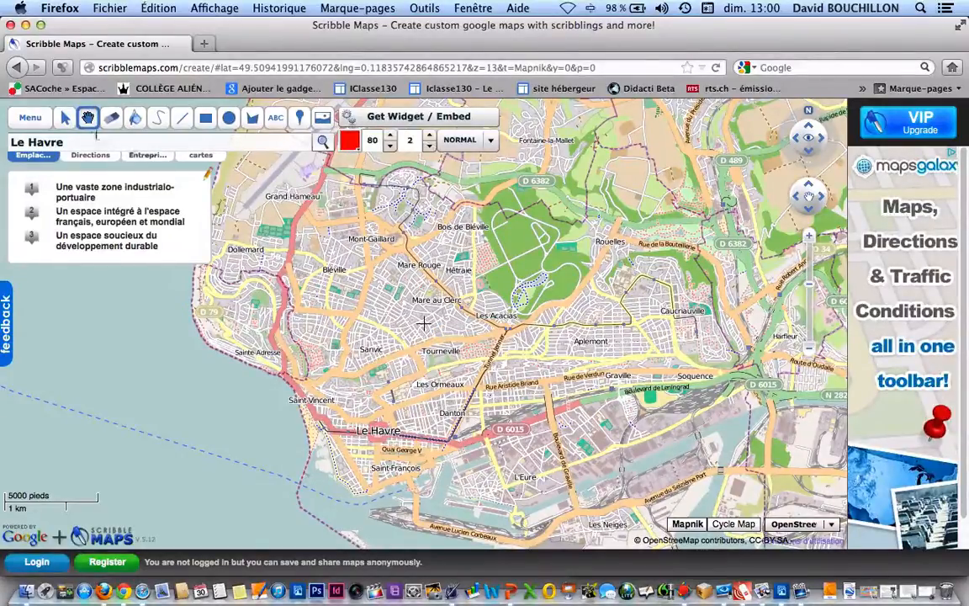
{"action": "left_click", "coordinate": [115, 120]}
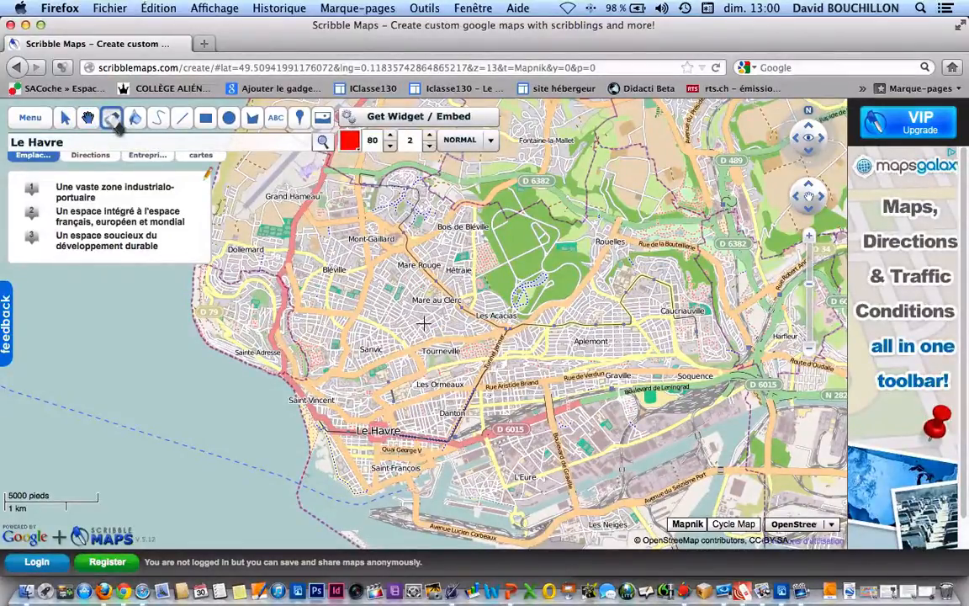
{"action": "left_click", "coordinate": [137, 115]}
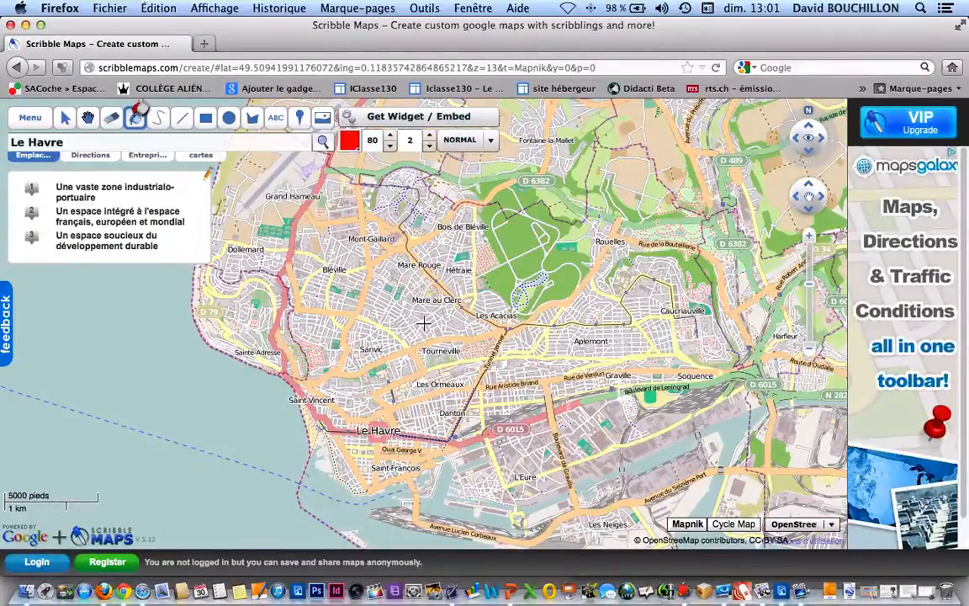
{"action": "left_click", "coordinate": [162, 119]}
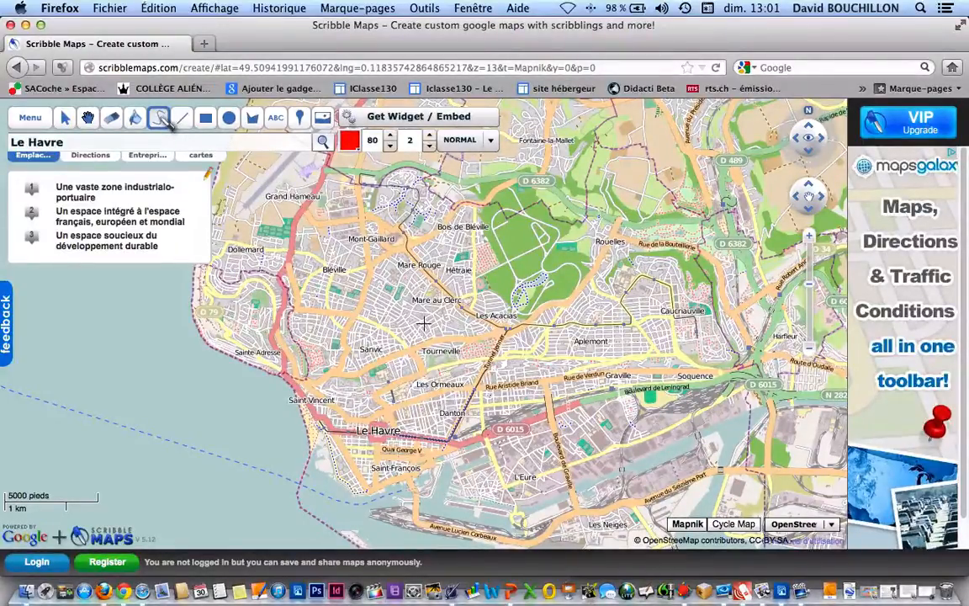
{"action": "left_click", "coordinate": [182, 118]}
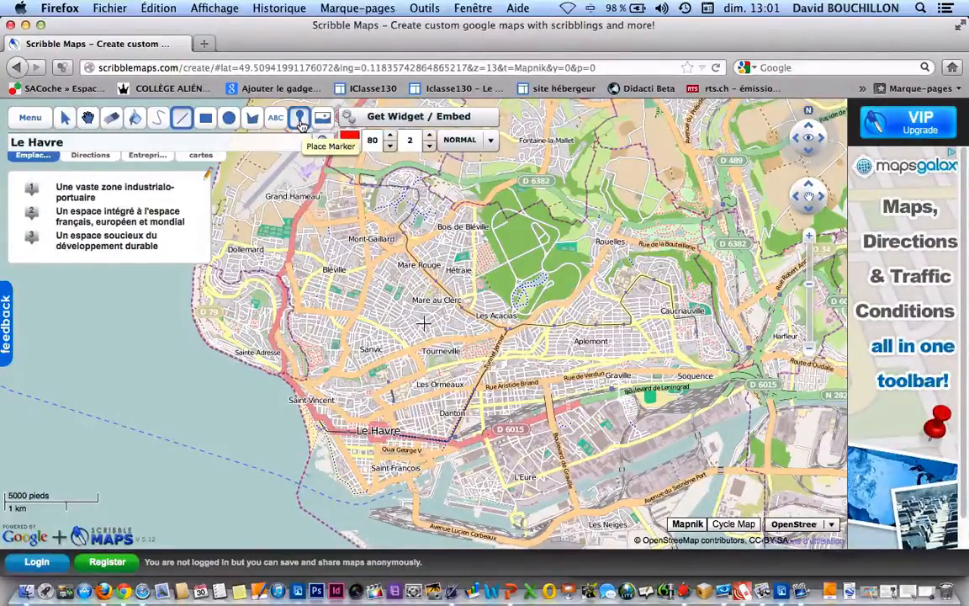
{"action": "left_click", "coordinate": [301, 121]}
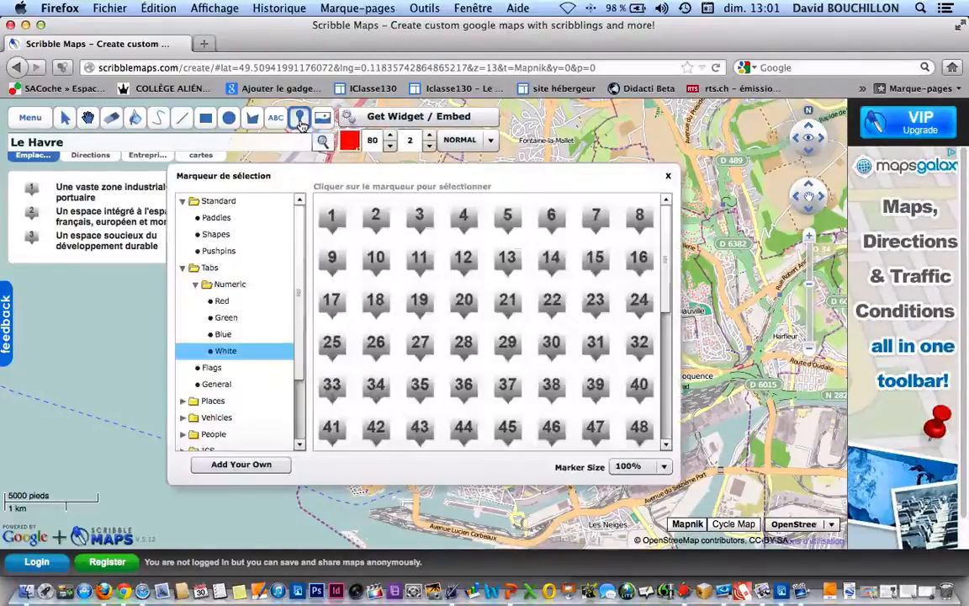
{"action": "double_click", "coordinate": [195, 403]}
{"action": "left_click", "coordinate": [212, 418]}
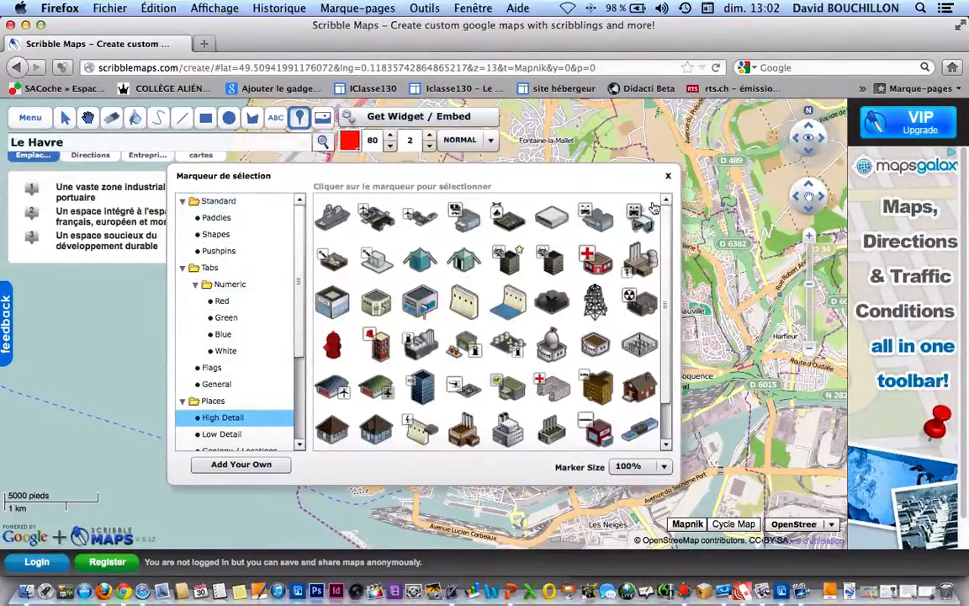
{"action": "left_click", "coordinate": [668, 176]}
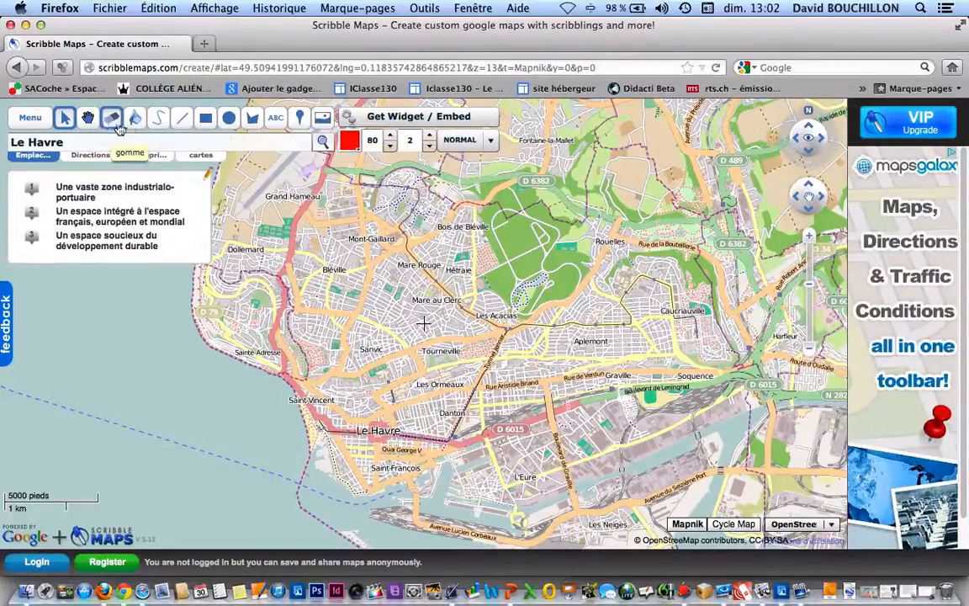
{"action": "left_click", "coordinate": [252, 117]}
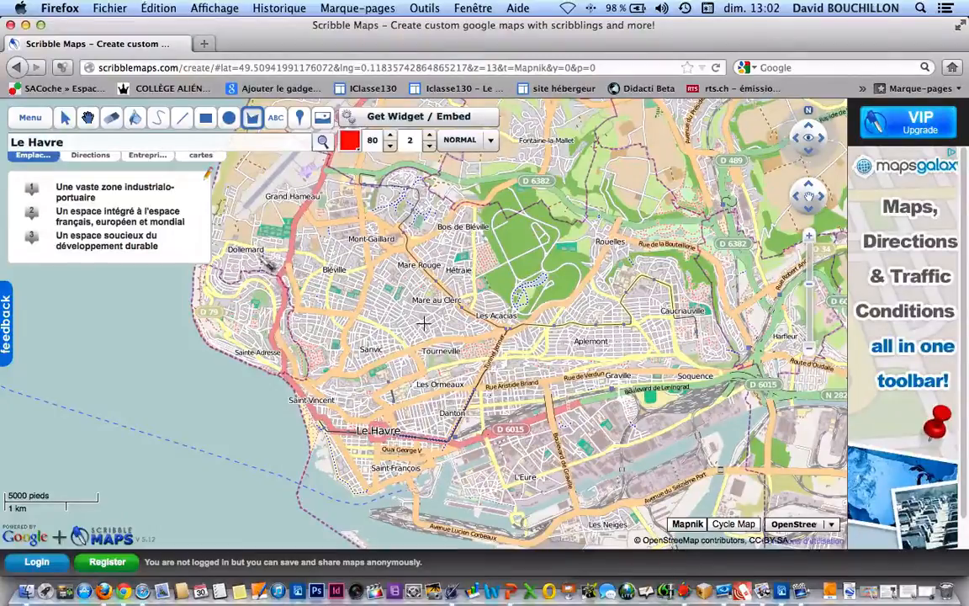
{"action": "left_click", "coordinate": [86, 120]}
{"action": "left_click_drag", "start_coordinate": [256, 226], "coordinate": [303, 245]}
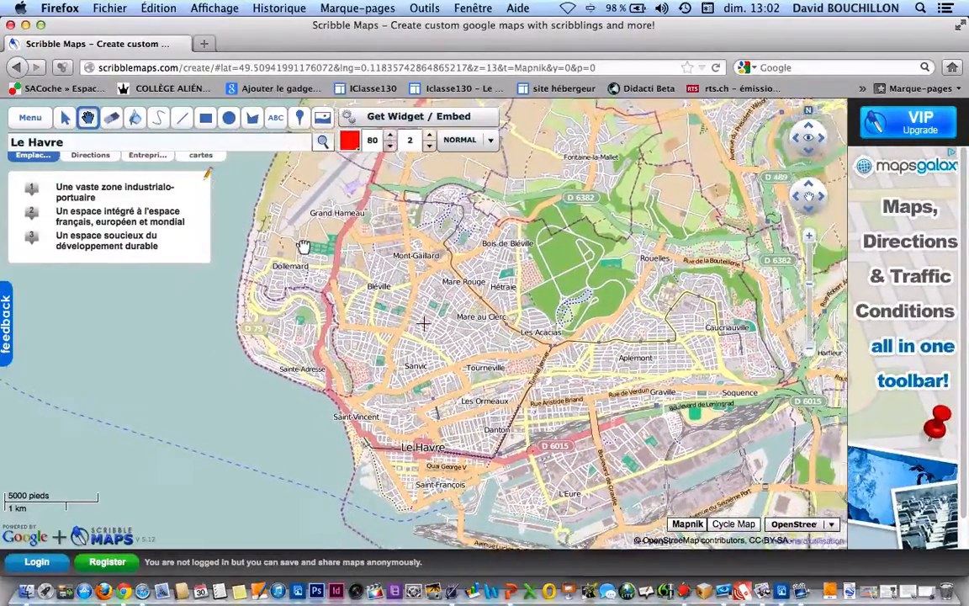
{"action": "left_click", "coordinate": [252, 118]}
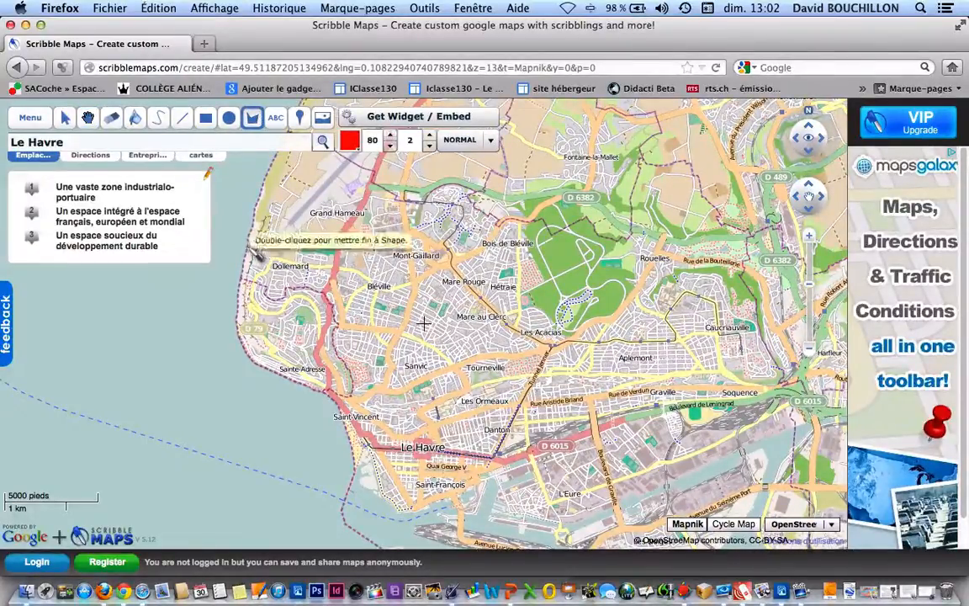
{"action": "left_click", "coordinate": [247, 247]}
{"action": "left_click", "coordinate": [293, 260]}
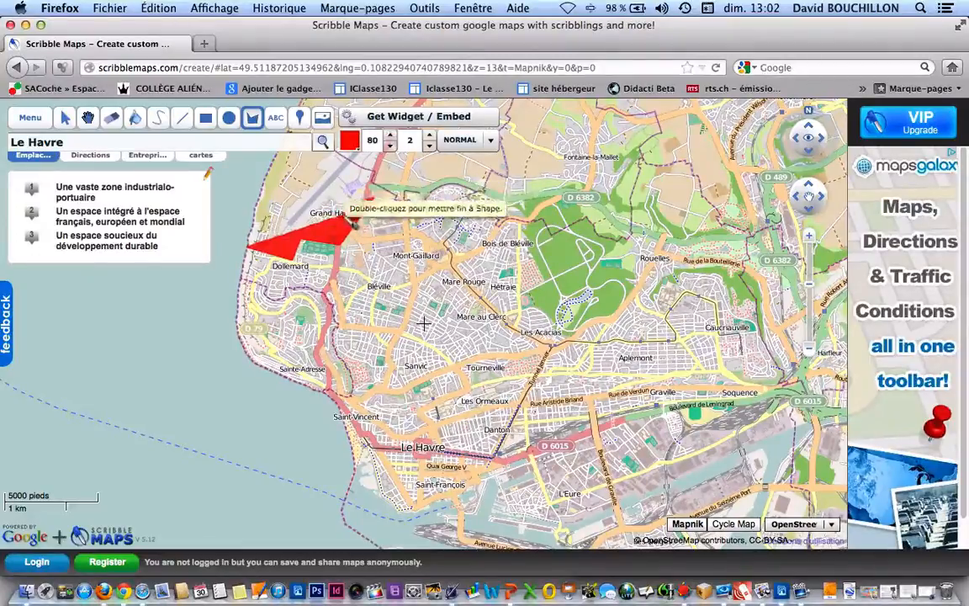
{"action": "left_click", "coordinate": [373, 198]}
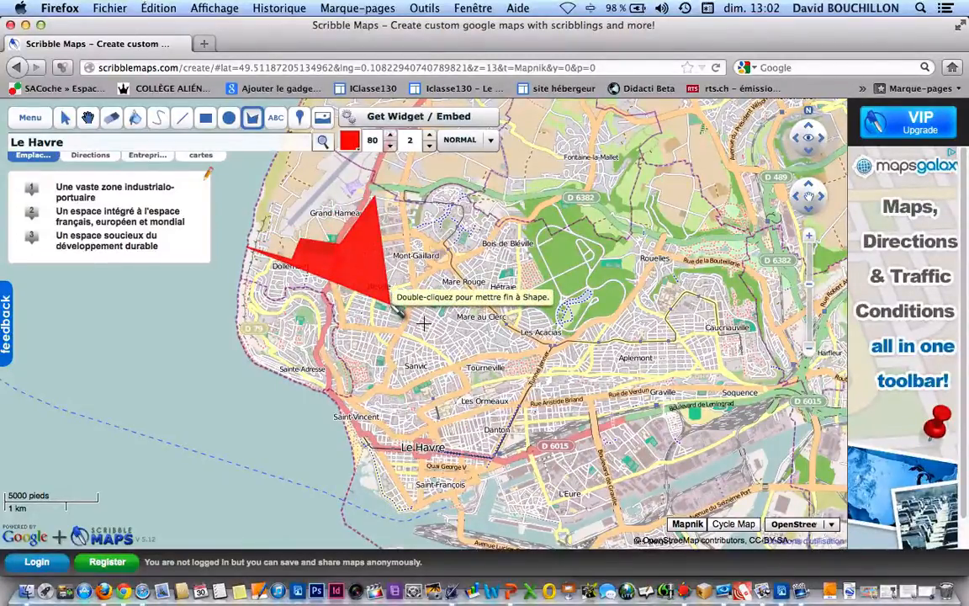
{"action": "double_click", "coordinate": [401, 311]}
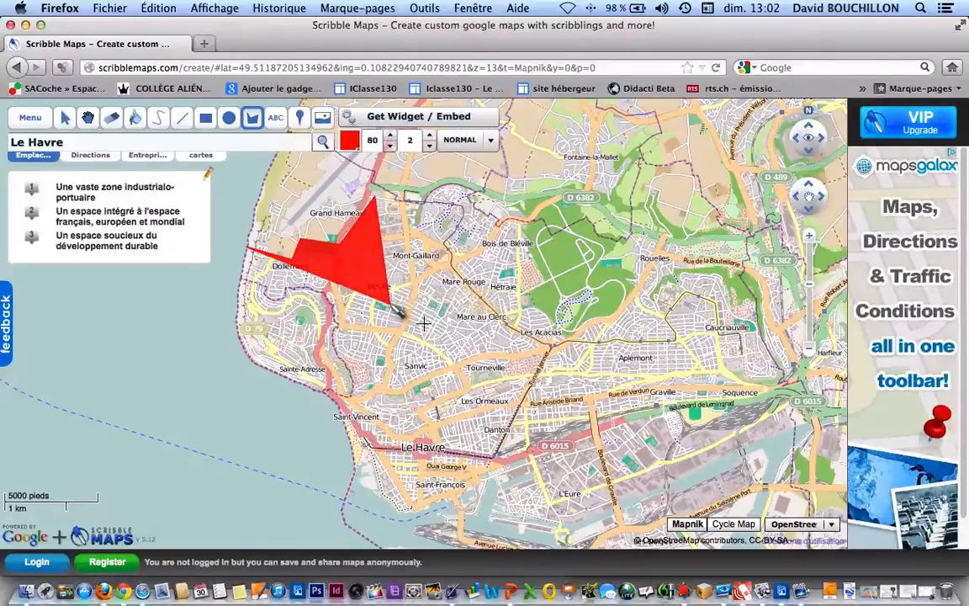
{"action": "left_click", "coordinate": [113, 119]}
{"action": "left_click", "coordinate": [345, 267]}
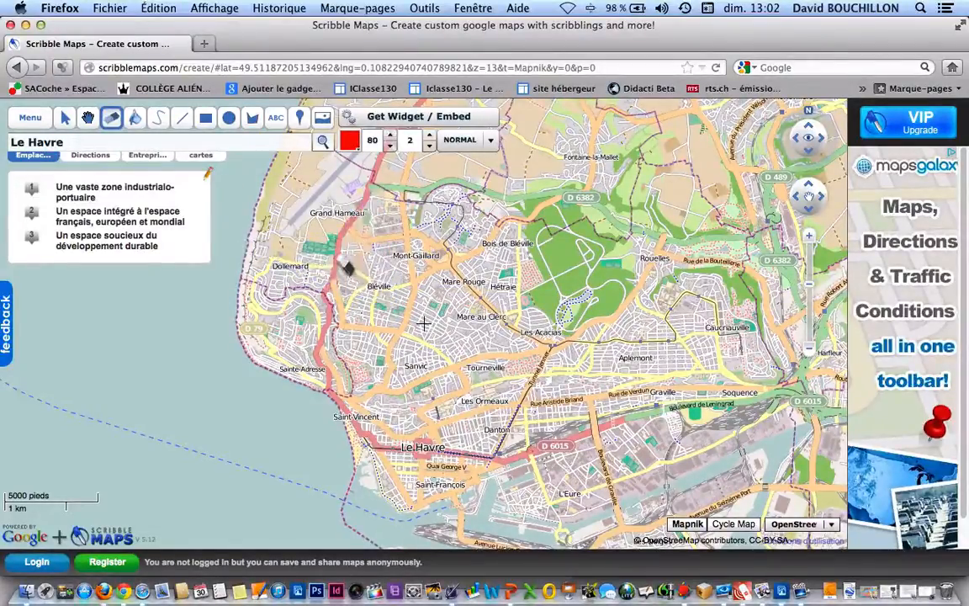
Step: Set the polygon colour to pink FF99FF with a thinner outline
{"action": "left_click", "coordinate": [254, 120]}
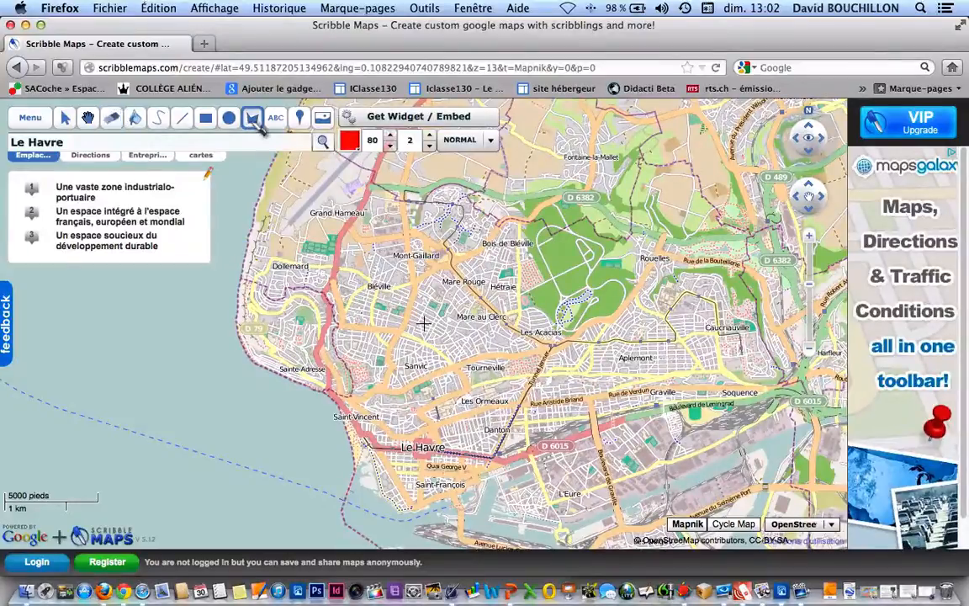
{"action": "left_click", "coordinate": [350, 143]}
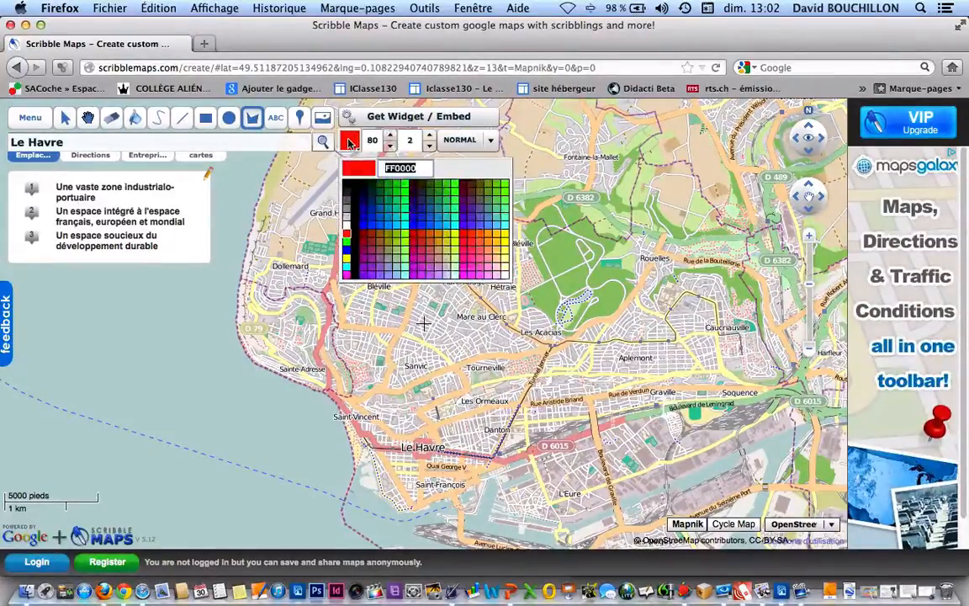
{"action": "left_click", "coordinate": [490, 277]}
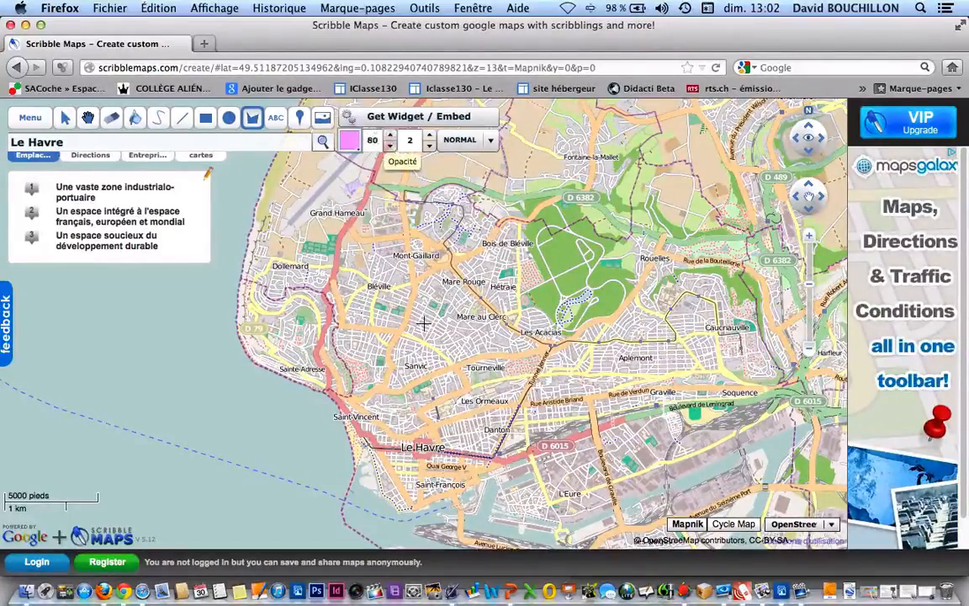
{"action": "left_click", "coordinate": [430, 145]}
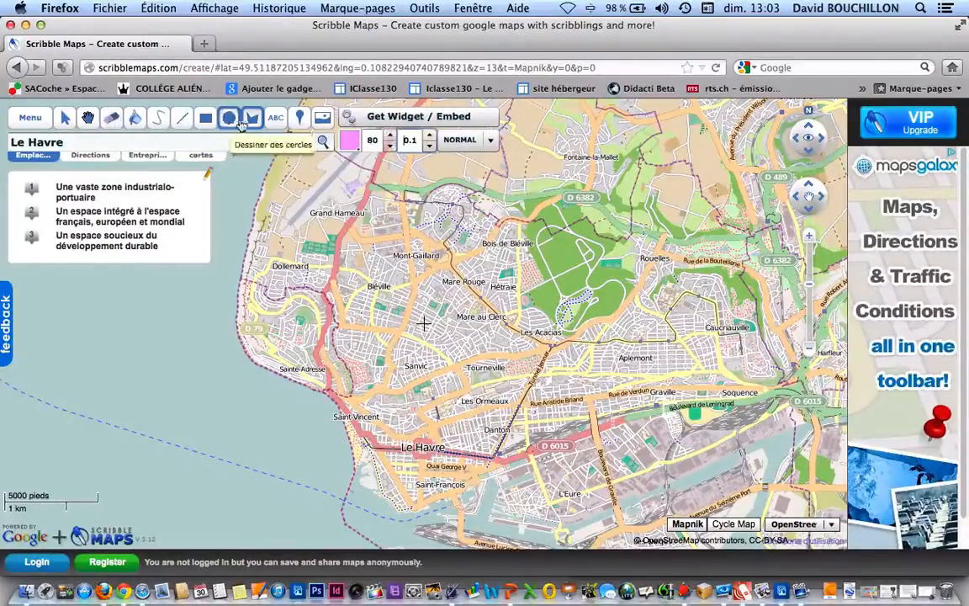
Step: Start the polygon on the Dollemard coast and trace the northern edge to Les Acacias
{"action": "left_click", "coordinate": [252, 118]}
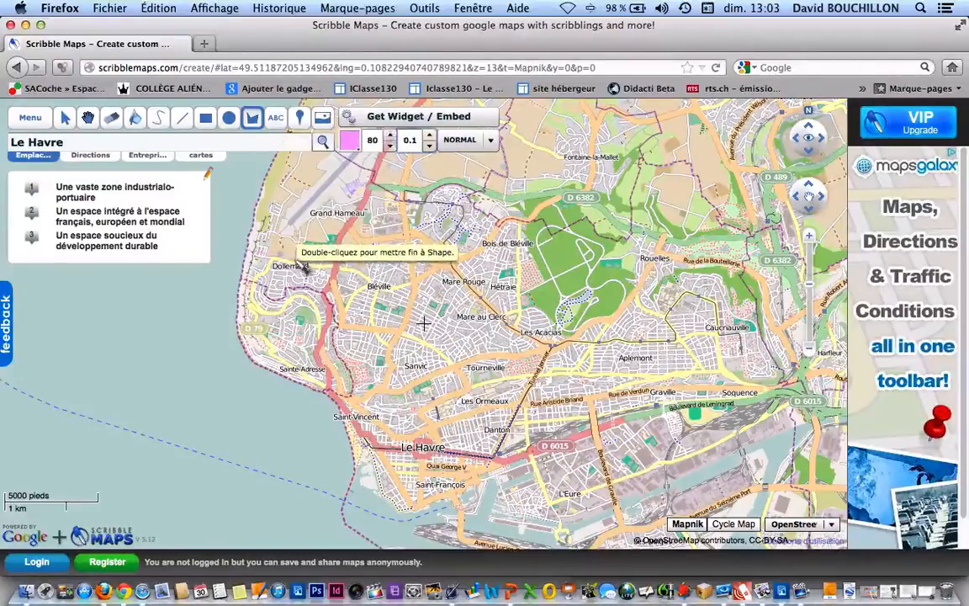
{"action": "left_click", "coordinate": [249, 251]}
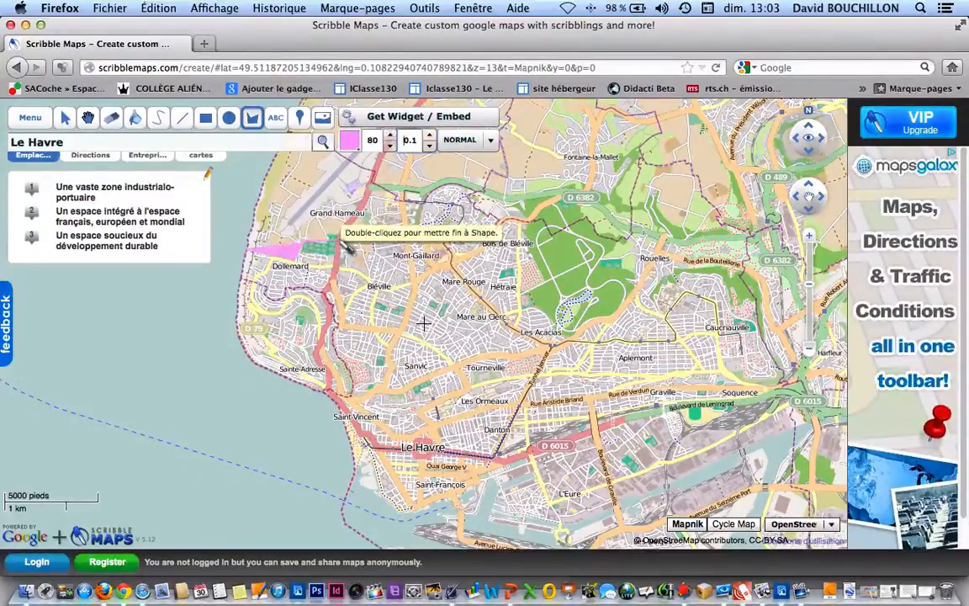
{"action": "left_click", "coordinate": [340, 241]}
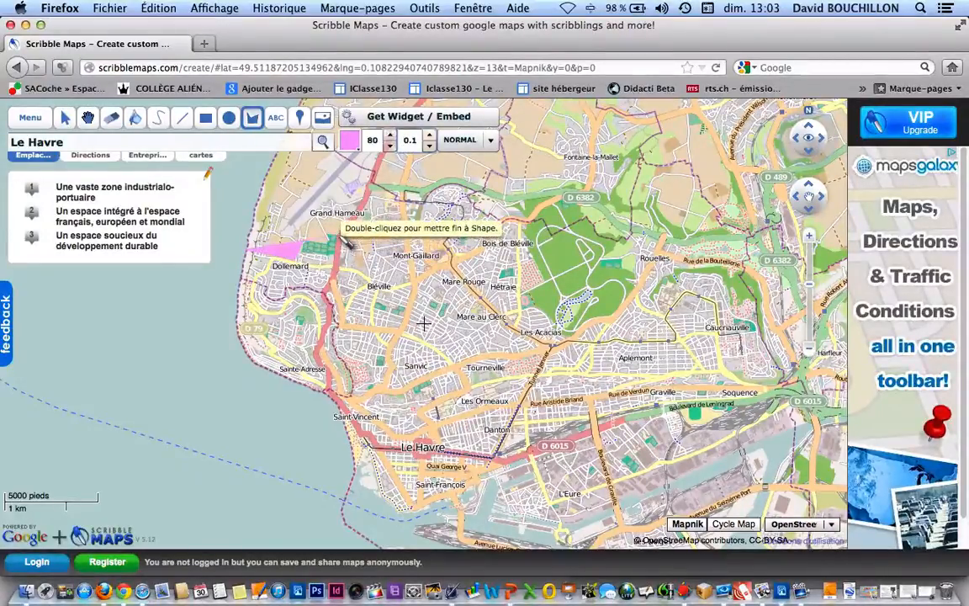
{"action": "left_click", "coordinate": [366, 199]}
{"action": "left_click", "coordinate": [454, 187]}
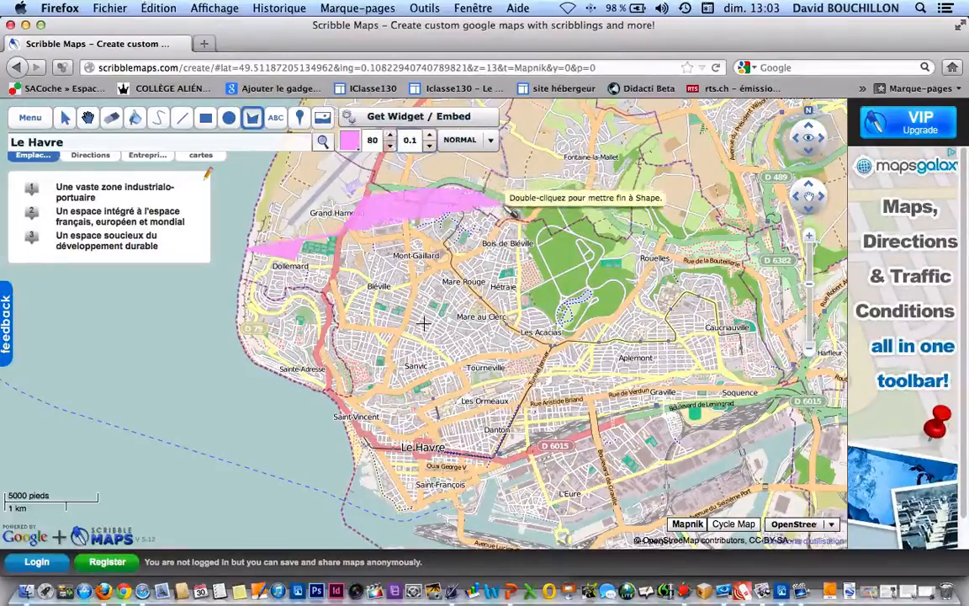
{"action": "left_click", "coordinate": [513, 206]}
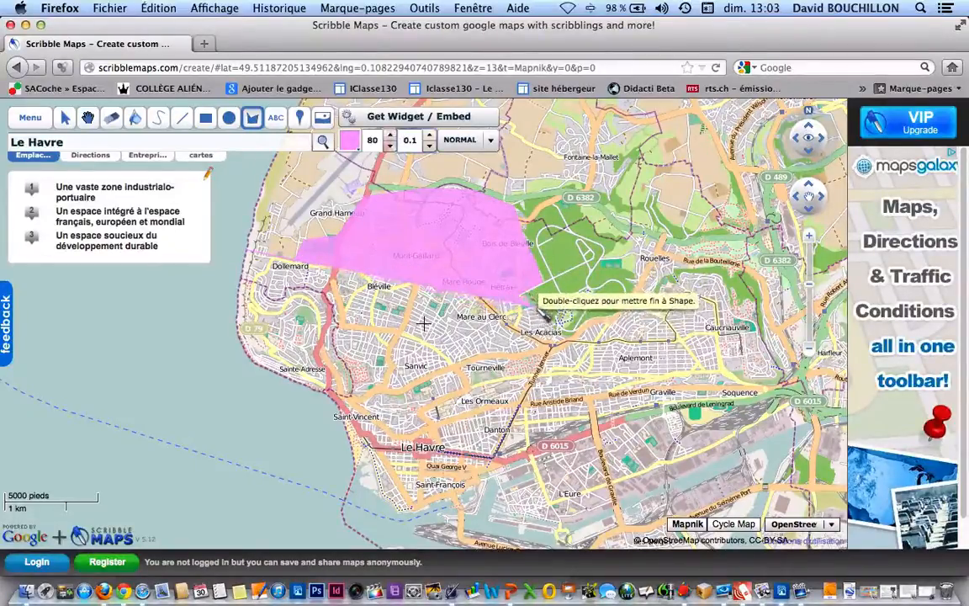
{"action": "left_click", "coordinate": [545, 313]}
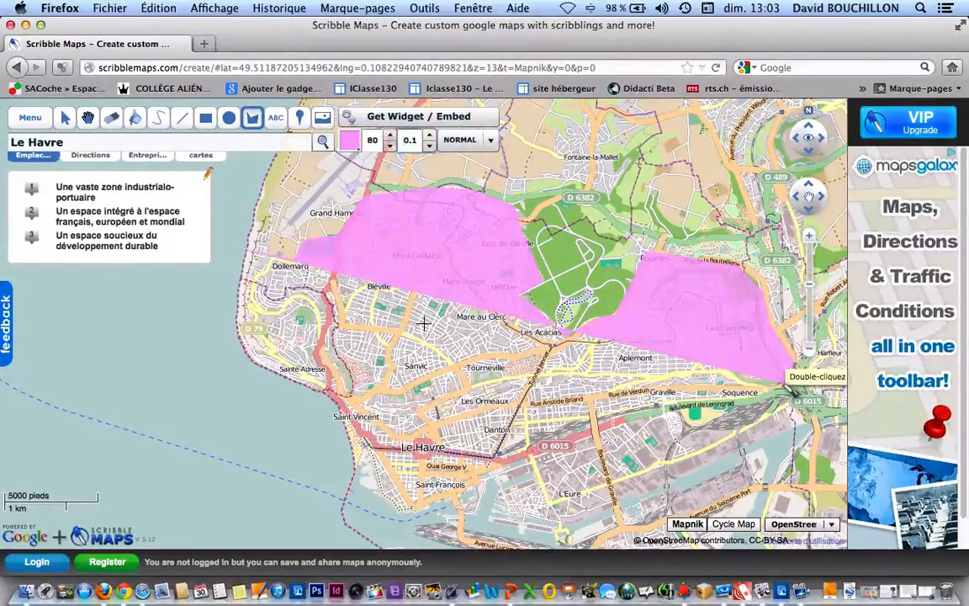
Step: Extend the polygon east to Soquence, return along the southern coast, and close it near Sainte-Adresse
{"action": "left_click", "coordinate": [786, 374]}
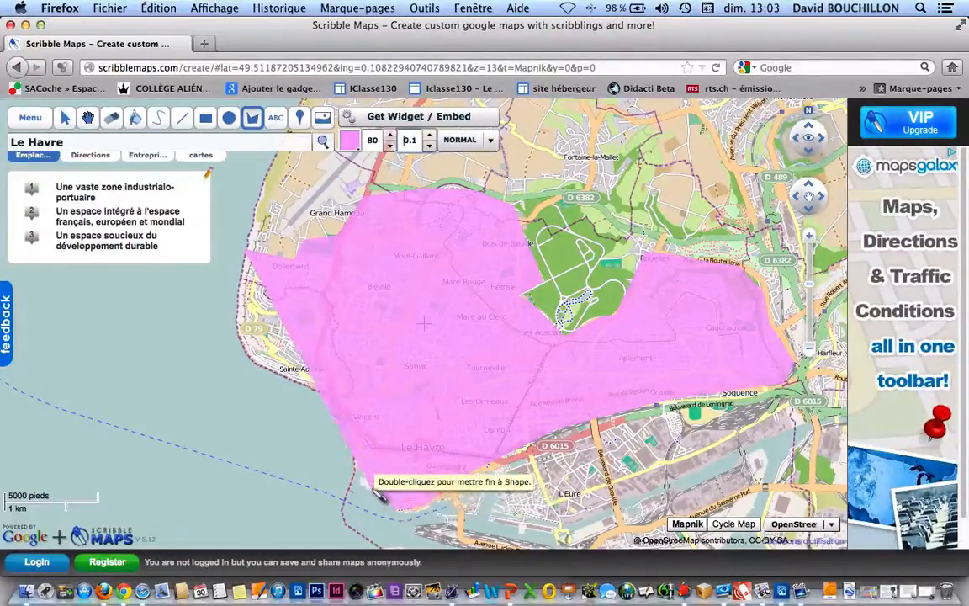
{"action": "left_click", "coordinate": [360, 480]}
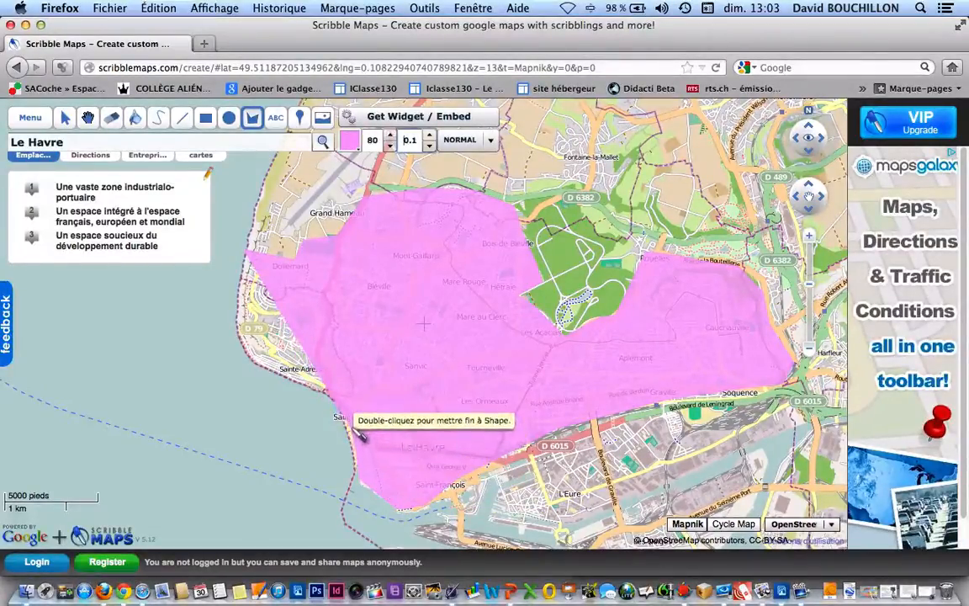
{"action": "left_click", "coordinate": [350, 427]}
{"action": "left_click", "coordinate": [326, 390]}
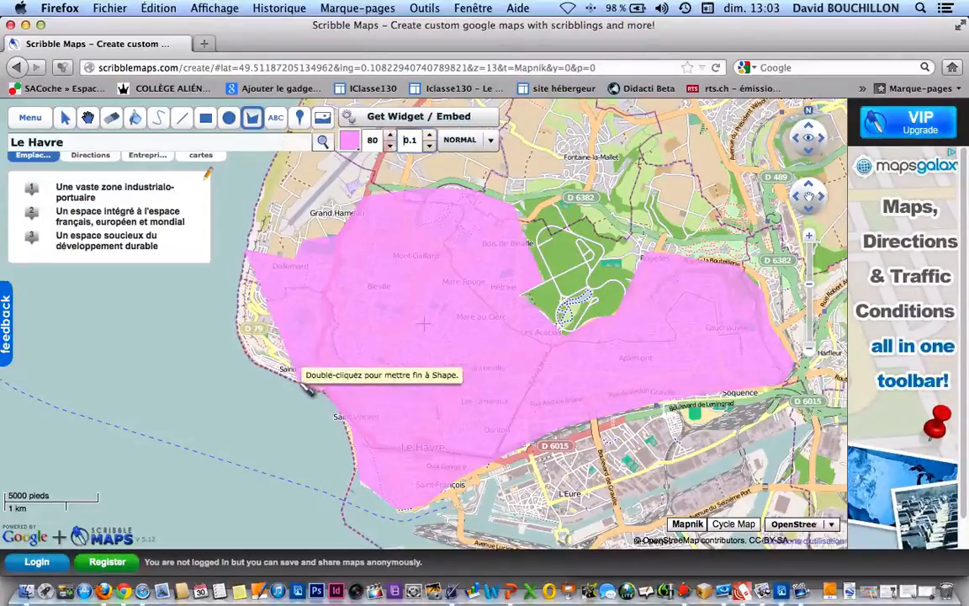
{"action": "left_click", "coordinate": [262, 369]}
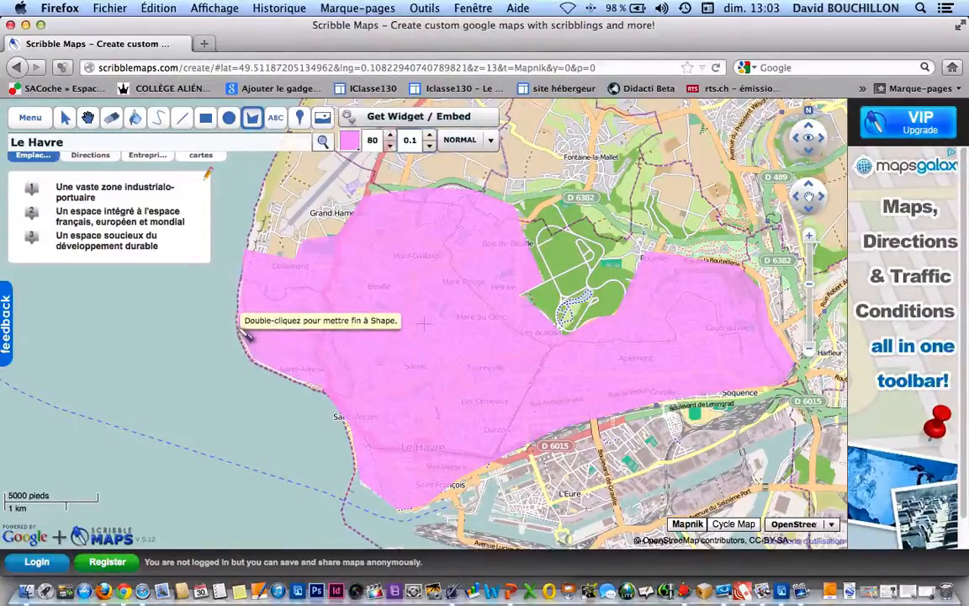
{"action": "double_click", "coordinate": [240, 290]}
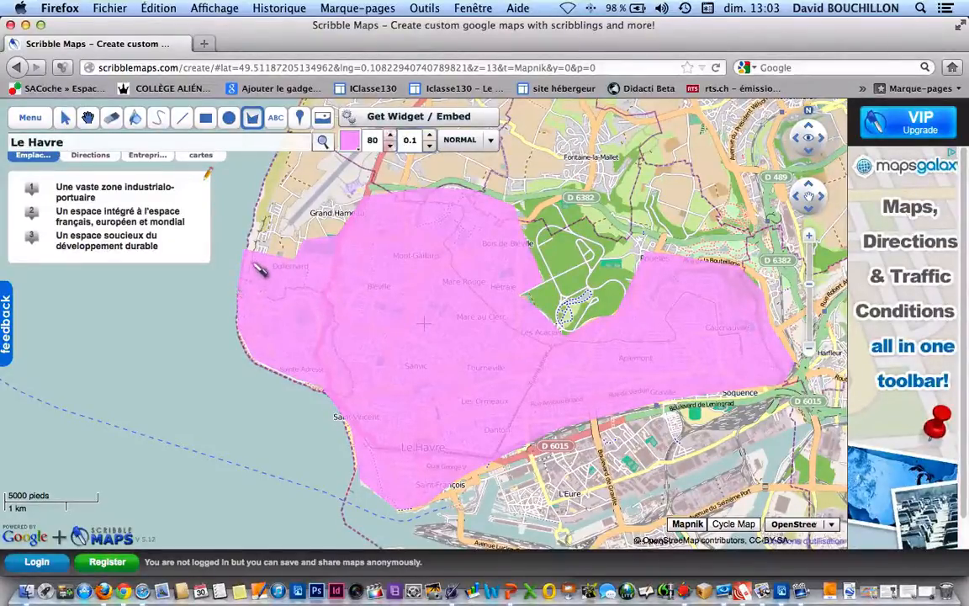
Step: Create a polygon legend entry with pink fill and black outline
{"action": "left_click", "coordinate": [210, 177]}
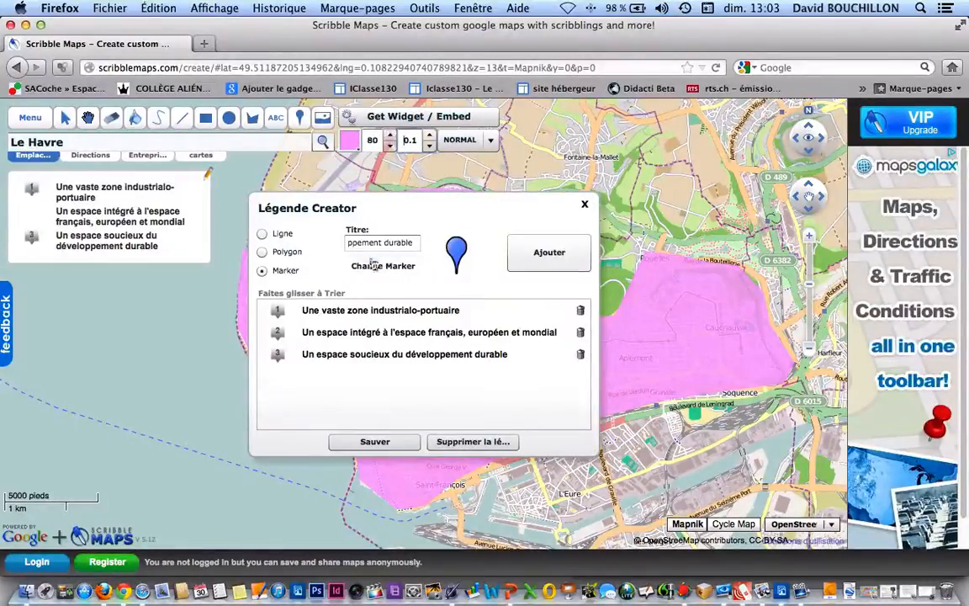
{"action": "left_click", "coordinate": [262, 253]}
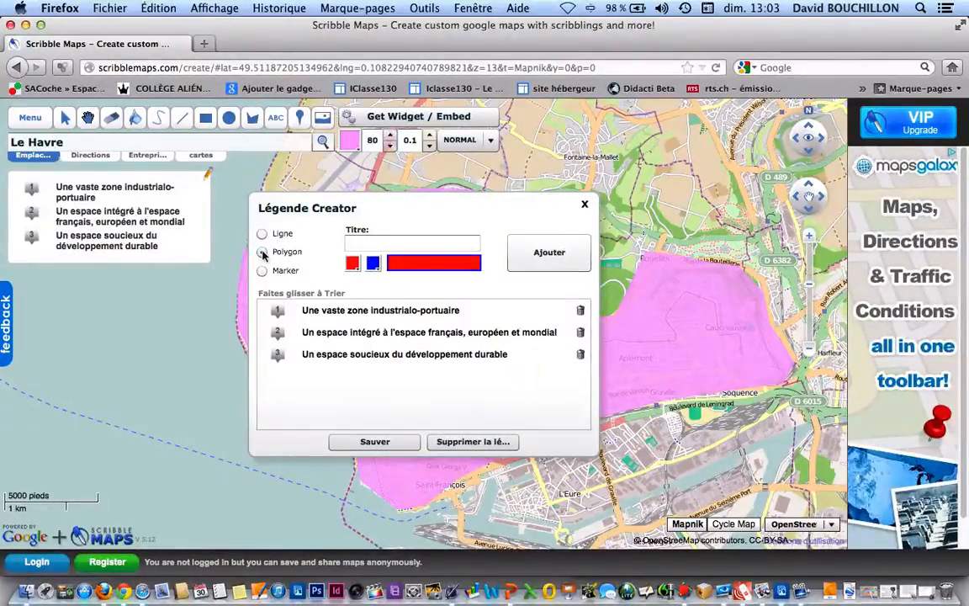
{"action": "left_click", "coordinate": [375, 266]}
{"action": "left_click", "coordinate": [371, 278]}
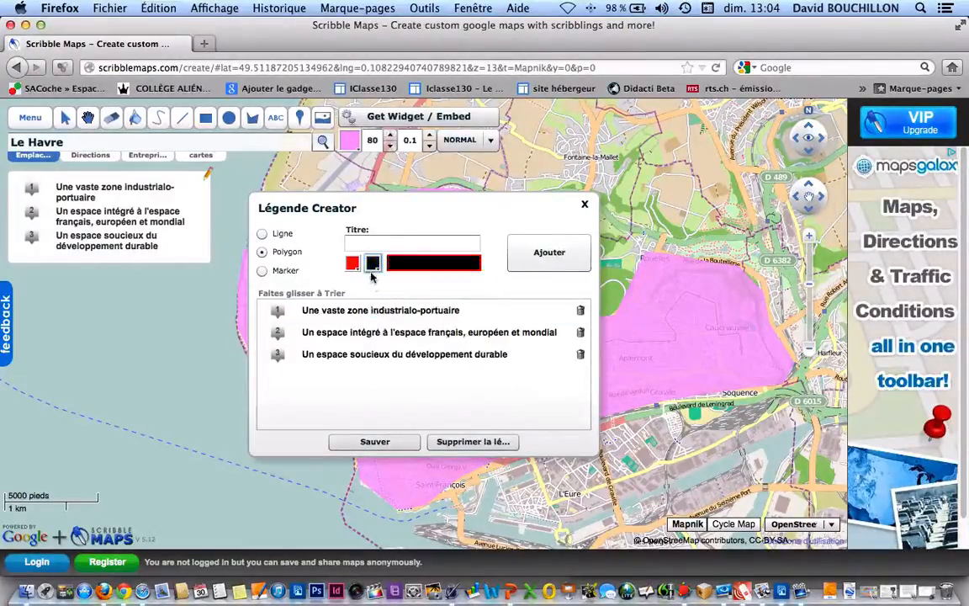
{"action": "left_click", "coordinate": [373, 263]}
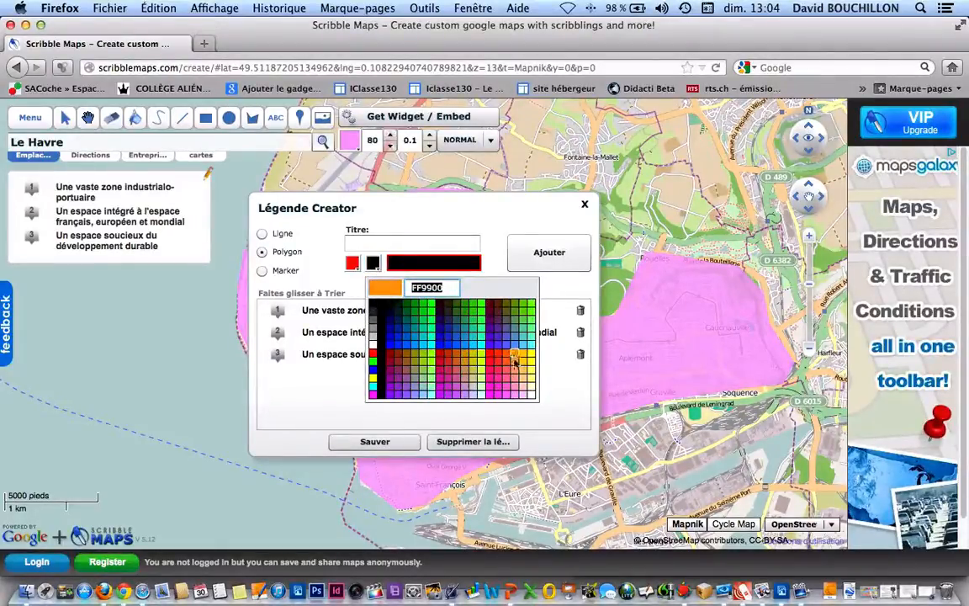
{"action": "left_click", "coordinate": [516, 398]}
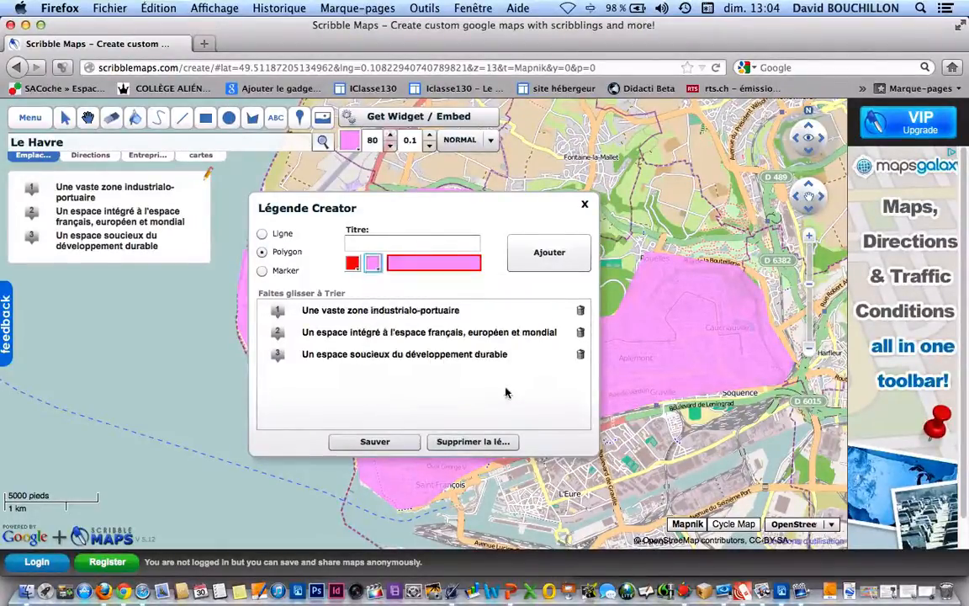
{"action": "left_click", "coordinate": [353, 264]}
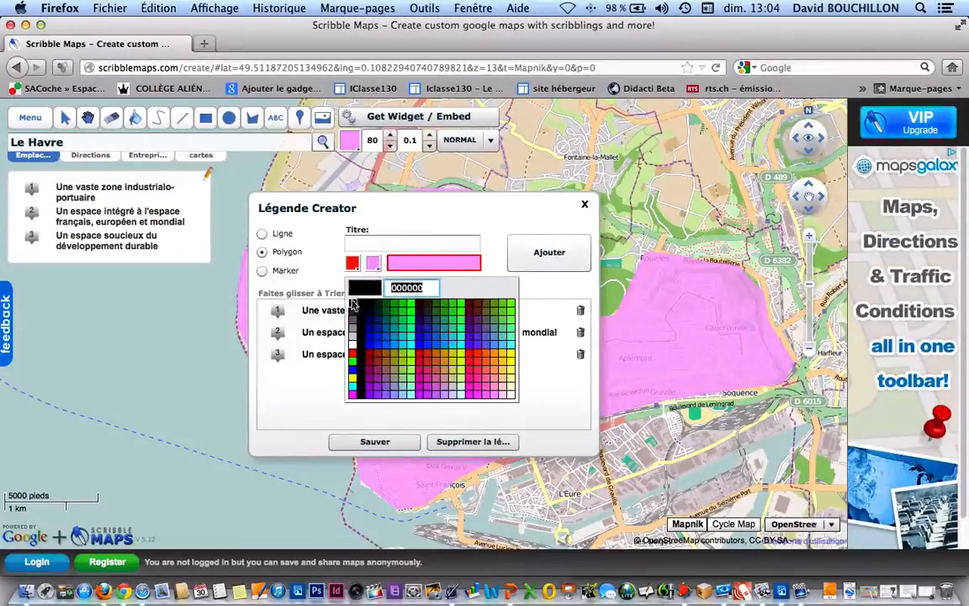
{"action": "left_click", "coordinate": [367, 307]}
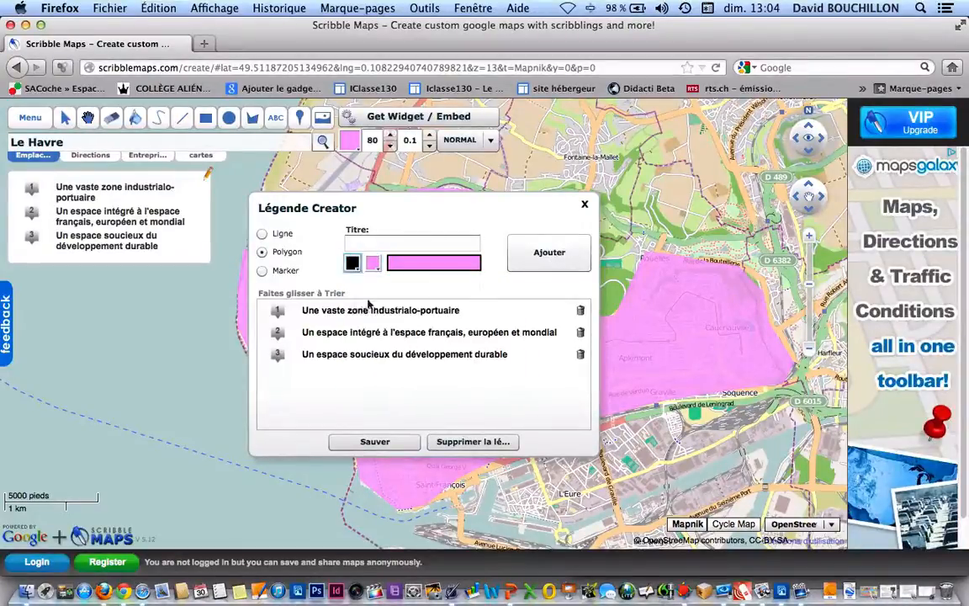
Step: Title the entry 'Espace urbanisé du Havre', add it, and drag it to second place
{"action": "left_click", "coordinate": [404, 244]}
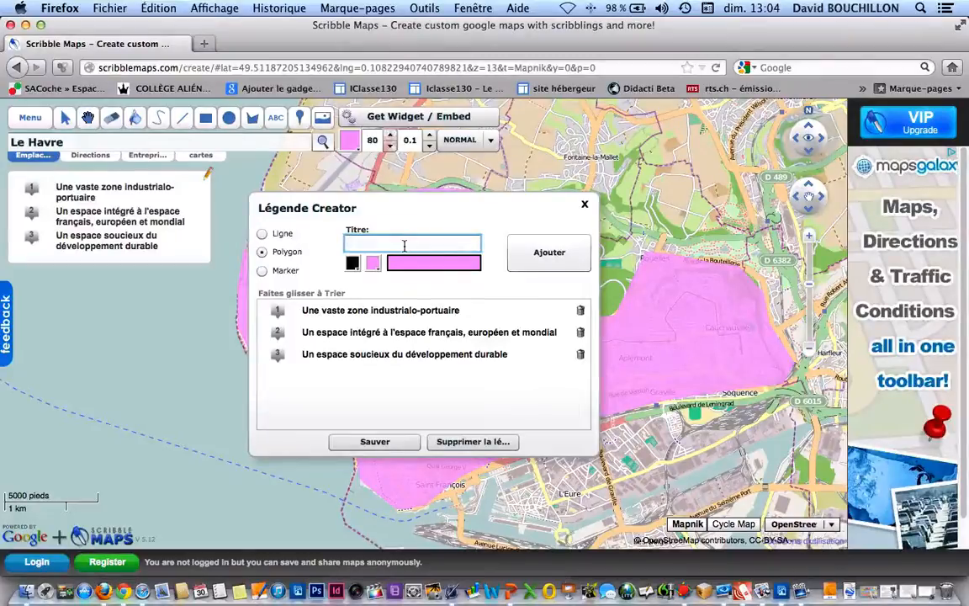
{"action": "type", "text": "Espace urbainsé du Havre"}
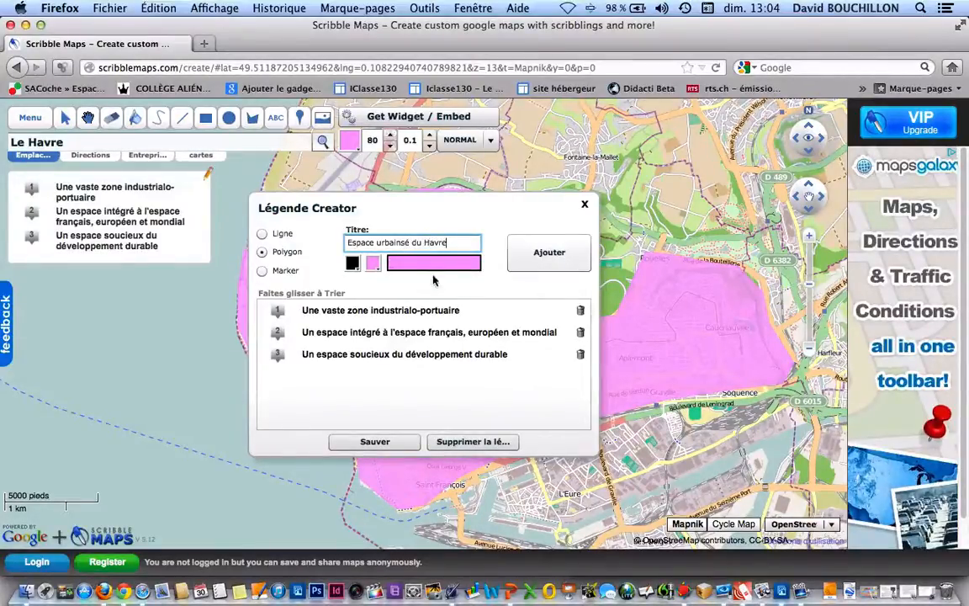
{"action": "left_click", "coordinate": [400, 243]}
{"action": "key", "text": "Delete"}
{"action": "key", "text": "Delete"}
{"action": "type", "text": "ni"}
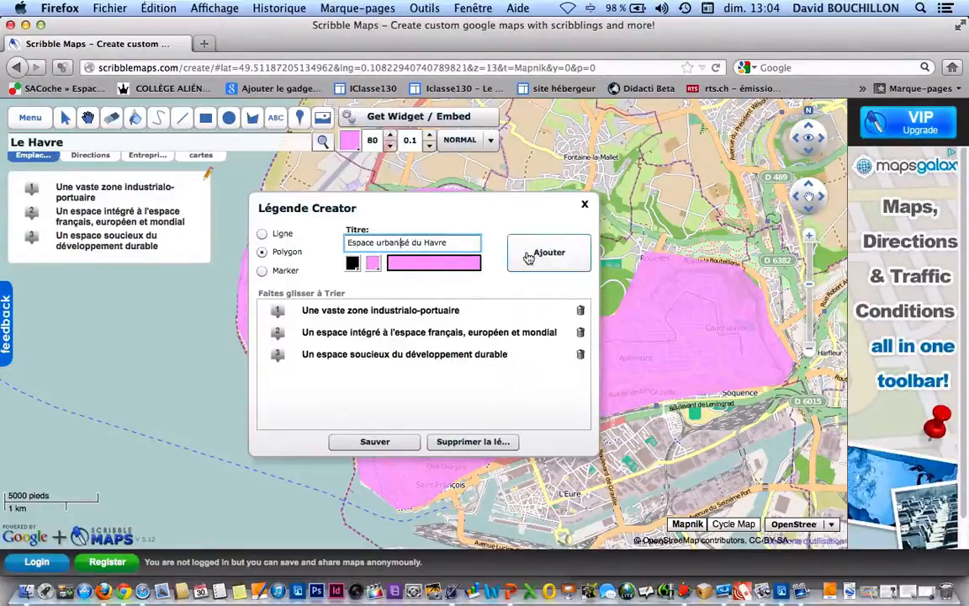
{"action": "left_click", "coordinate": [528, 257]}
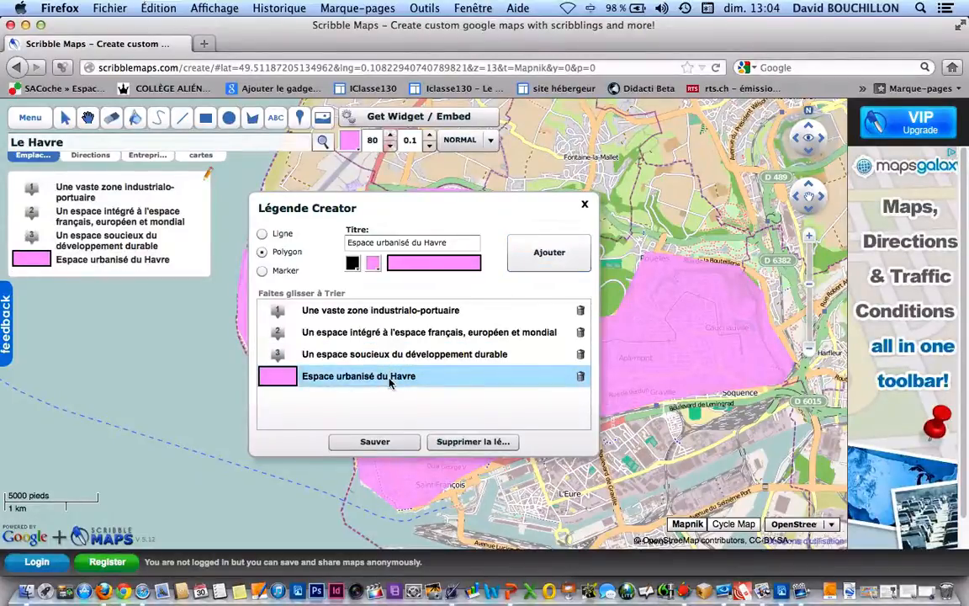
{"action": "left_click_drag", "start_coordinate": [389, 381], "coordinate": [390, 328]}
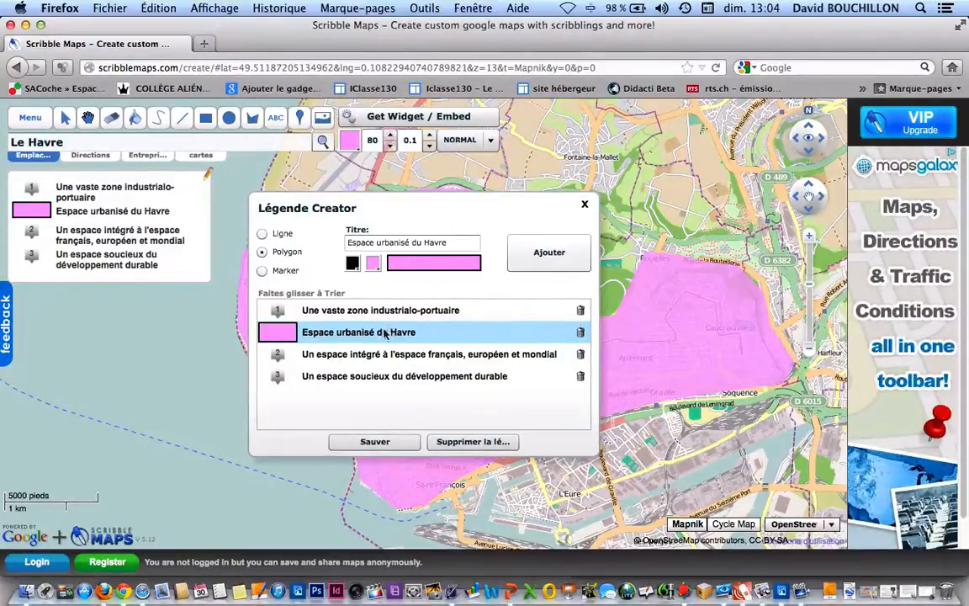
{"action": "mouse_move", "coordinate": [384, 339]}
{"action": "left_mouse_down"}
{"action": "mouse_move", "coordinate": [384, 394]}
{"action": "mouse_move", "coordinate": [383, 337]}
{"action": "left_mouse_up"}
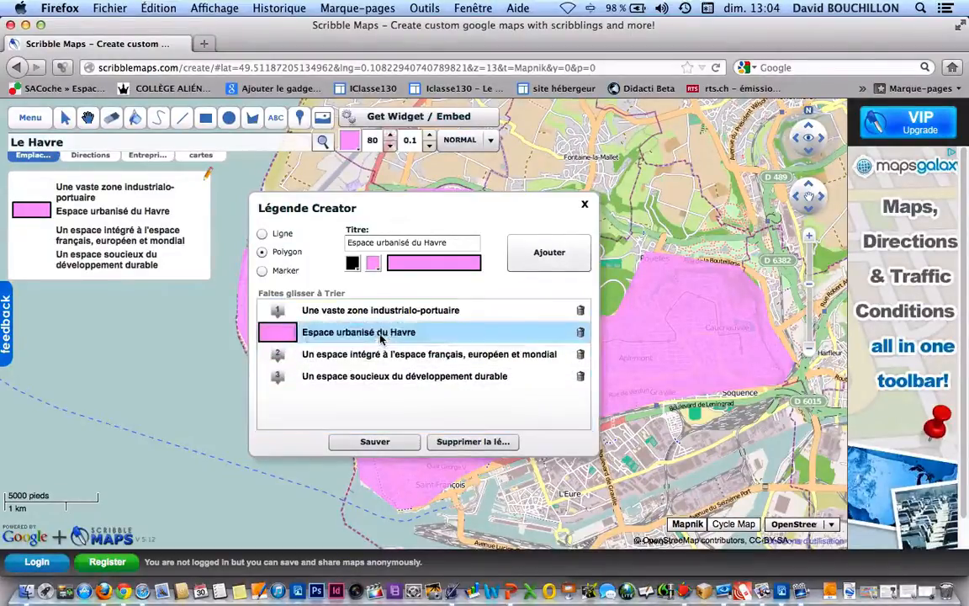
Step: Save the legend with the new entry and erase the stray line north of the polygon
{"action": "left_click", "coordinate": [375, 441]}
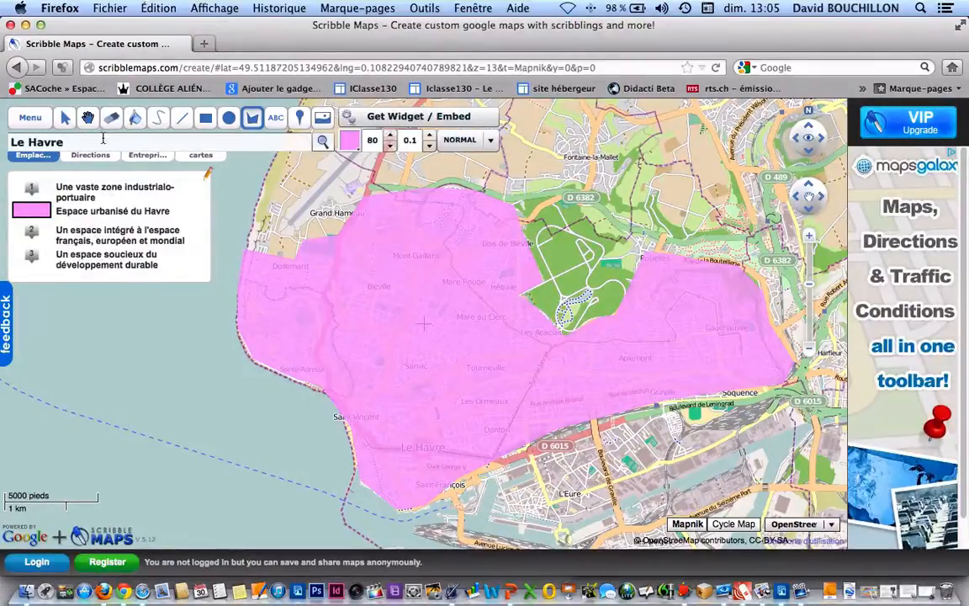
{"action": "left_click", "coordinate": [161, 118]}
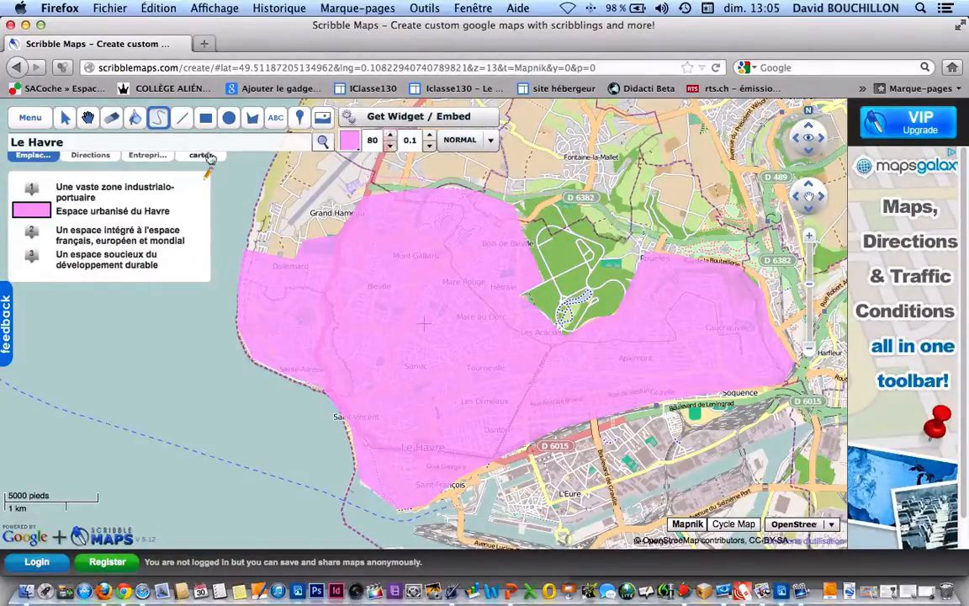
{"action": "left_click", "coordinate": [71, 124]}
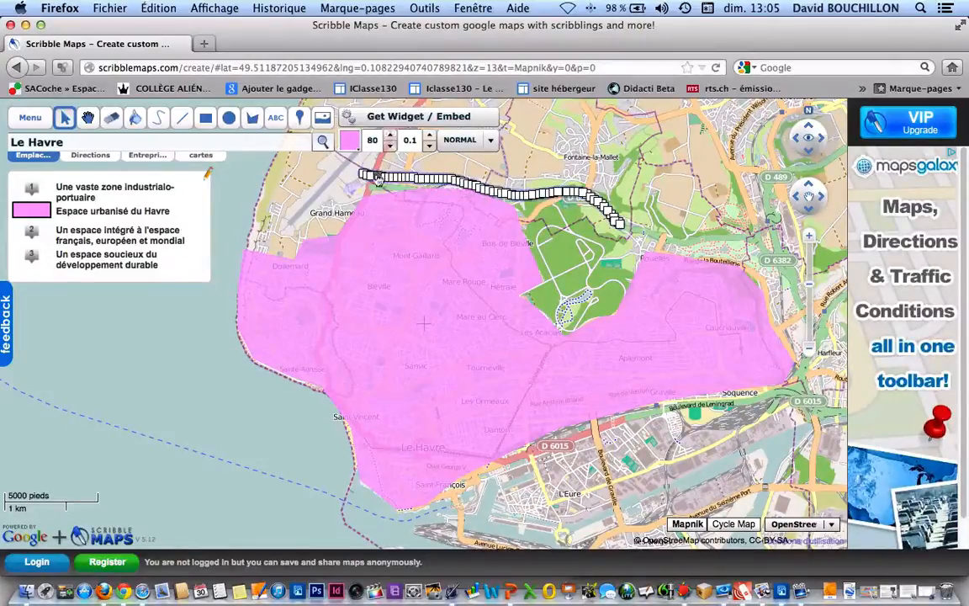
{"action": "scroll", "coordinate": [198, 124], "scroll_direction": "down", "scroll_amount": 1}
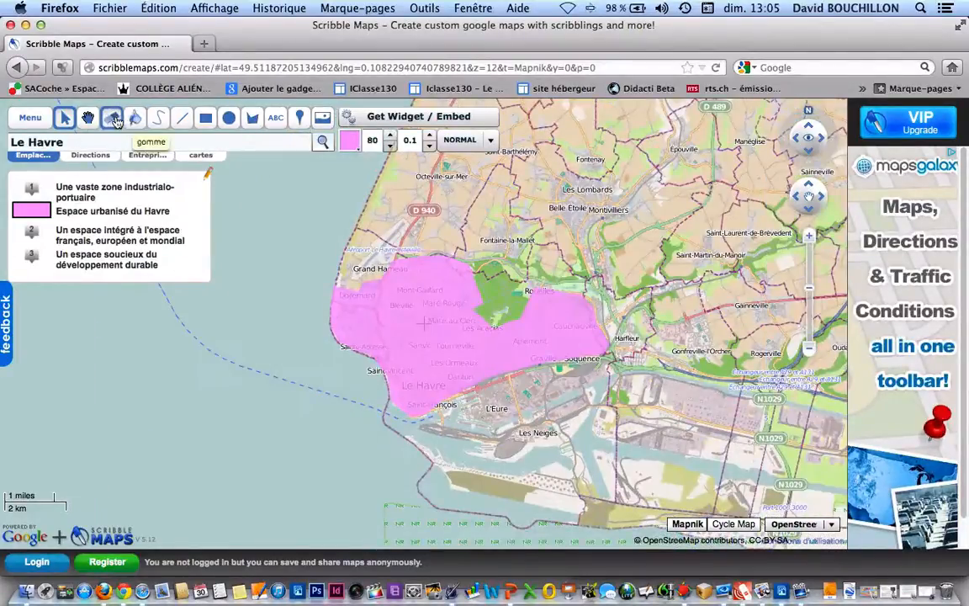
{"action": "left_click", "coordinate": [113, 121]}
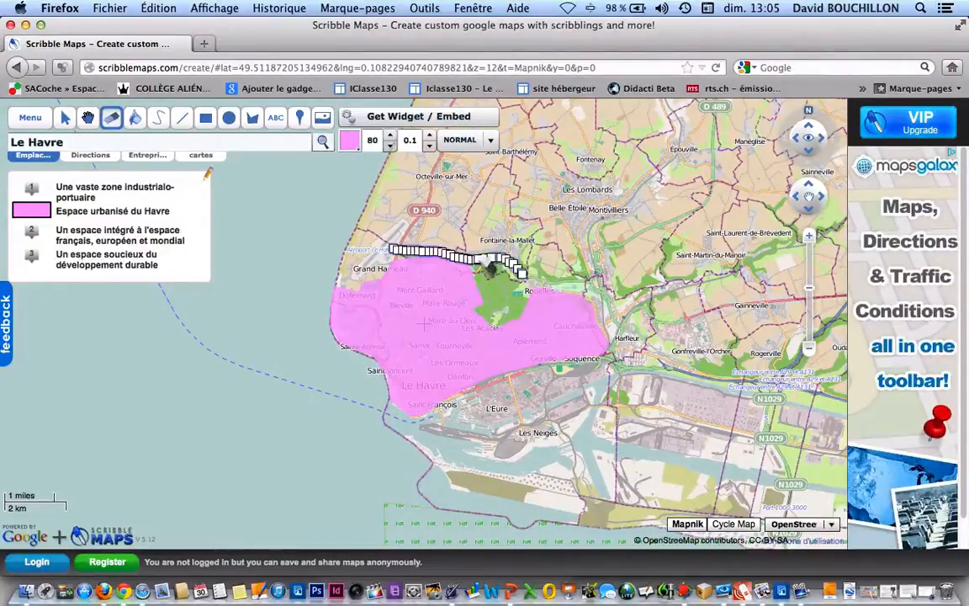
{"action": "left_click", "coordinate": [490, 266]}
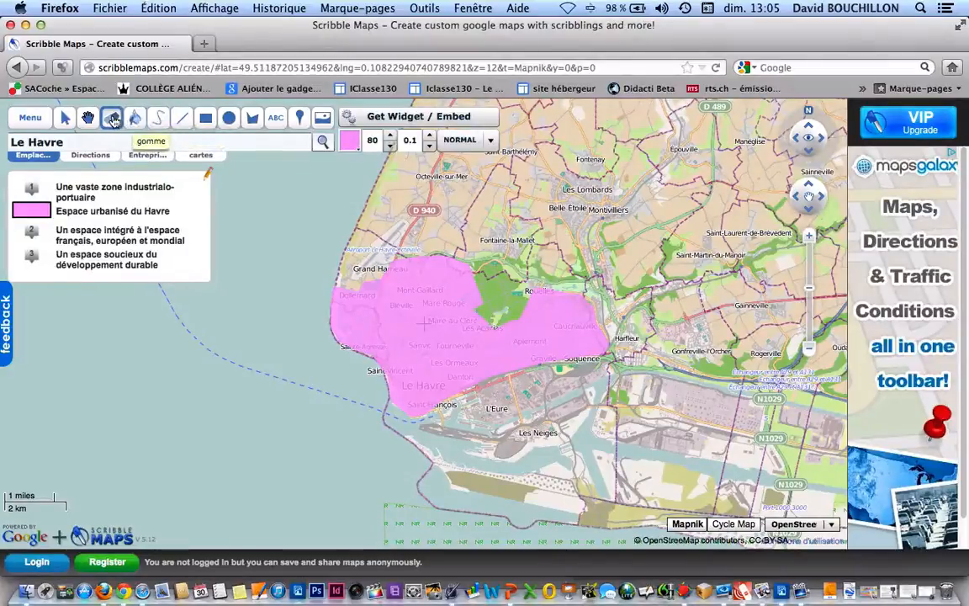
{"action": "left_click", "coordinate": [182, 118]}
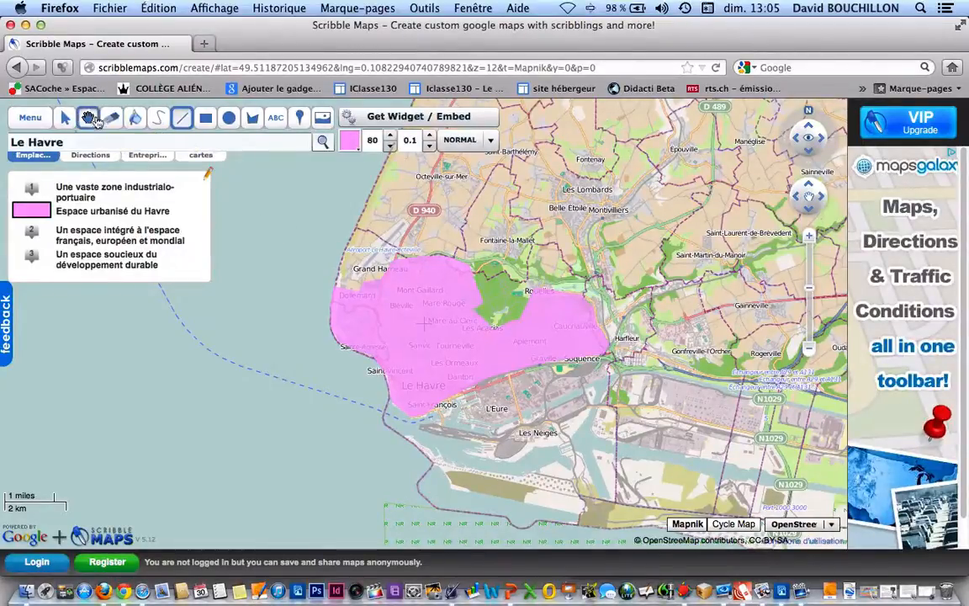
Step: With the map panned east of Le Havre, set the line style to red FF0000, thickness 4
{"action": "left_click", "coordinate": [88, 117]}
{"action": "left_click_drag", "start_coordinate": [711, 343], "coordinate": [349, 373]}
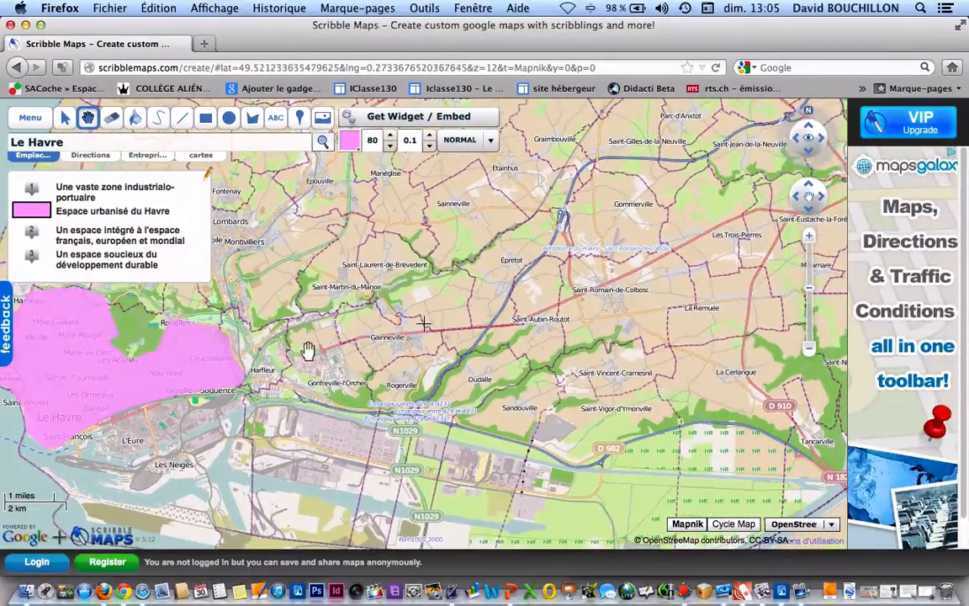
{"action": "left_click", "coordinate": [179, 128]}
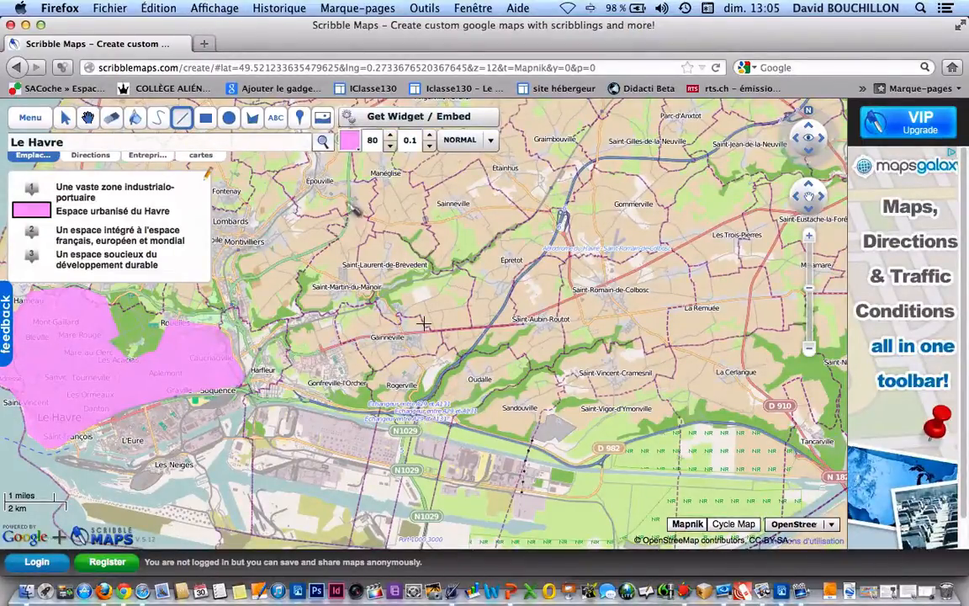
{"action": "left_click", "coordinate": [352, 143]}
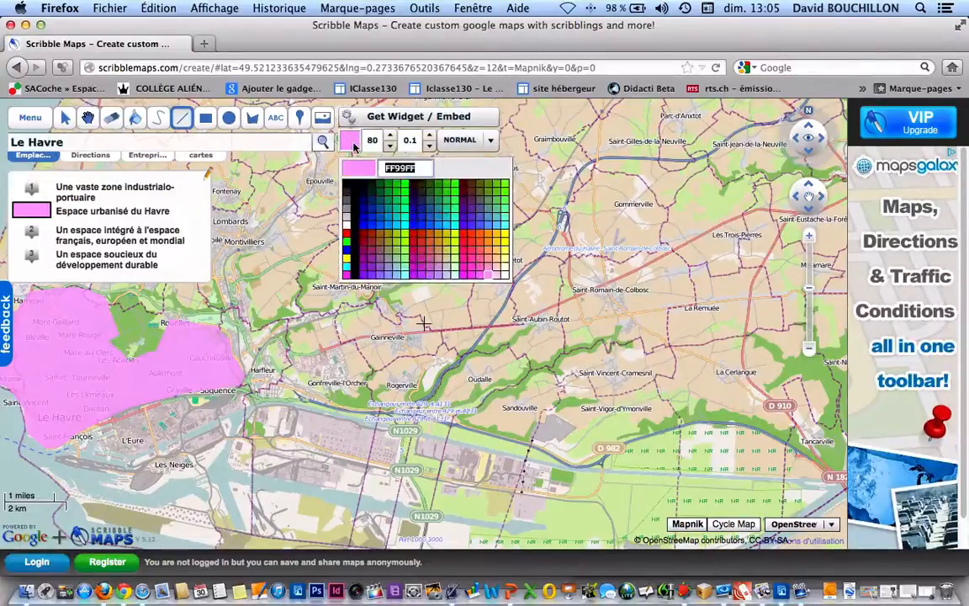
{"action": "left_click", "coordinate": [350, 236]}
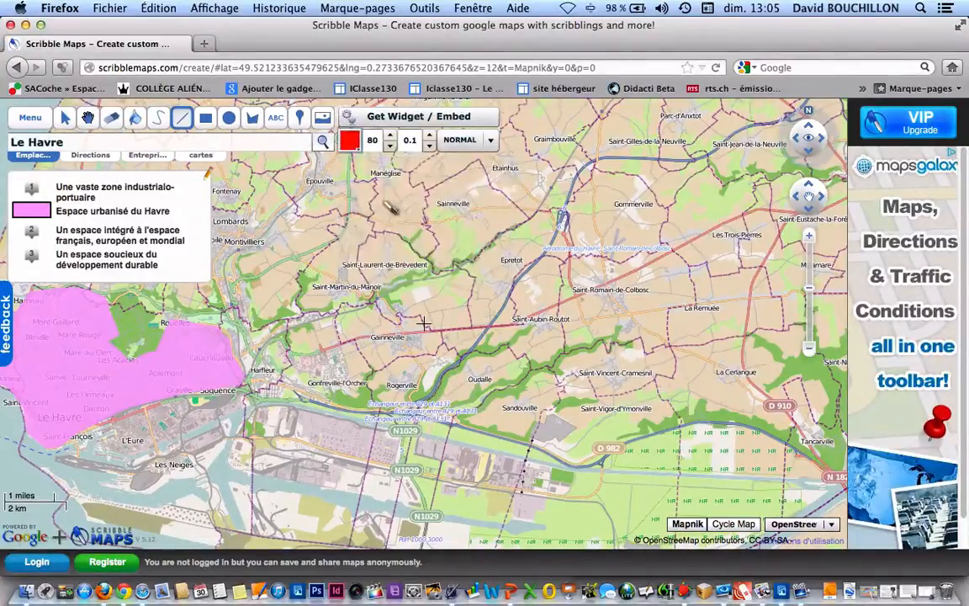
{"action": "left_click", "coordinate": [428, 135]}
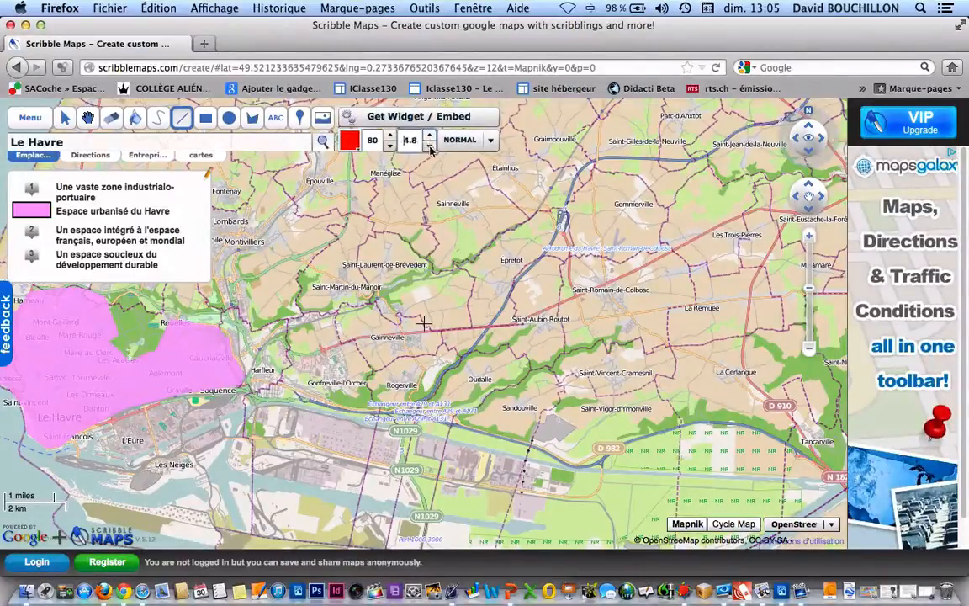
{"action": "left_click", "coordinate": [430, 147]}
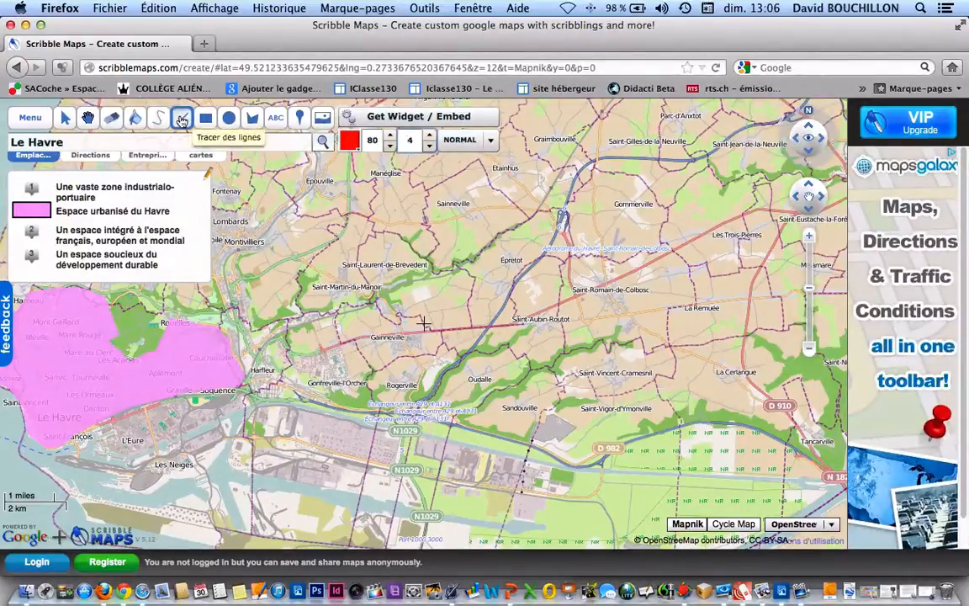
Step: Draw a straight red line from the Rogerville interchange northeast toward Étainhus and select it
{"action": "left_click", "coordinate": [181, 120]}
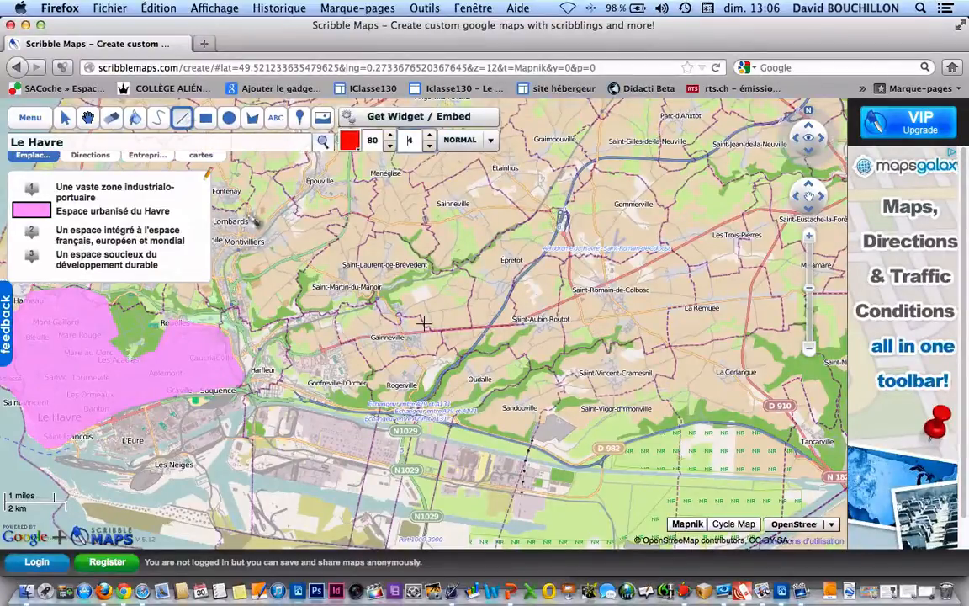
{"action": "mouse_move", "coordinate": [410, 404]}
{"action": "left_mouse_down"}
{"action": "mouse_move", "coordinate": [439, 342]}
{"action": "mouse_move", "coordinate": [459, 260]}
{"action": "mouse_move", "coordinate": [586, 165]}
{"action": "left_mouse_up"}
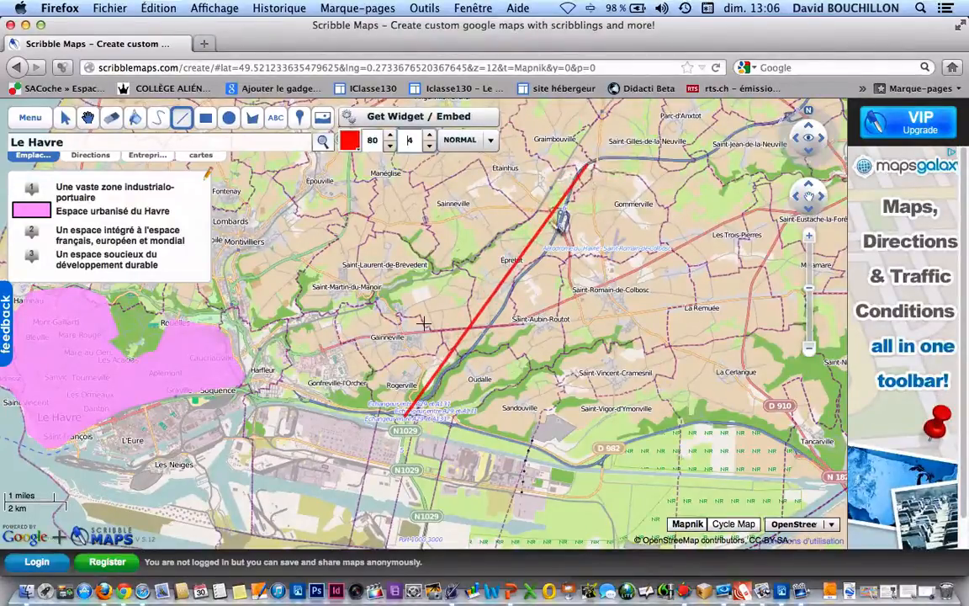
{"action": "left_click", "coordinate": [71, 123]}
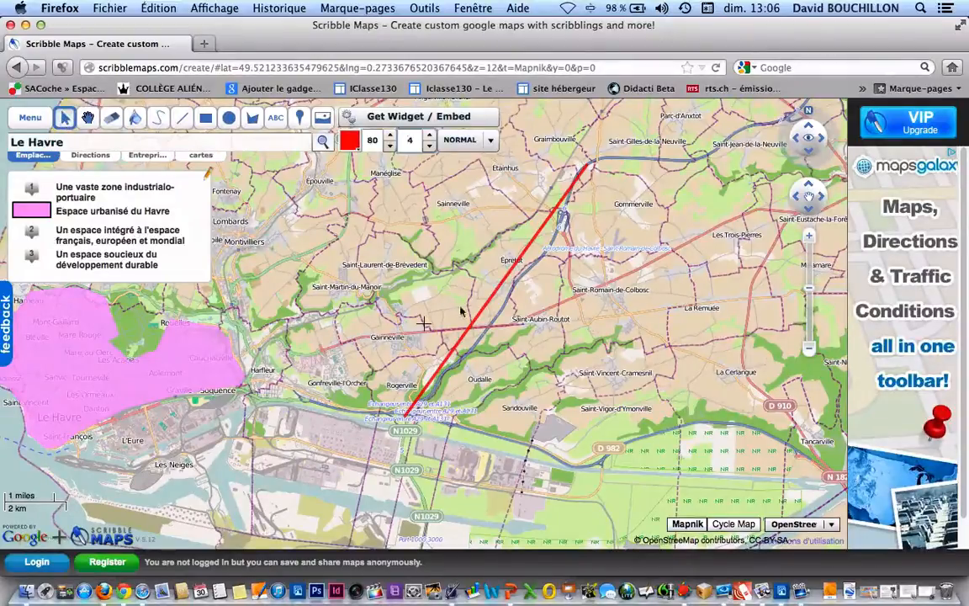
{"action": "left_click", "coordinate": [489, 308]}
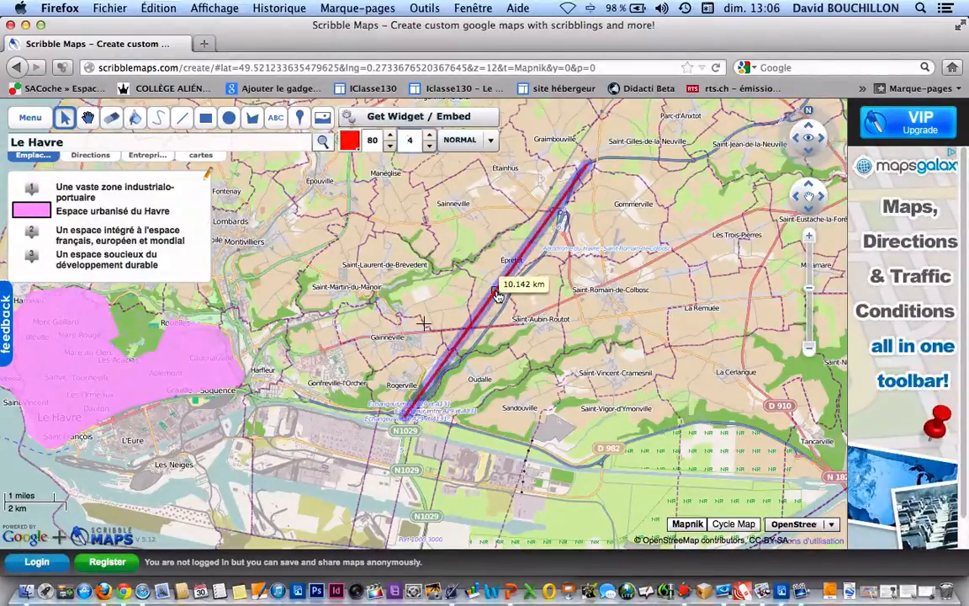
Step: Bend the red line's upper and lower sections onto the motorway past Épretot
{"action": "left_click_drag", "start_coordinate": [498, 295], "coordinate": [507, 305]}
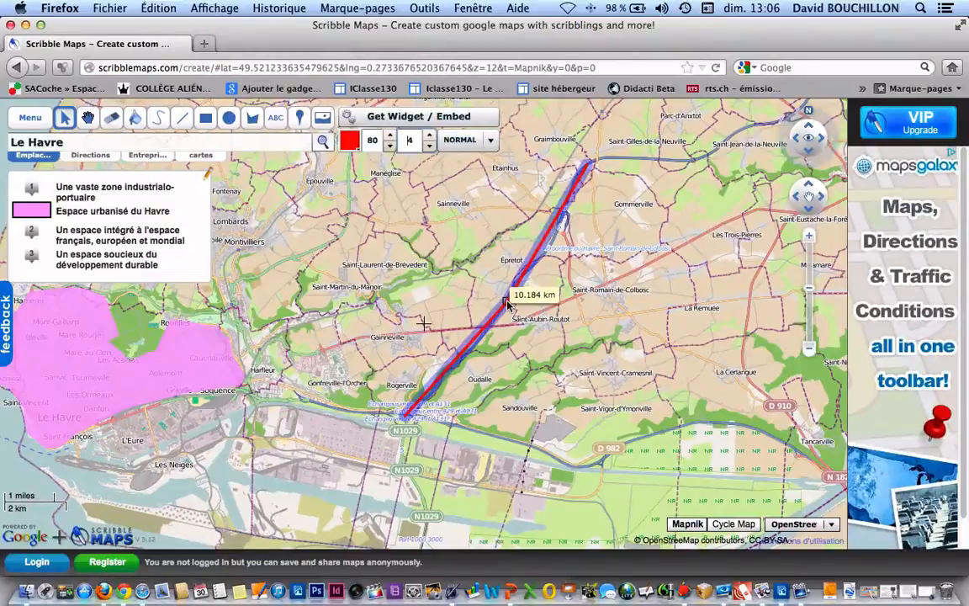
{"action": "left_click_drag", "start_coordinate": [550, 237], "coordinate": [558, 243]}
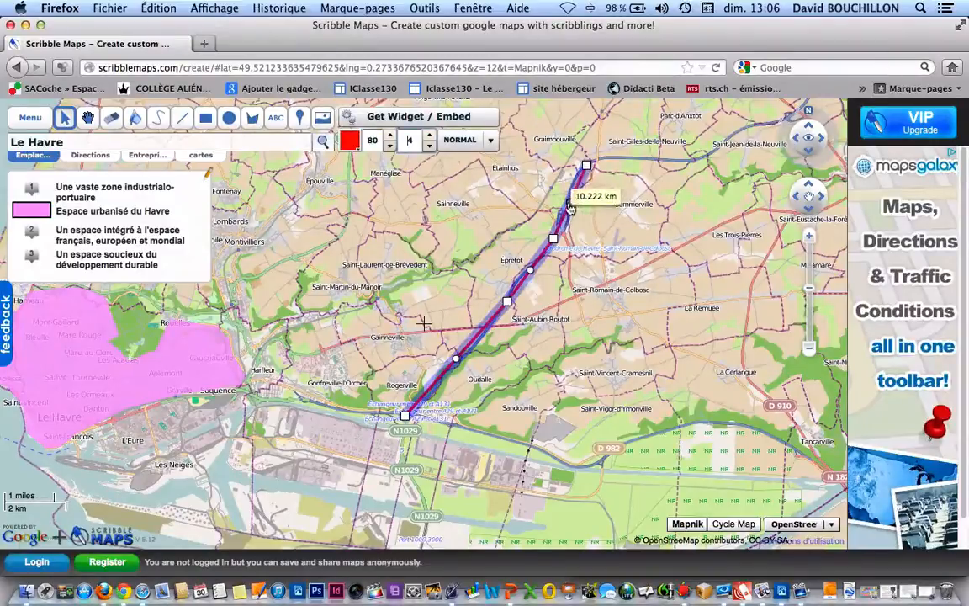
{"action": "left_click_drag", "start_coordinate": [572, 202], "coordinate": [577, 172]}
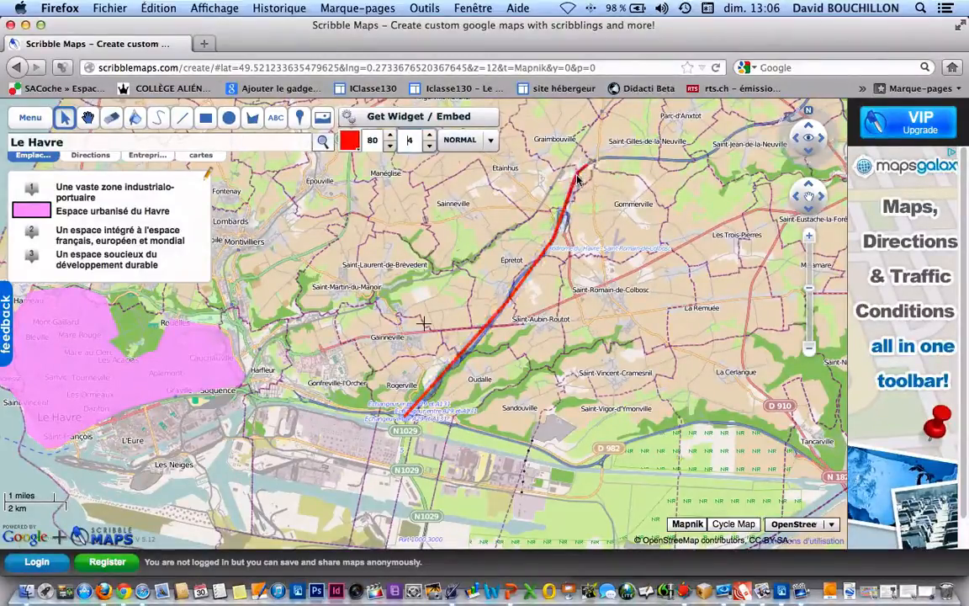
{"action": "left_click_drag", "start_coordinate": [456, 359], "coordinate": [470, 350]}
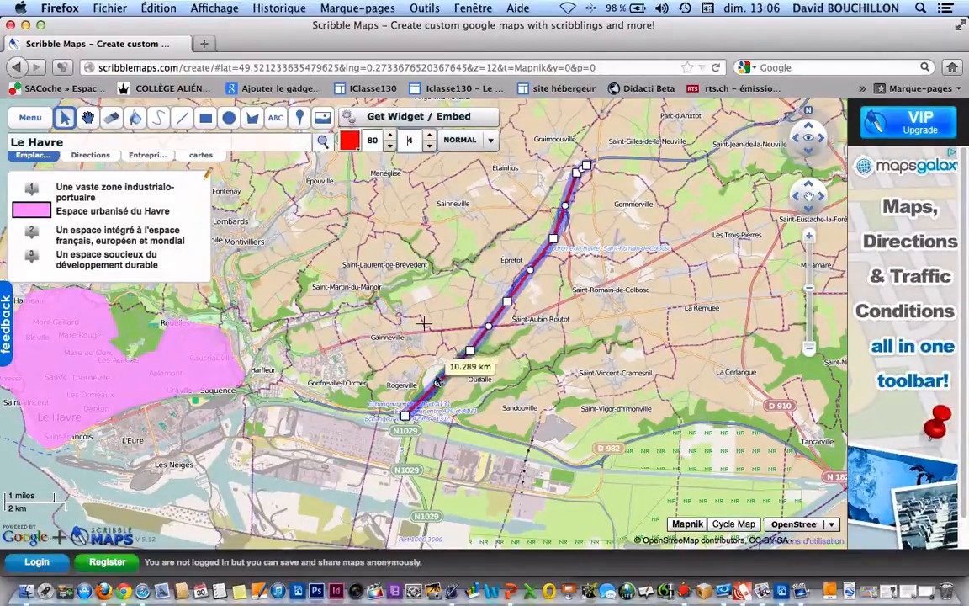
{"action": "left_click_drag", "start_coordinate": [437, 384], "coordinate": [421, 403]}
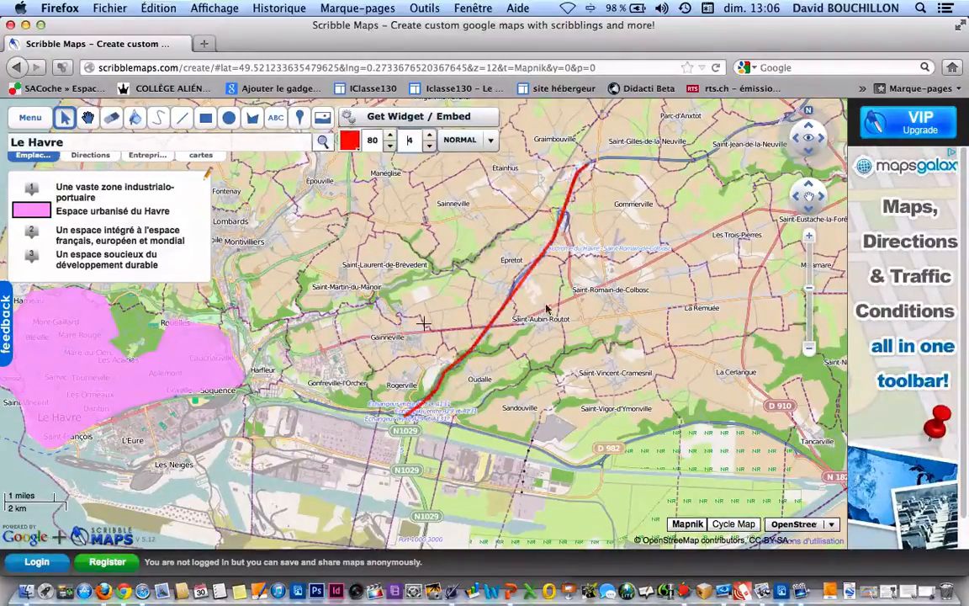
{"action": "mouse_move", "coordinate": [530, 270]}
{"action": "left_mouse_down"}
{"action": "mouse_move", "coordinate": [518, 279]}
{"action": "mouse_move", "coordinate": [533, 262]}
{"action": "mouse_move", "coordinate": [538, 269]}
{"action": "left_mouse_up"}
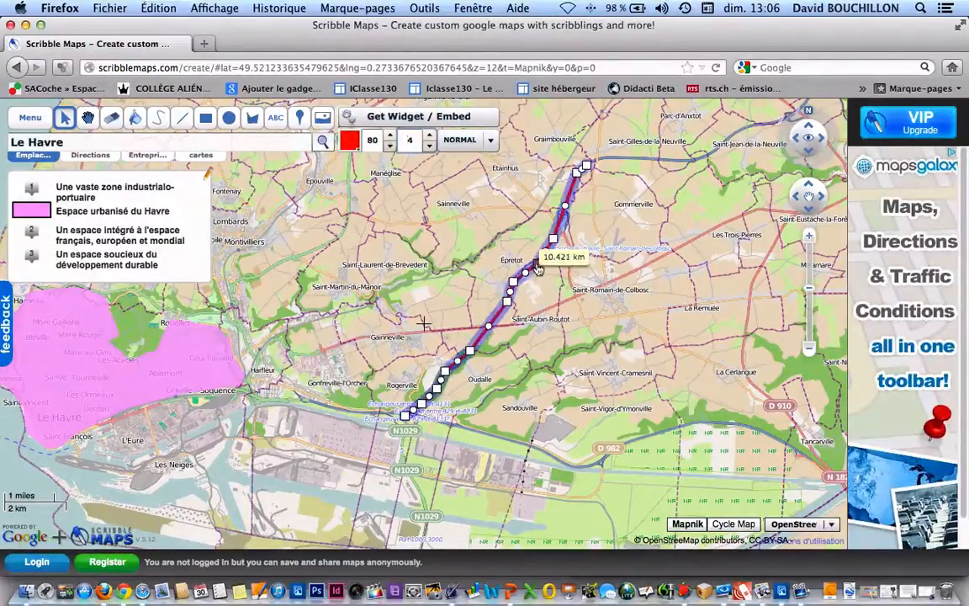
{"action": "left_click", "coordinate": [542, 334]}
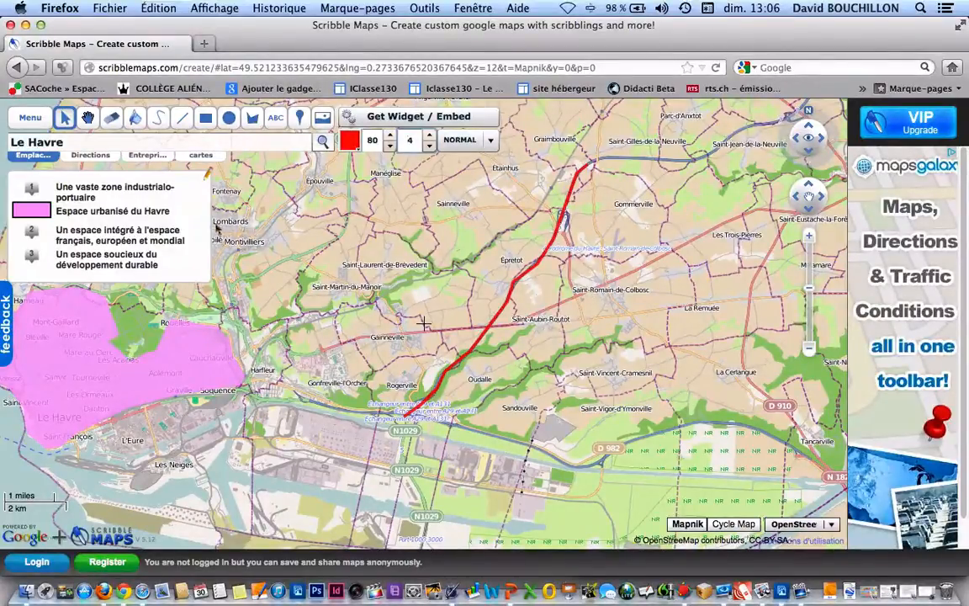
{"action": "left_click", "coordinate": [208, 174]}
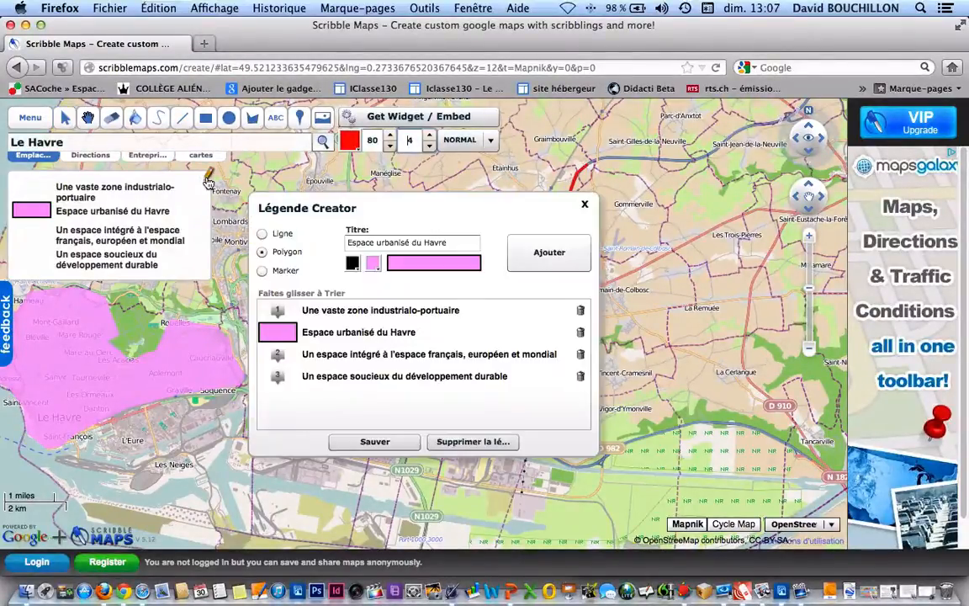
Step: Make a new line-type legend entry in red with a plain solid style
{"action": "left_click", "coordinate": [262, 234]}
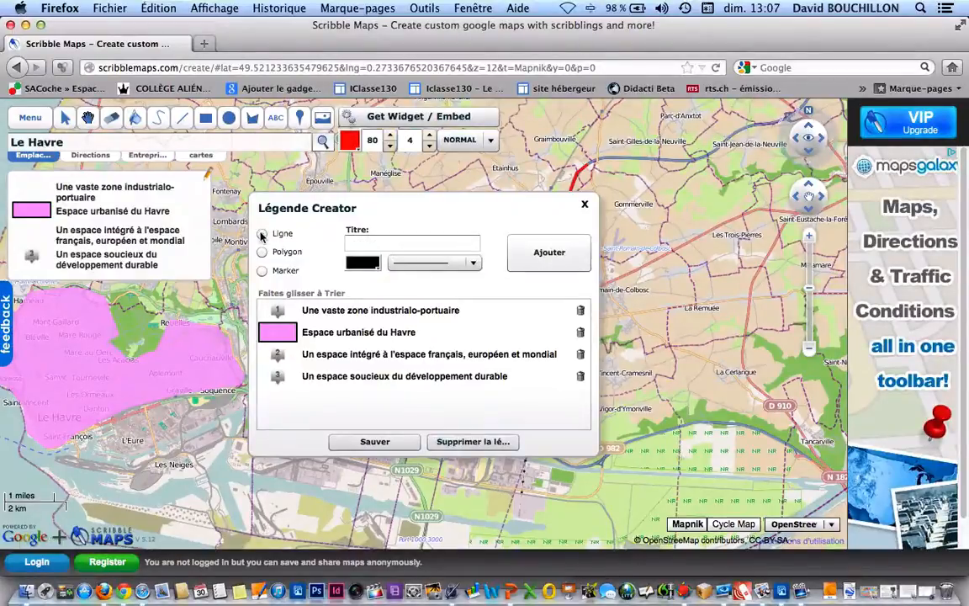
{"action": "left_click", "coordinate": [365, 265]}
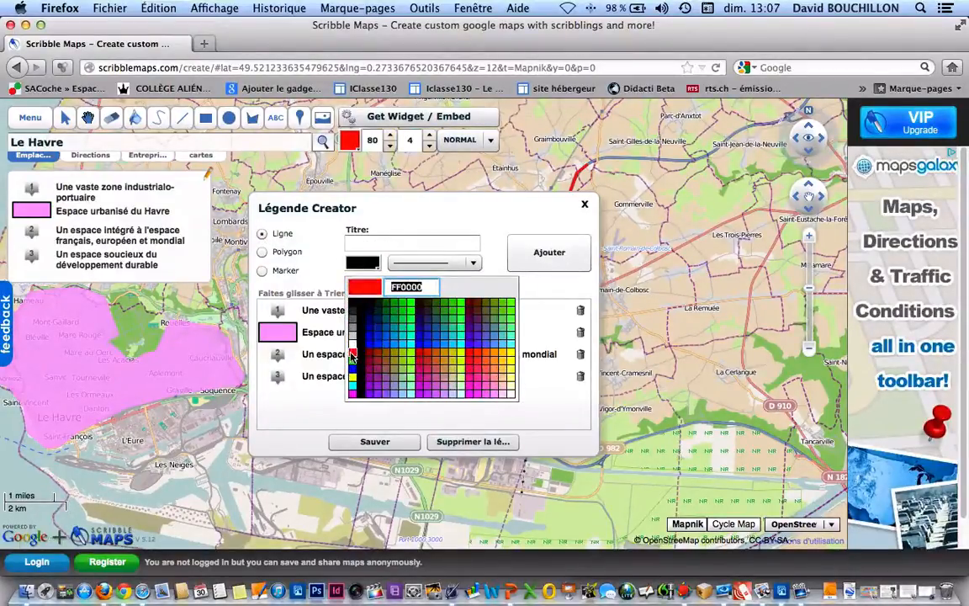
{"action": "left_click", "coordinate": [352, 355]}
{"action": "left_click", "coordinate": [429, 264]}
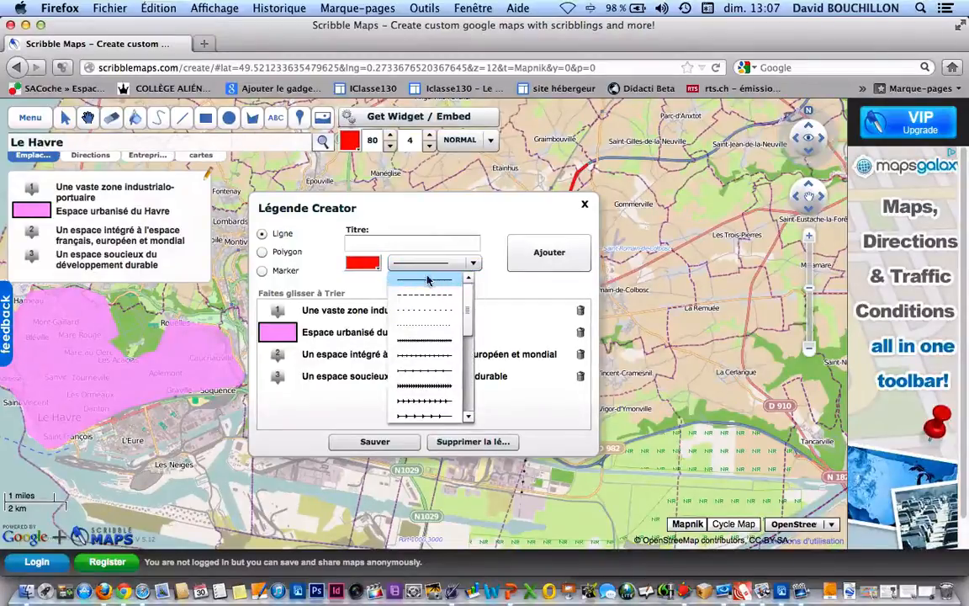
{"action": "left_click_drag", "start_coordinate": [471, 306], "coordinate": [477, 273]}
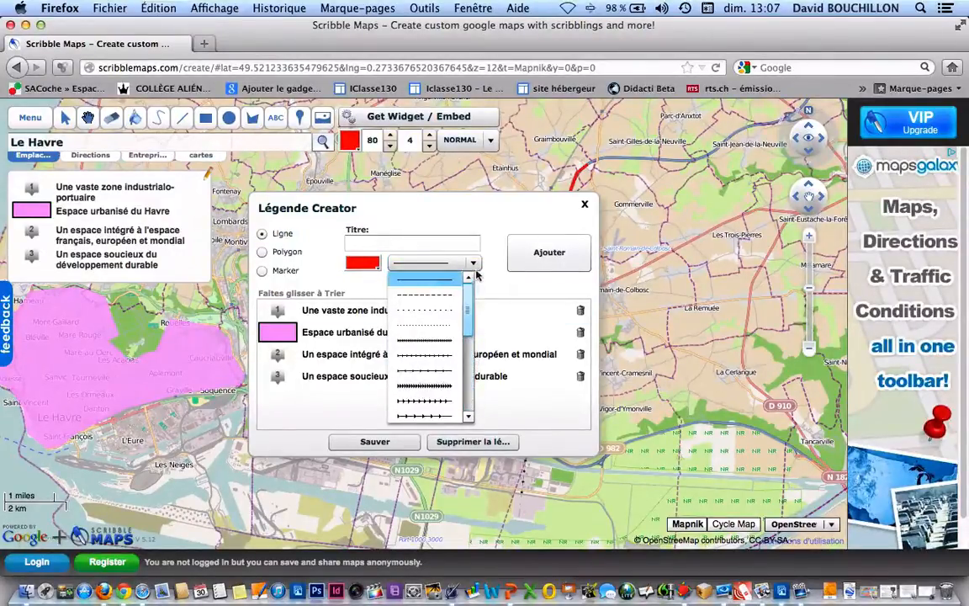
{"action": "left_click", "coordinate": [427, 283]}
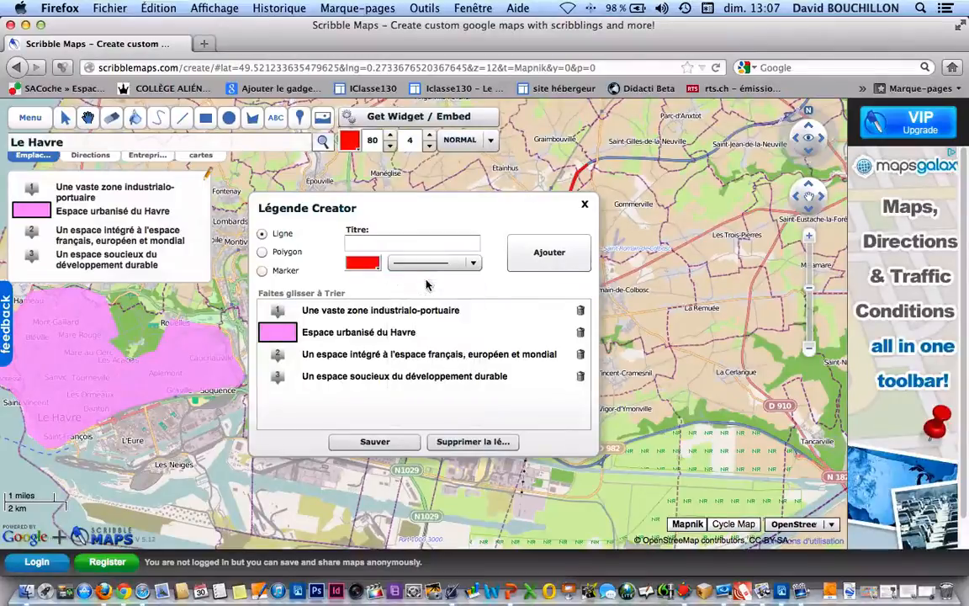
Step: Title it 'Axe autoroutier majeur', add it above the sustainable-development entry, and save the legend
{"action": "left_click", "coordinate": [385, 241]}
{"action": "type", "text": "Ax"}
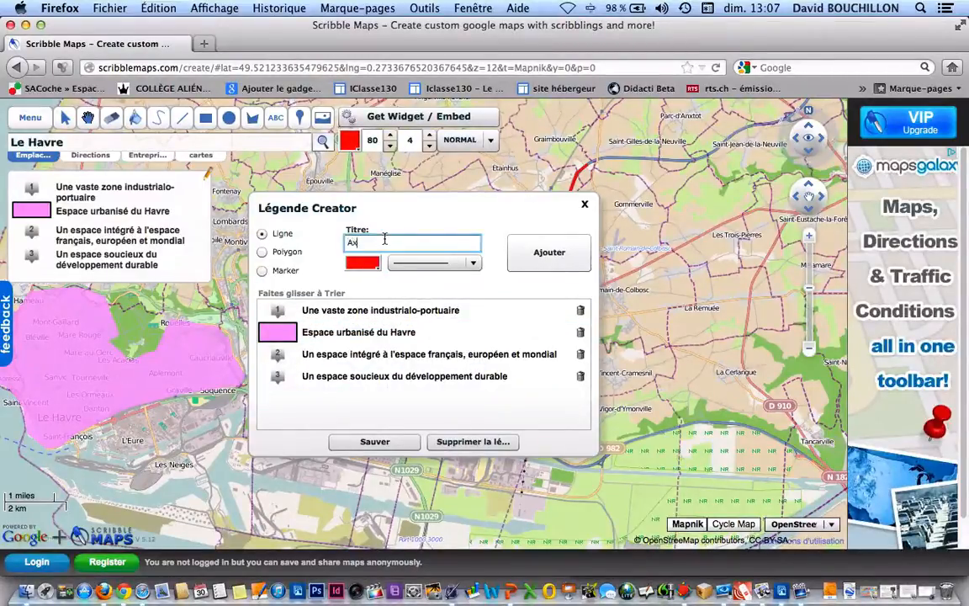
{"action": "type", "text": "e autoroutier ma"}
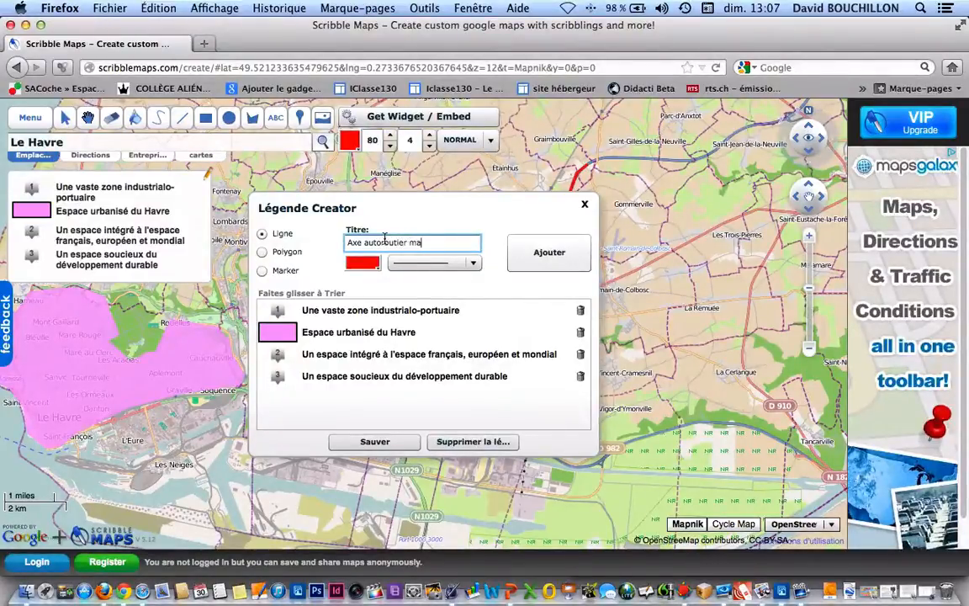
{"action": "type", "text": "jeur"}
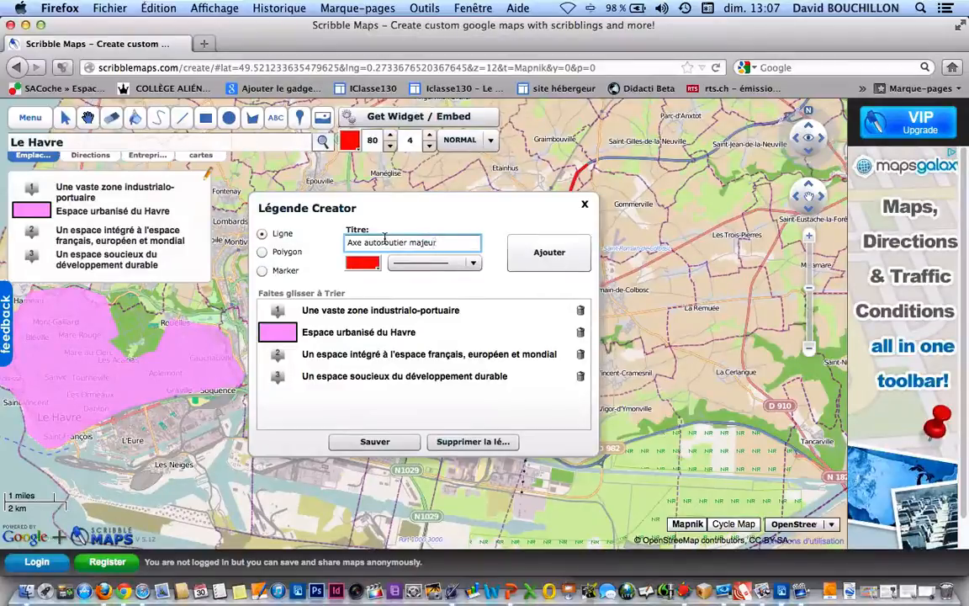
{"action": "left_click", "coordinate": [558, 262]}
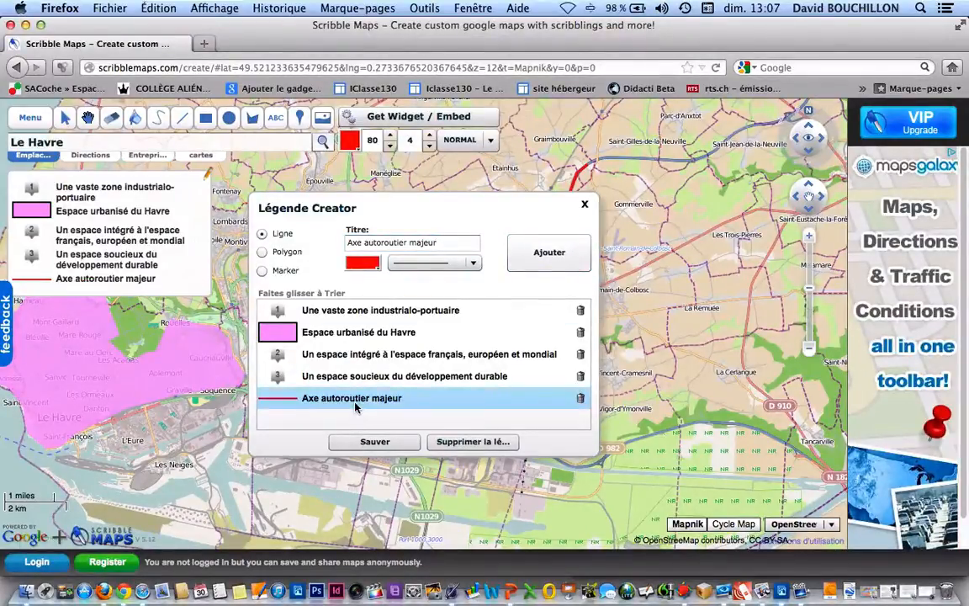
{"action": "left_click_drag", "start_coordinate": [357, 404], "coordinate": [357, 379]}
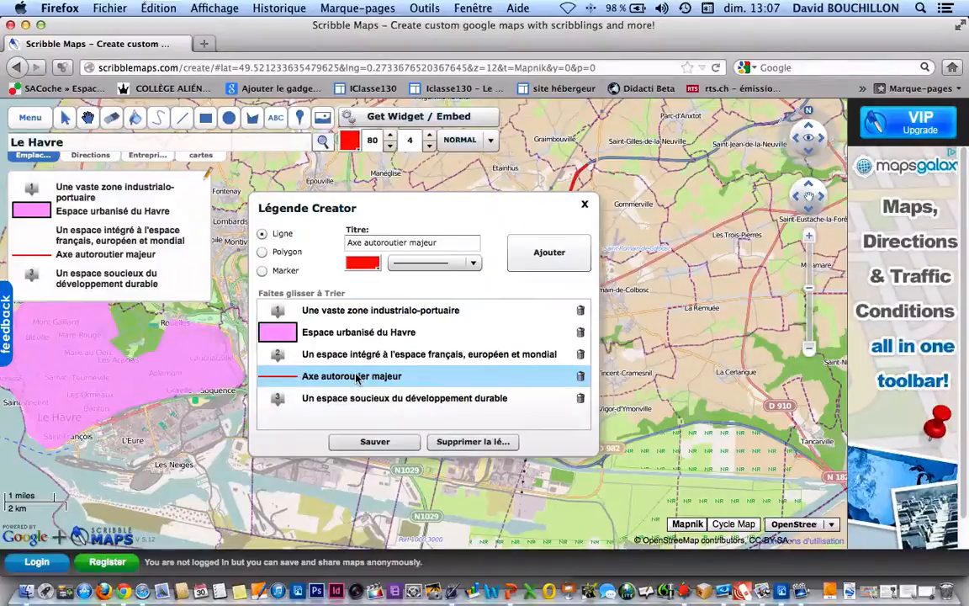
{"action": "left_click", "coordinate": [376, 442]}
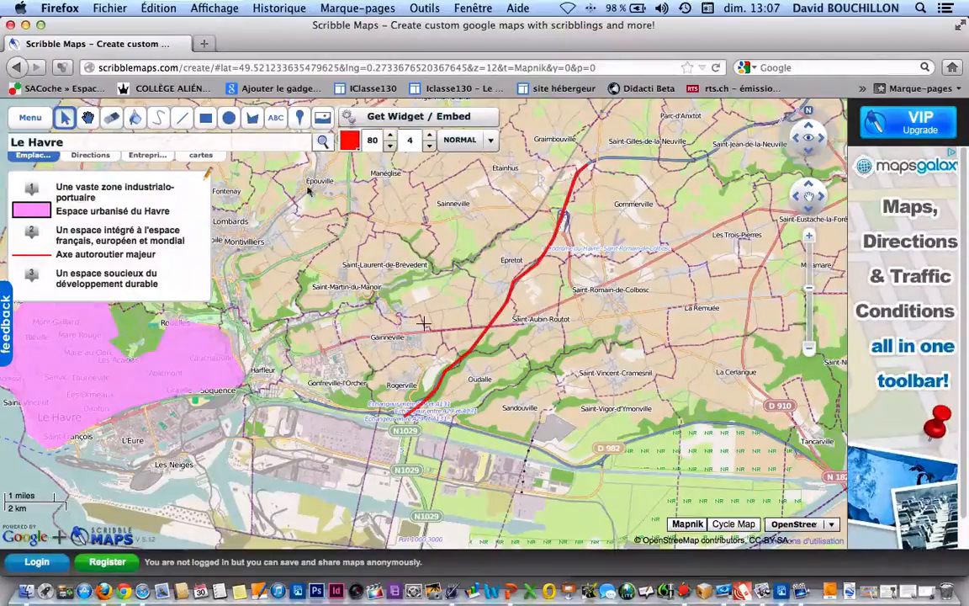
Step: Place a text label at the red line's northern end and open its full editor
{"action": "left_click", "coordinate": [275, 118]}
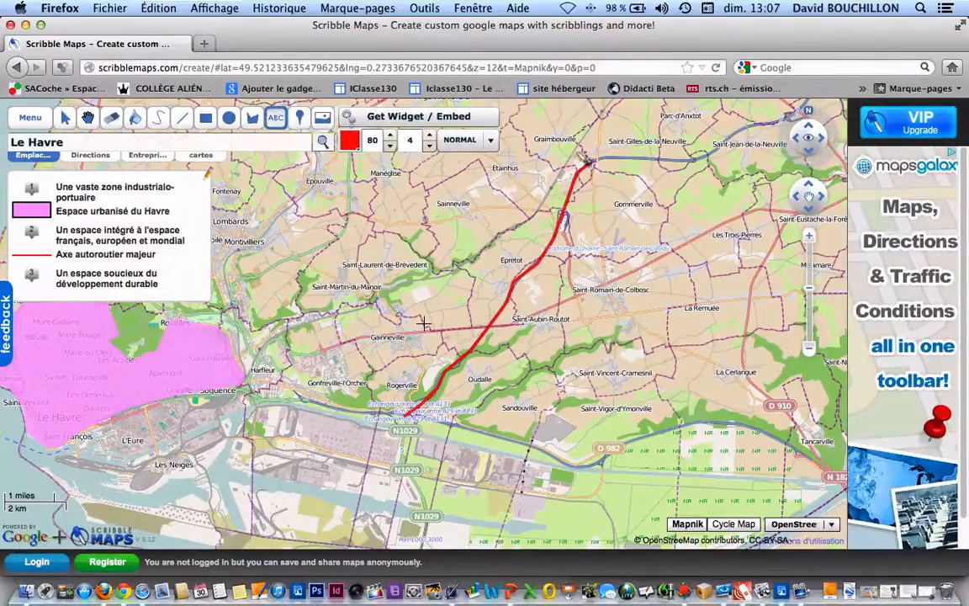
{"action": "left_click", "coordinate": [591, 152]}
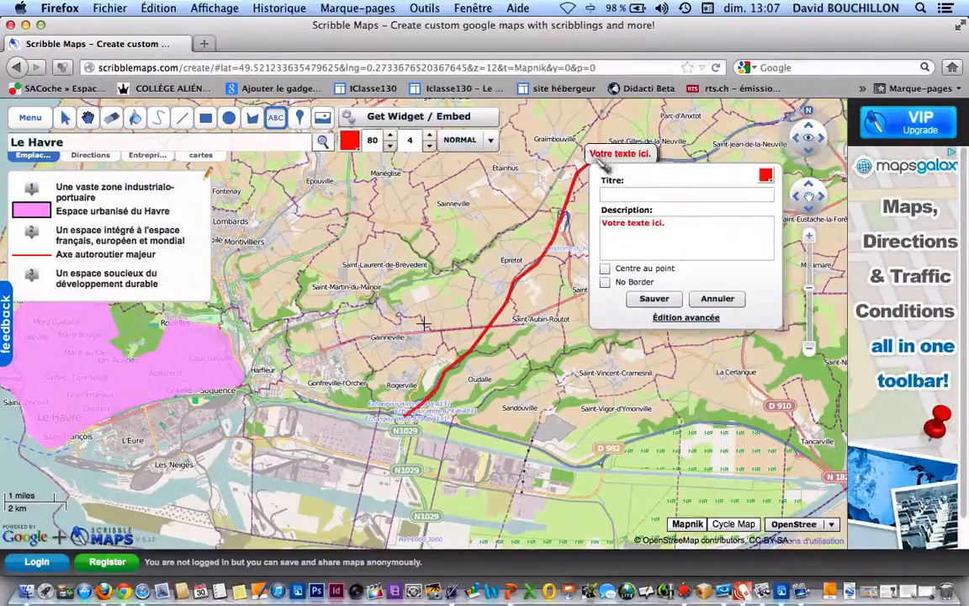
{"action": "left_click", "coordinate": [674, 227]}
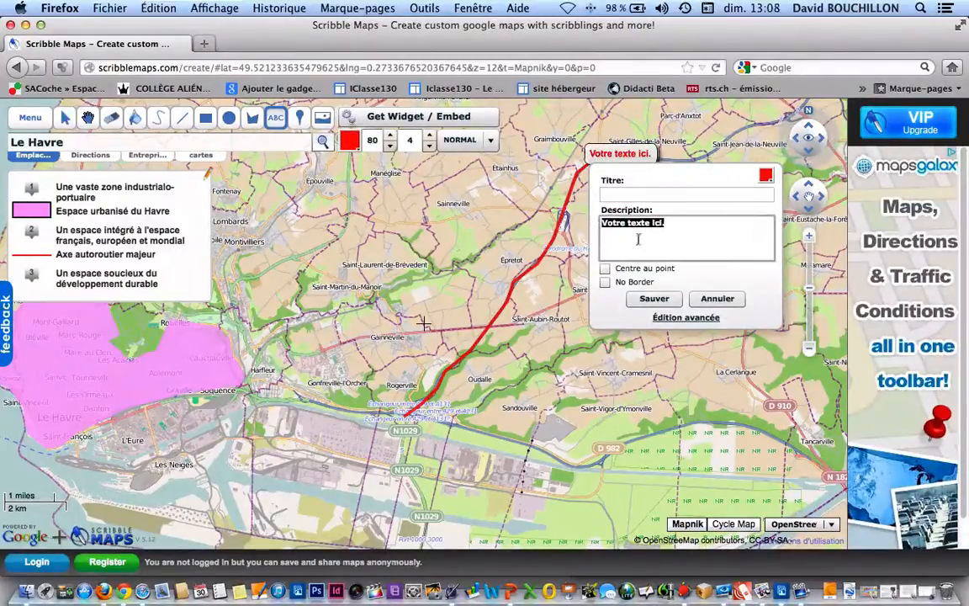
{"action": "left_click", "coordinate": [673, 318]}
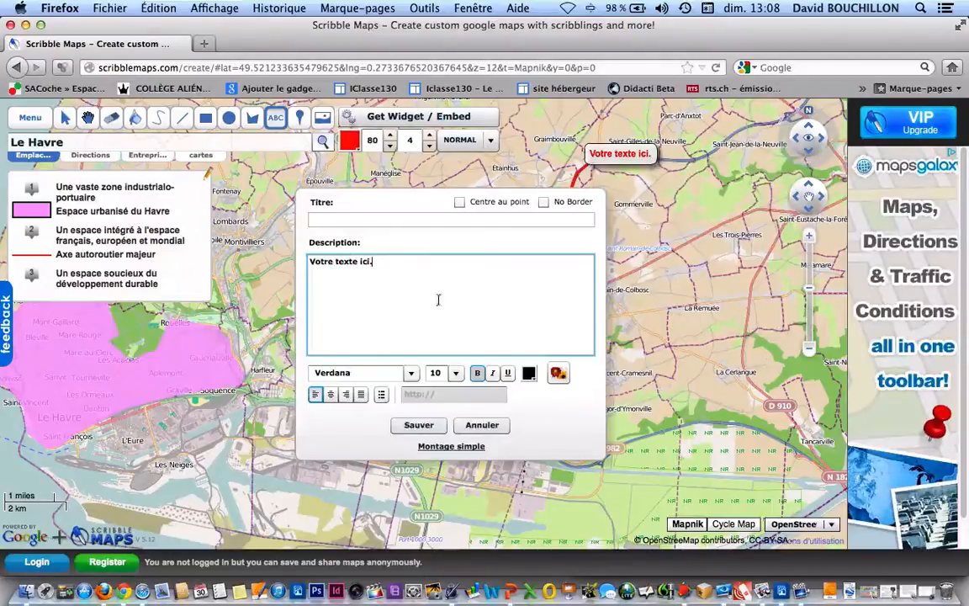
Step: Replace the placeholder text with 'Vers l'Europe du Nord' and save the label
{"action": "left_click_drag", "start_coordinate": [425, 265], "coordinate": [299, 260]}
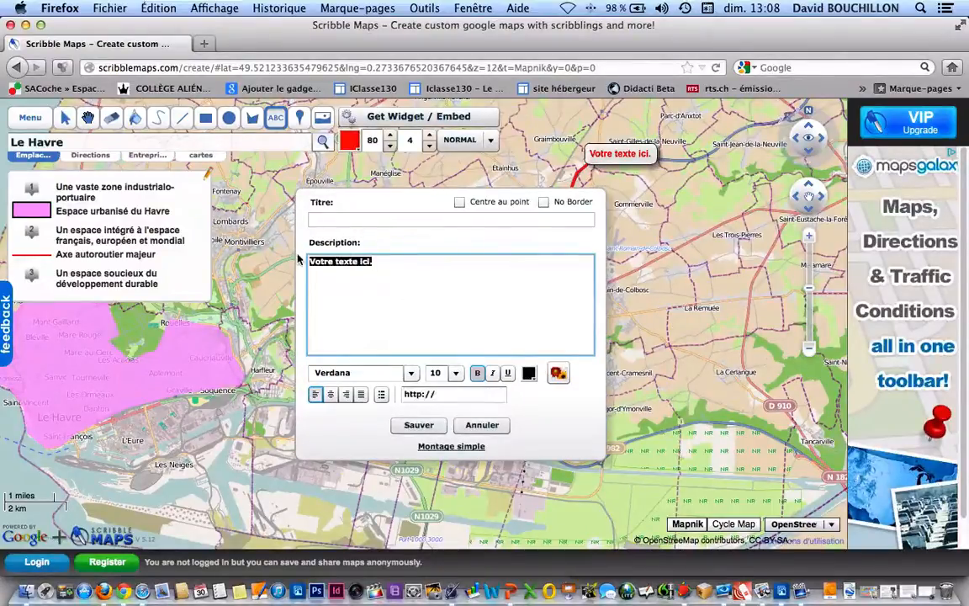
{"action": "type", "text": "C"}
{"action": "key", "text": "BackSpace"}
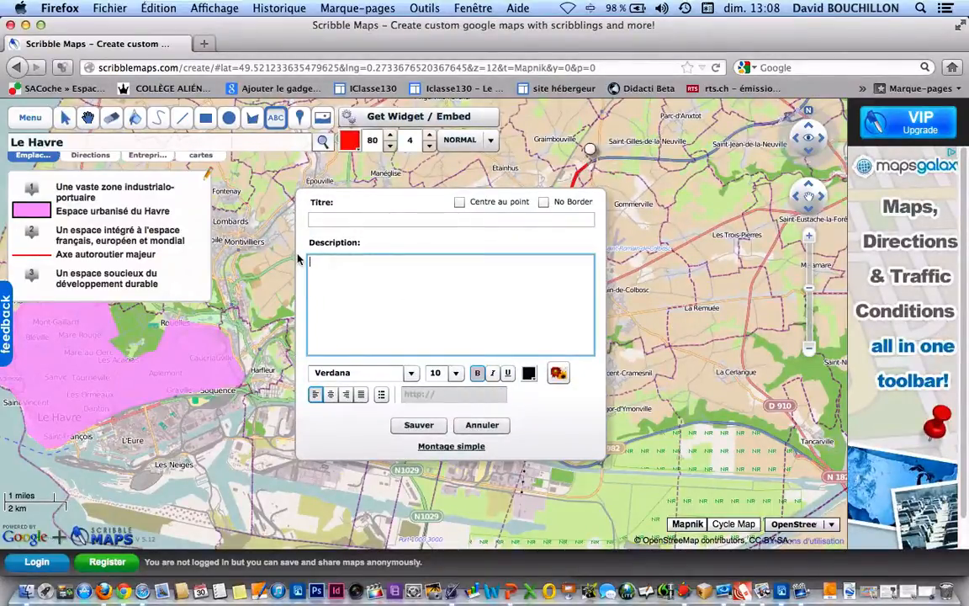
{"action": "type", "text": "Vers l'"}
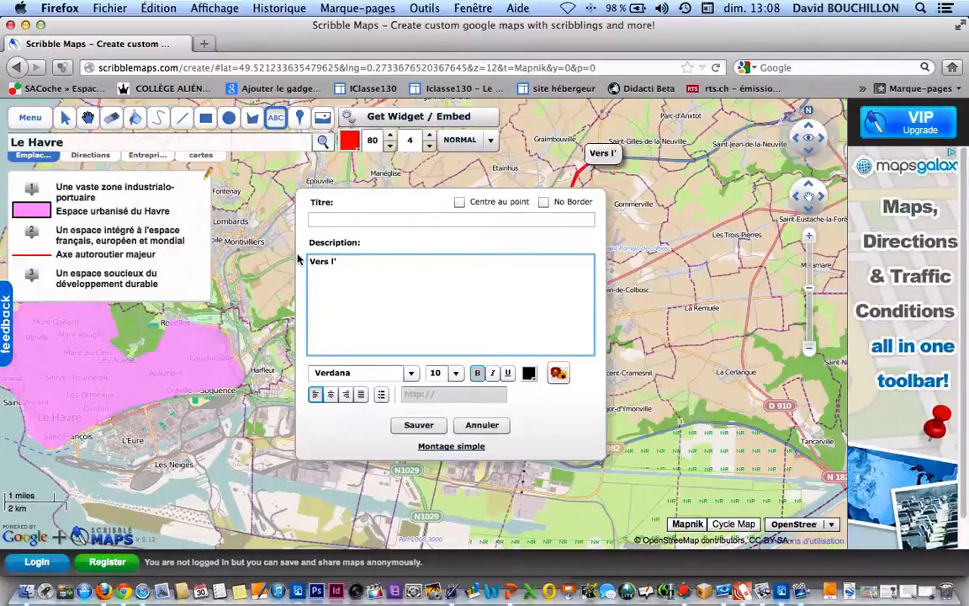
{"action": "type", "text": "Europe de"}
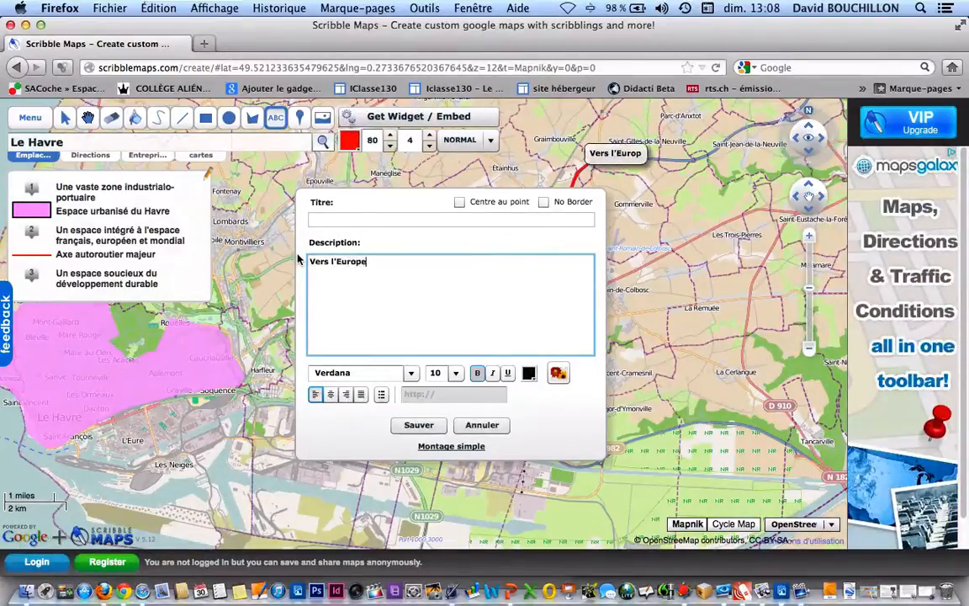
{"action": "key", "text": "BackSpace"}
{"action": "key", "text": "BackSpace"}
{"action": "type", "text": "u"}
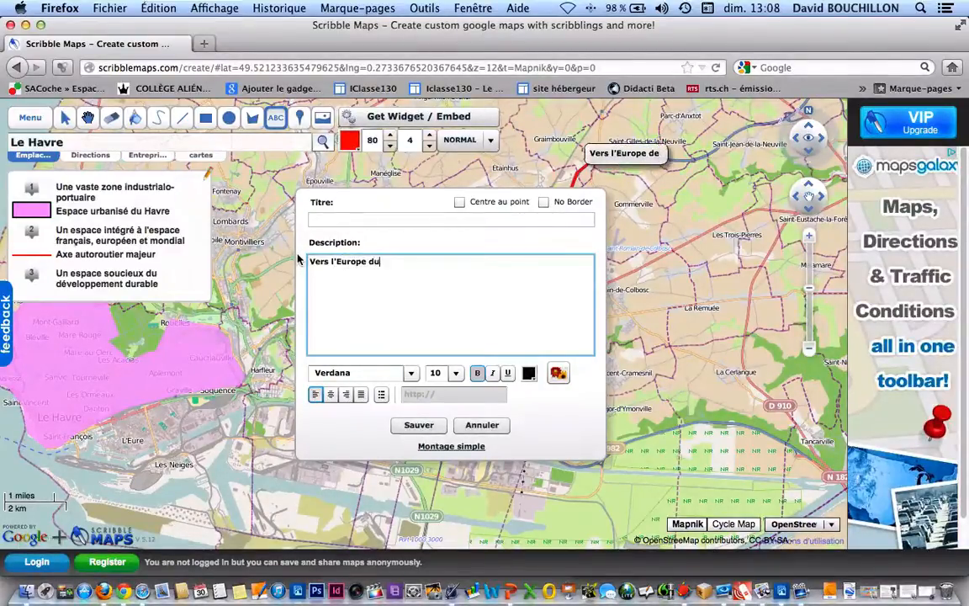
{"action": "type", "text": " Nors"}
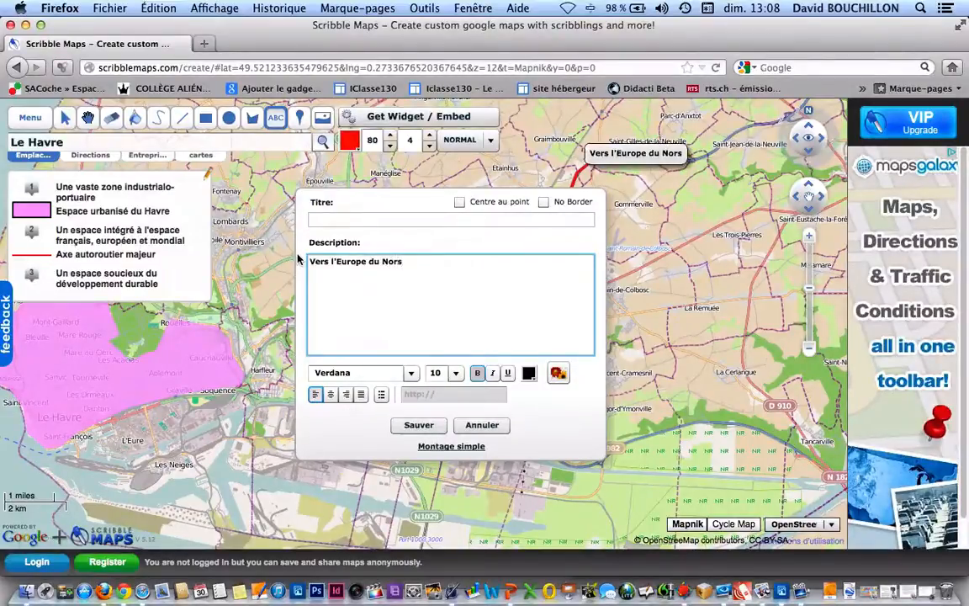
{"action": "key", "text": "BackSpace"}
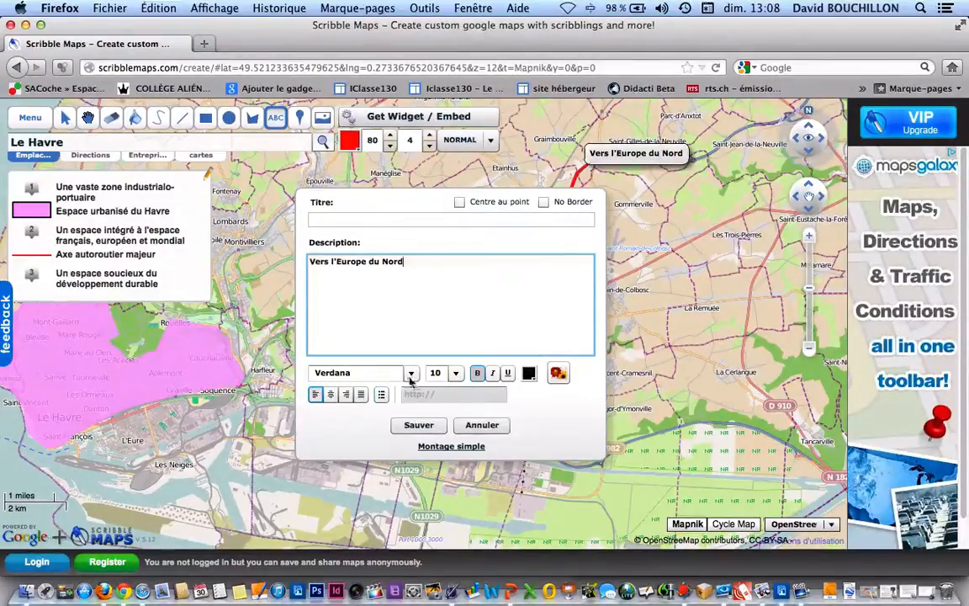
{"action": "left_click", "coordinate": [418, 426]}
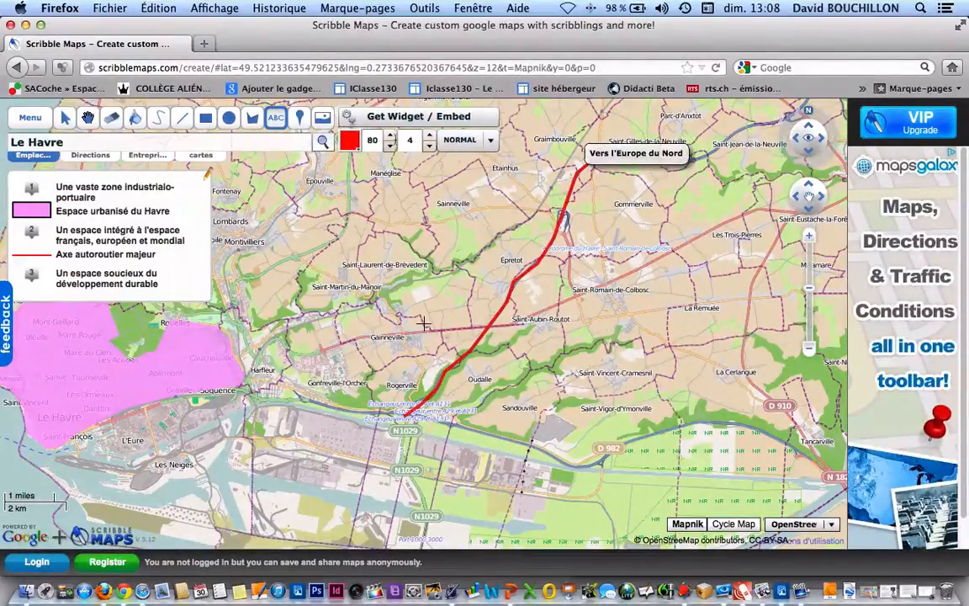
Step: Nudge the 'Vers l'Europe du Nord' label slightly left and re-save it
{"action": "left_click", "coordinate": [68, 117]}
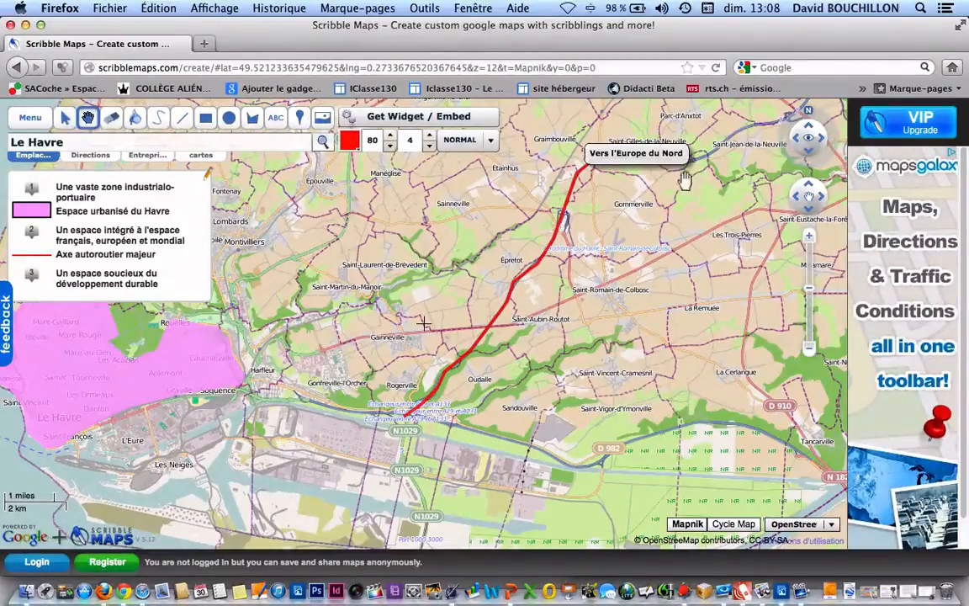
{"action": "left_click", "coordinate": [65, 122]}
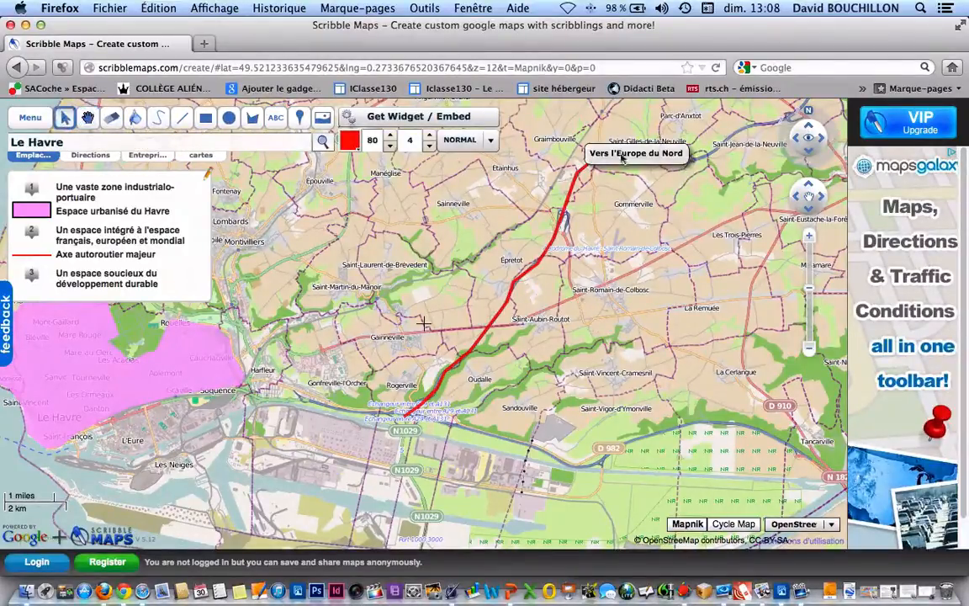
{"action": "left_click_drag", "start_coordinate": [667, 158], "coordinate": [645, 159]}
{"action": "double_click", "coordinate": [646, 157]}
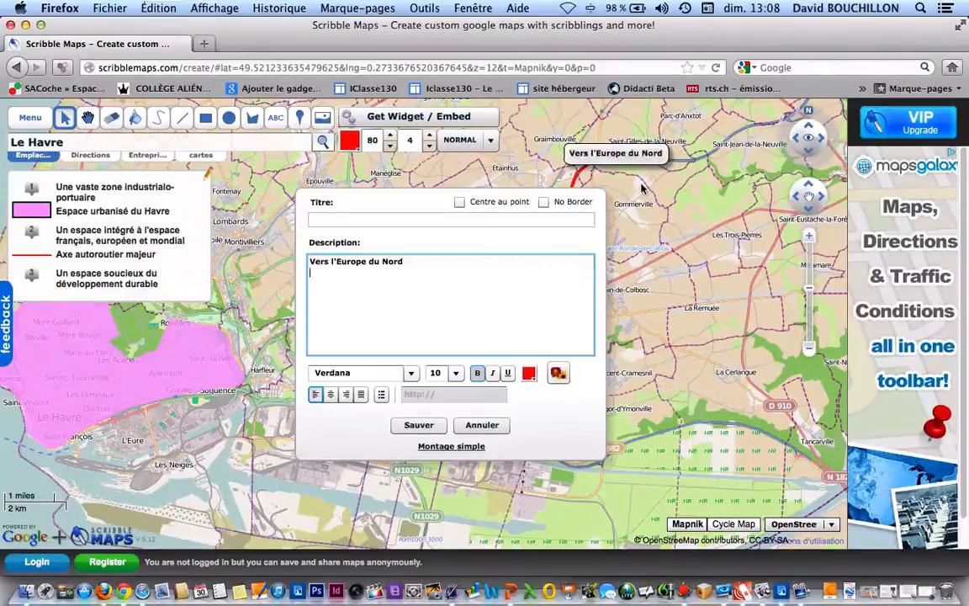
{"action": "left_click", "coordinate": [419, 426]}
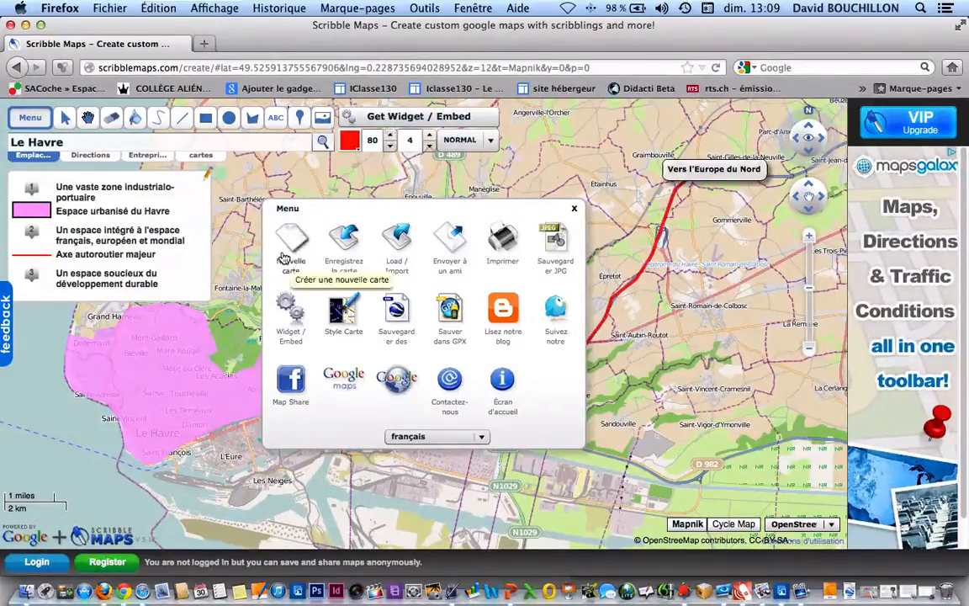
Step: Save the map titled 'Le Havre et la Basse-Seine' with description '3°3 - Groupe 1'
{"action": "left_click", "coordinate": [342, 248]}
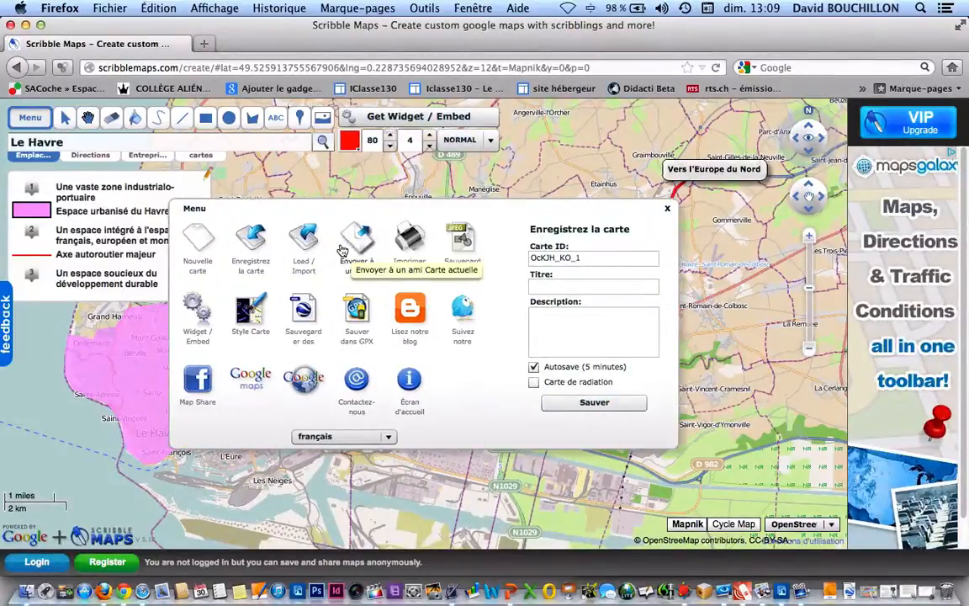
{"action": "left_click", "coordinate": [634, 288]}
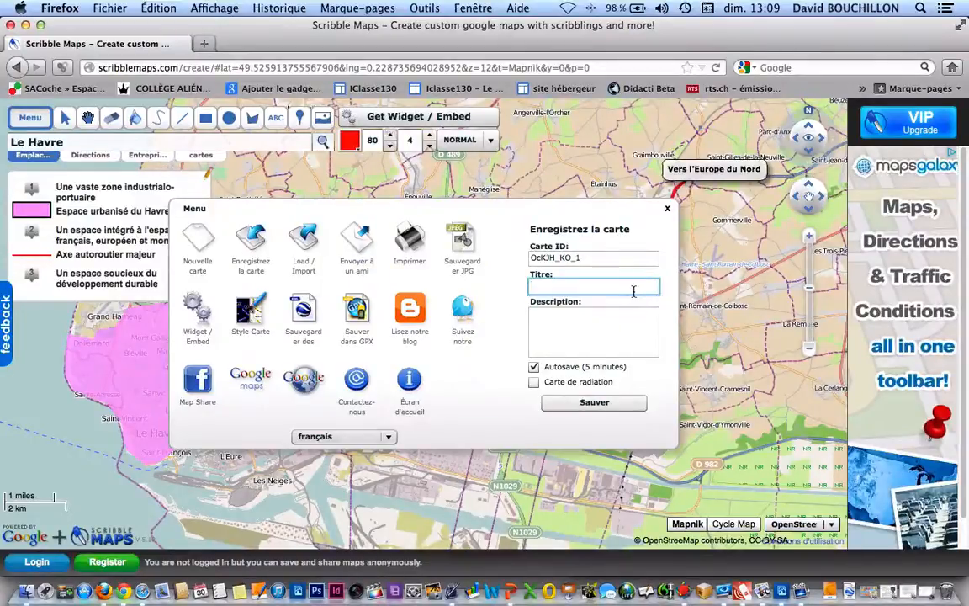
{"action": "type", "text": "Le Havre et la B"}
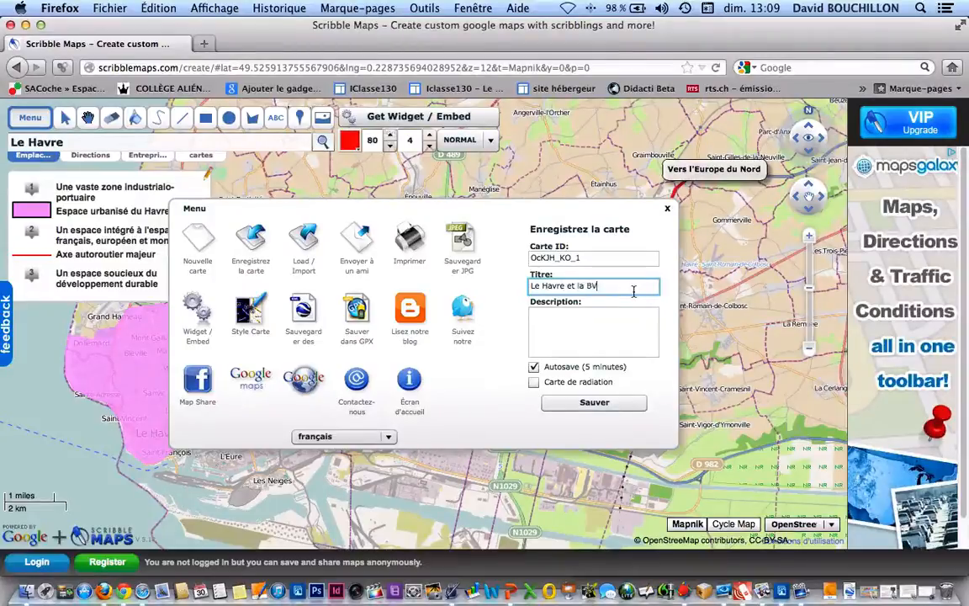
{"action": "type", "text": "asse-Seine"}
{"action": "left_click", "coordinate": [612, 315]}
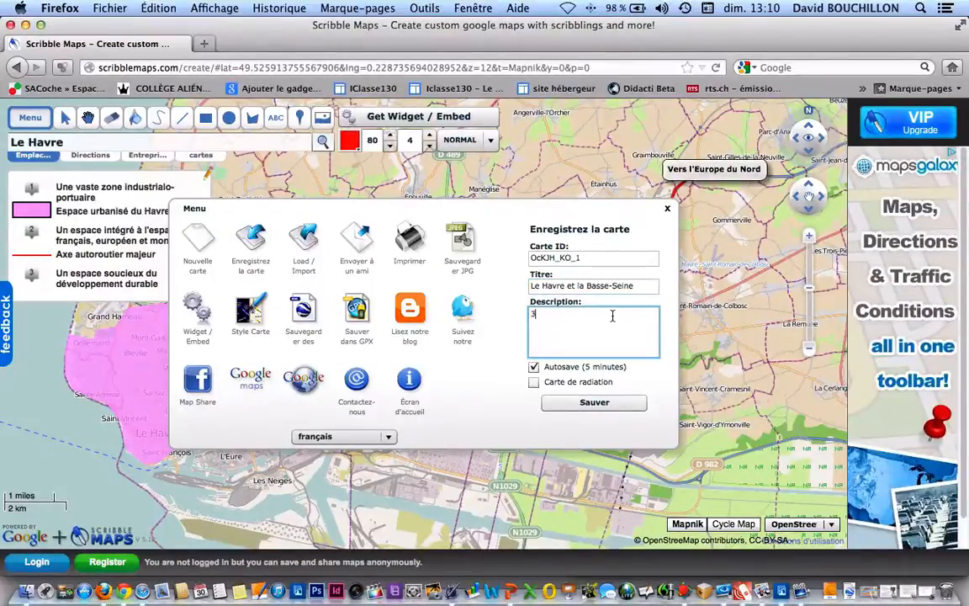
{"action": "type", "text": "3°3 - Groupe 1"}
{"action": "left_click", "coordinate": [584, 404]}
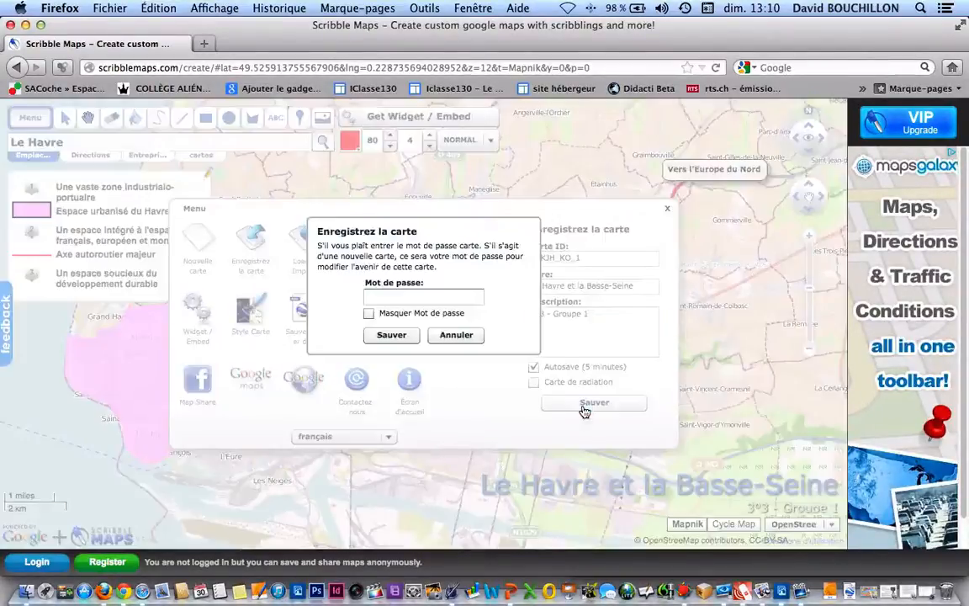
Step: Protect the saved map with a password and confirm the save
{"action": "left_click", "coordinate": [412, 295]}
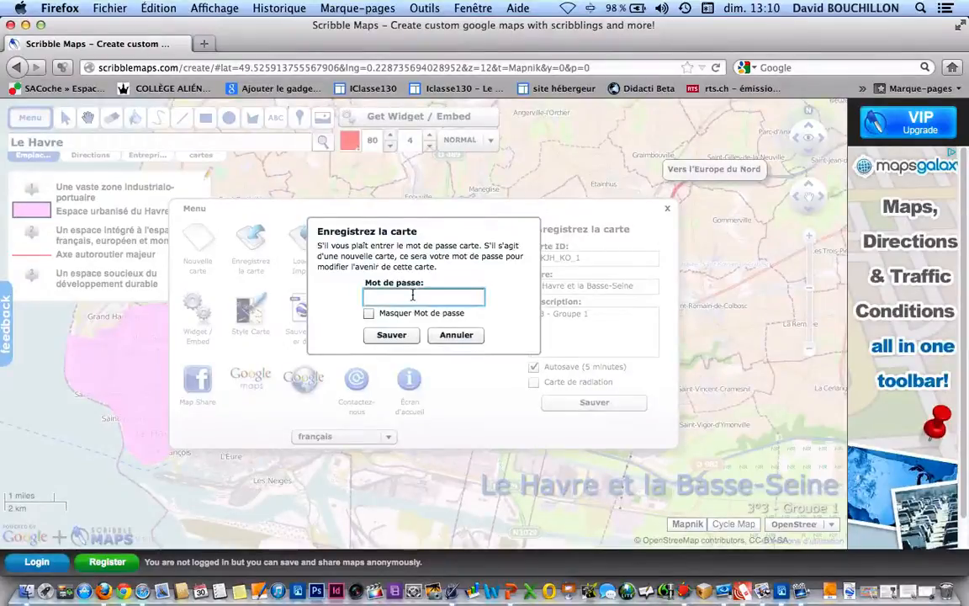
{"action": "left_click", "coordinate": [389, 336]}
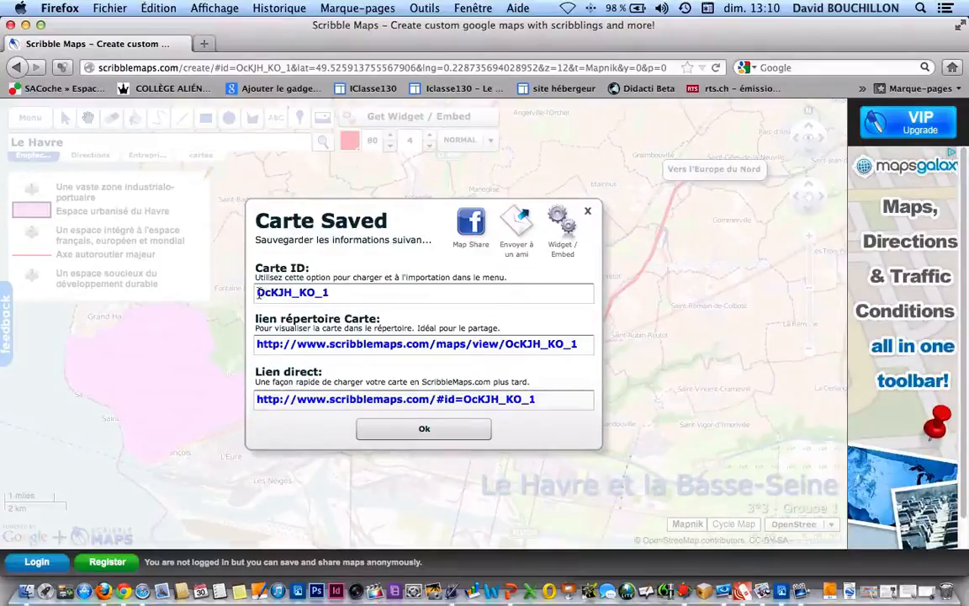
Step: Select the map's direct link, dismiss the save confirmation, and close the main menu
{"action": "left_click", "coordinate": [276, 399]}
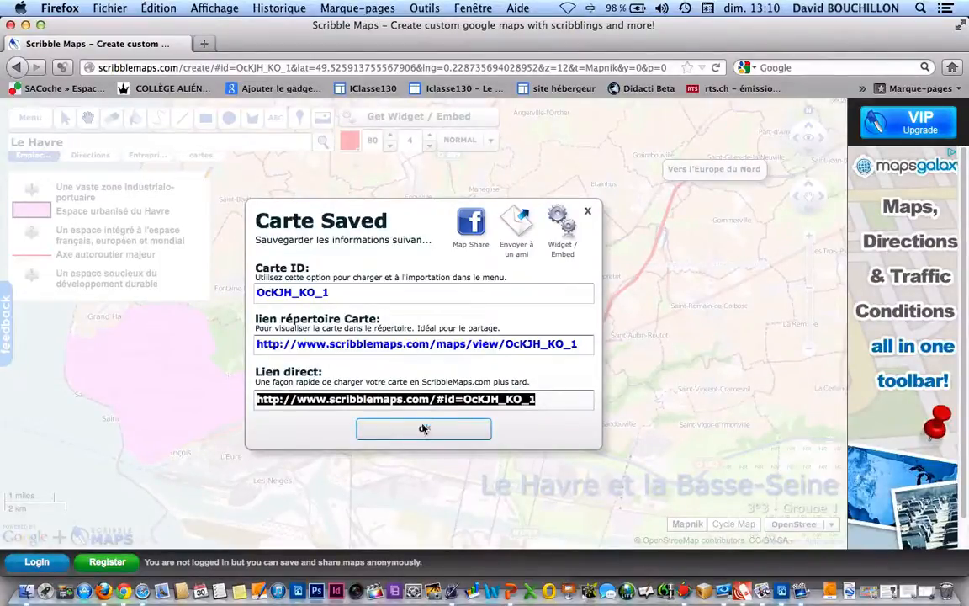
{"action": "left_click", "coordinate": [387, 427]}
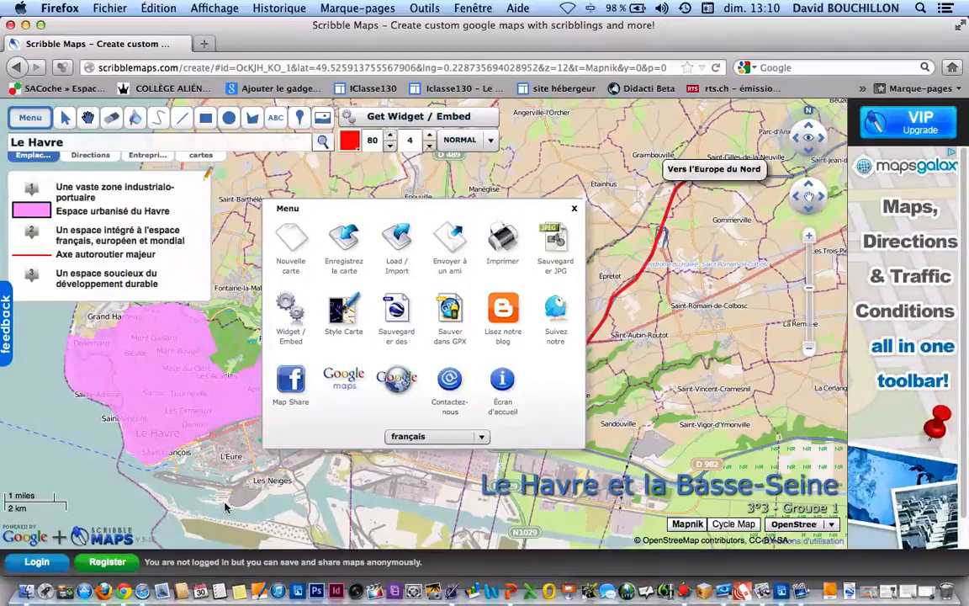
{"action": "left_click", "coordinate": [575, 211]}
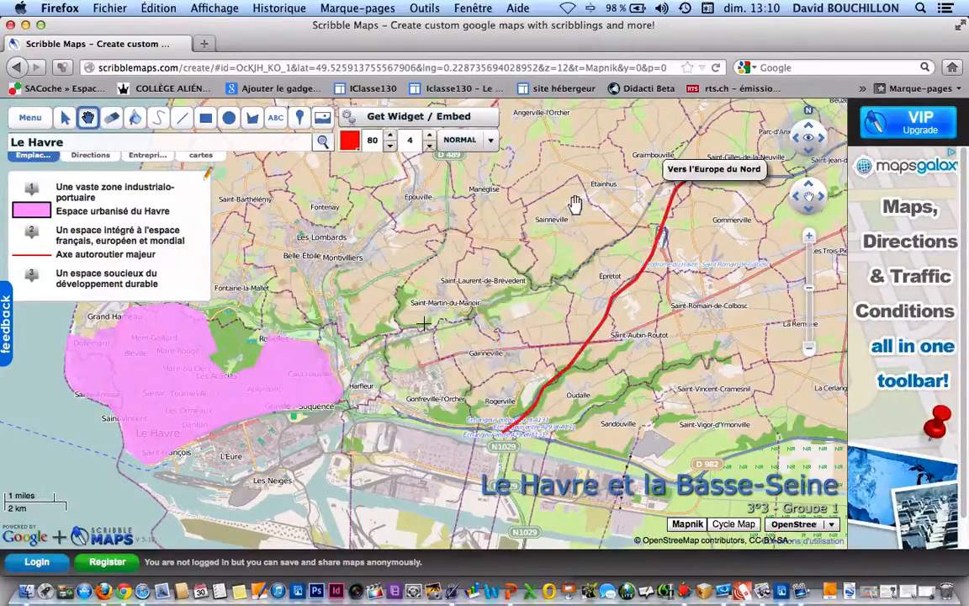